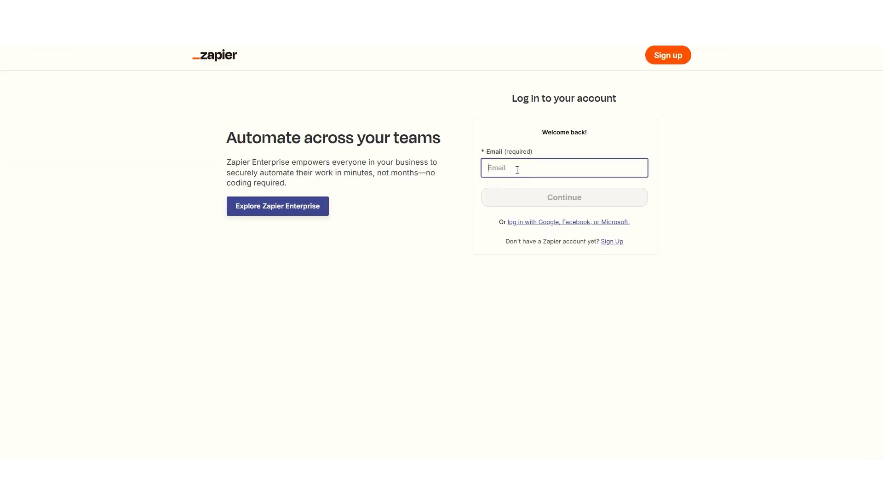
Log in to Zapier with the saved business account email and autofilled password
left_click(517, 169)
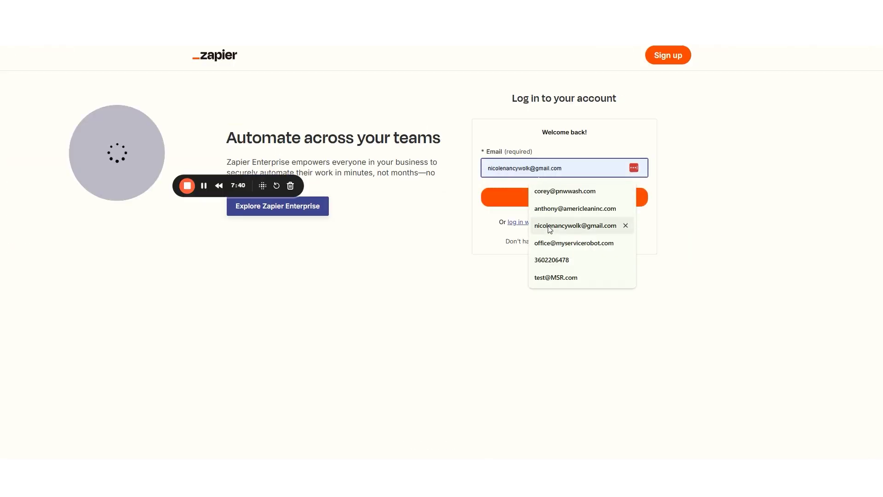
left_click(548, 243)
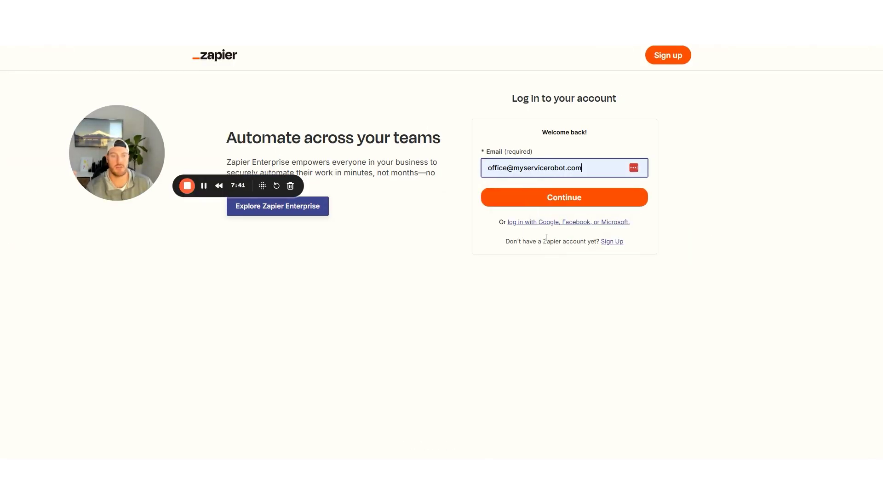
left_click(543, 200)
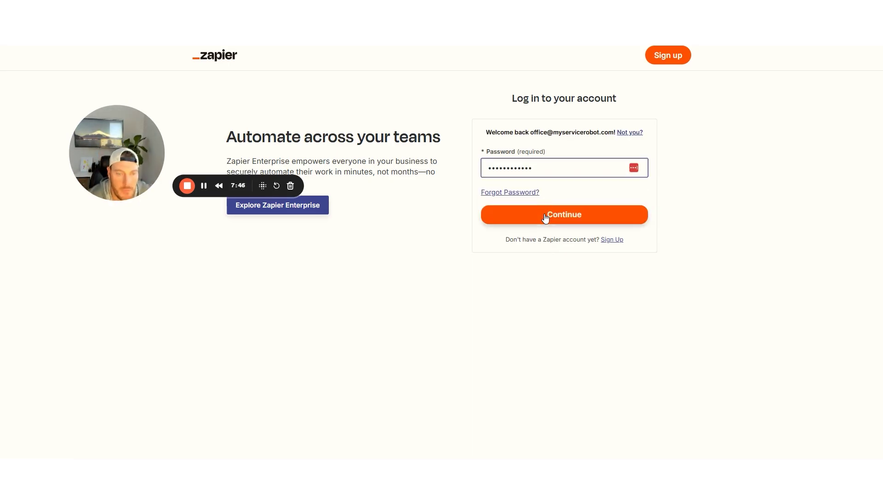
left_click(545, 216)
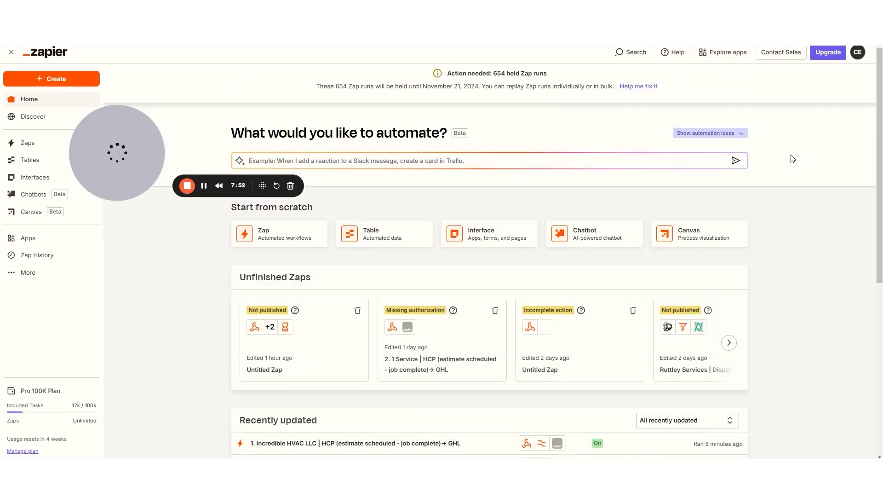
Go to the Zaps list and switch it to the Folders view
left_click(28, 146)
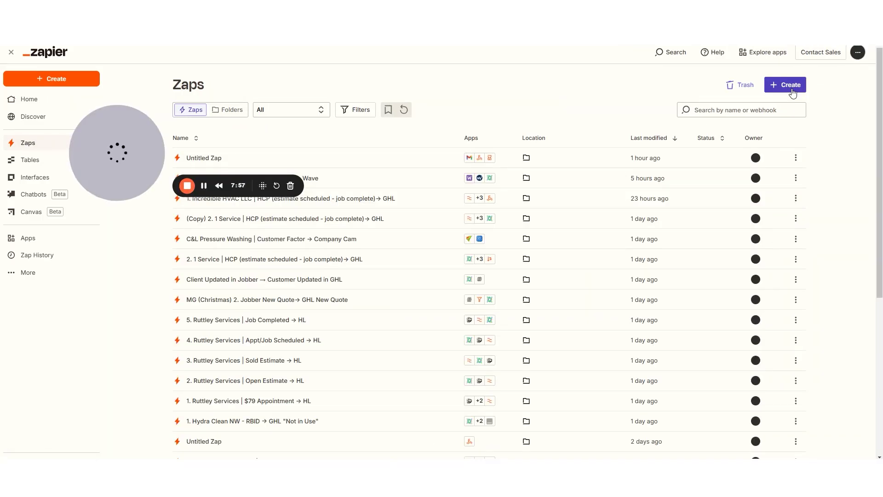
left_click(234, 156)
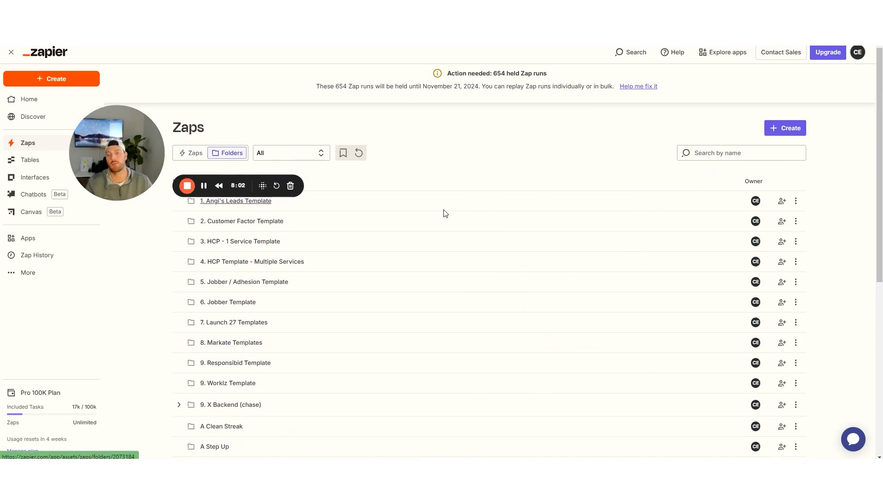
scroll(341, 229, "down", 7)
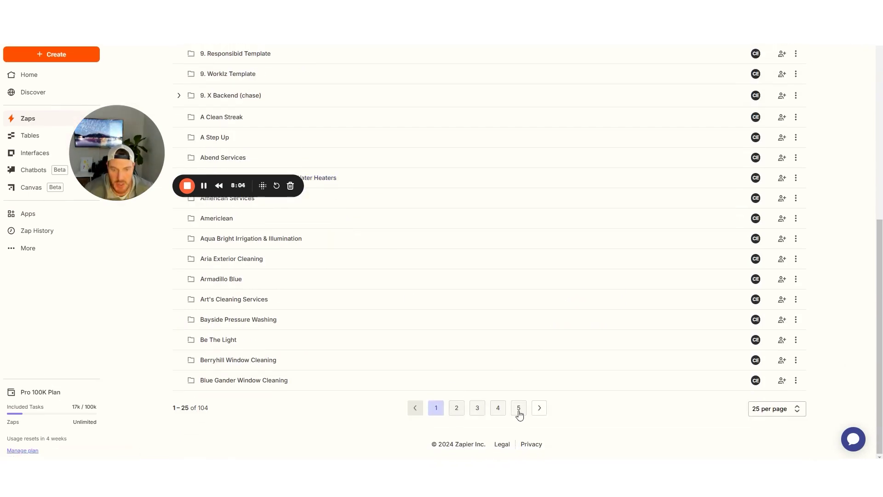
scroll(453, 341, "up", 7)
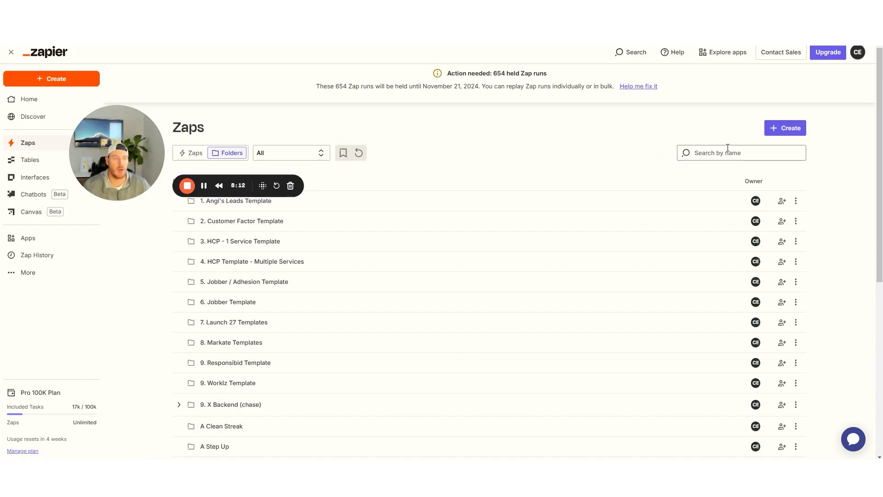
left_click(784, 132)
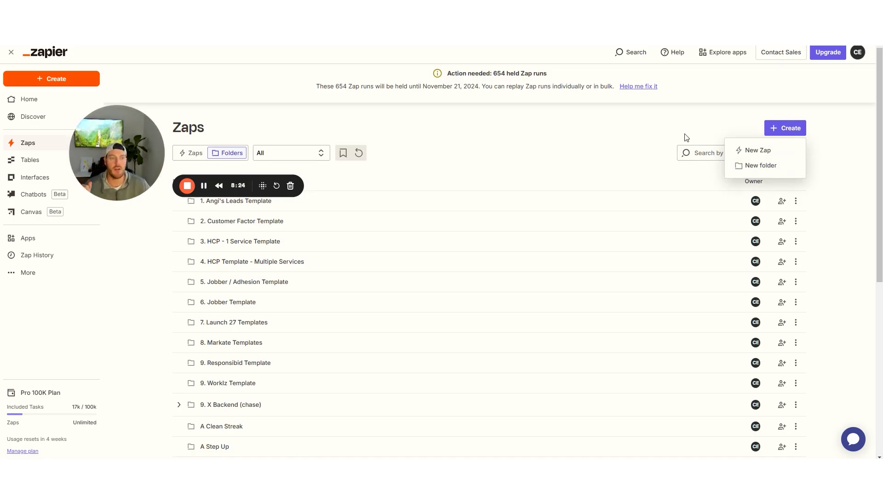
left_click(697, 152)
Search folders for 'test', open Test Folder and create a new Zap in it
left_click(703, 152)
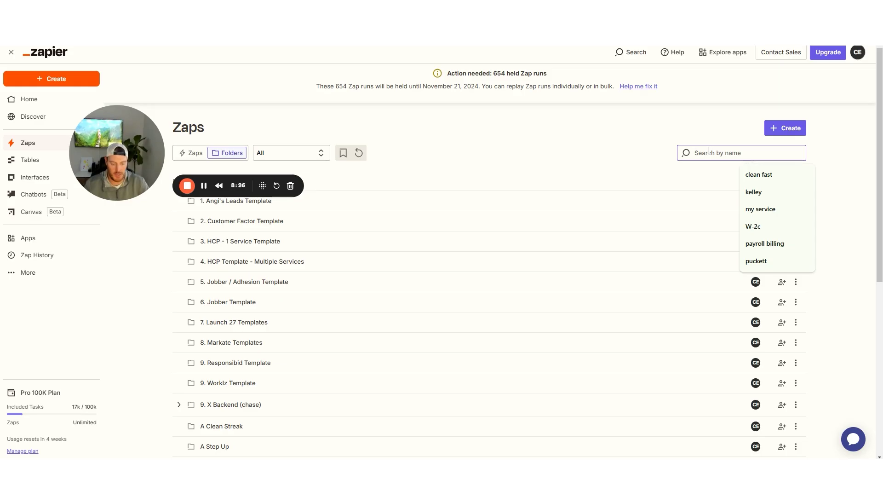
type("test")
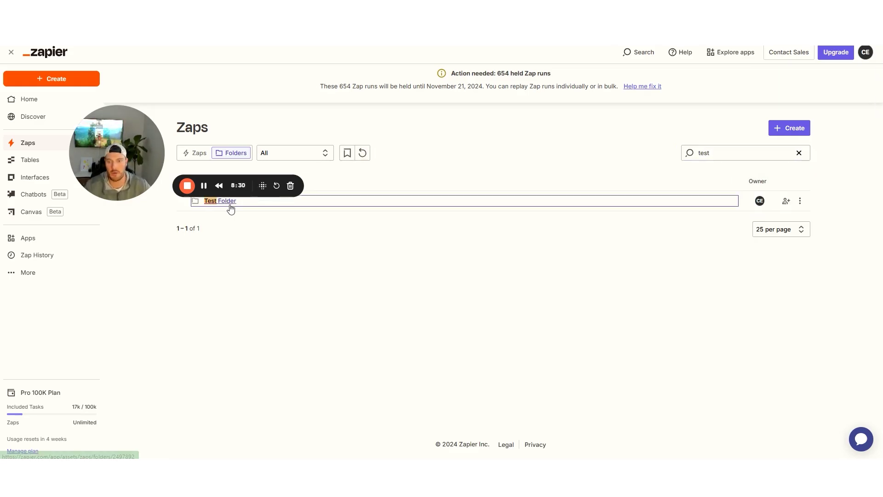
left_click(230, 204)
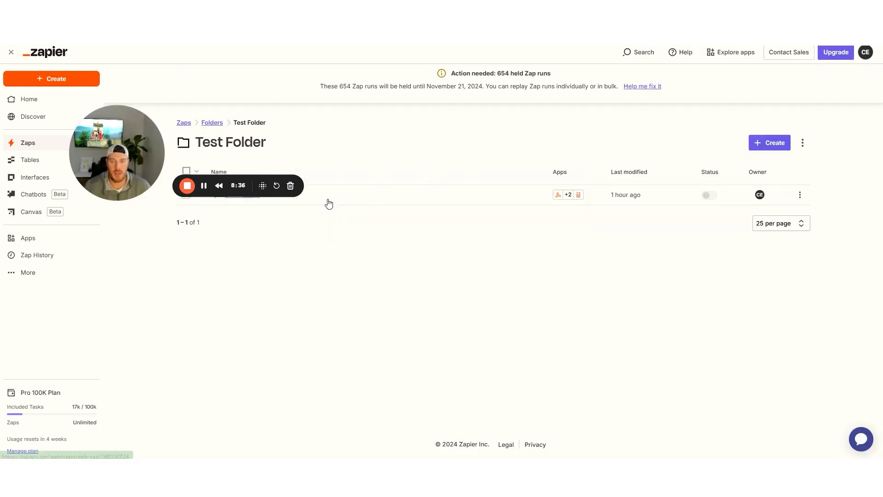
left_click_drag(134, 169, 234, 111)
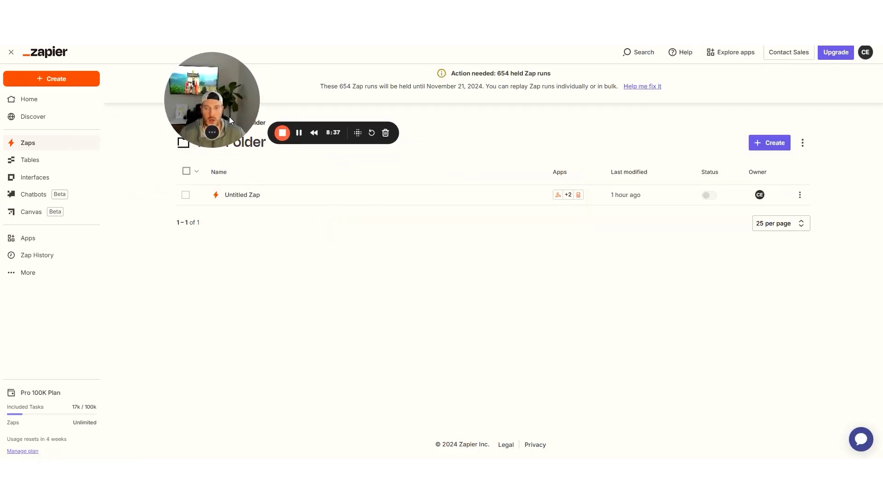
left_click(761, 150)
left_click(744, 165)
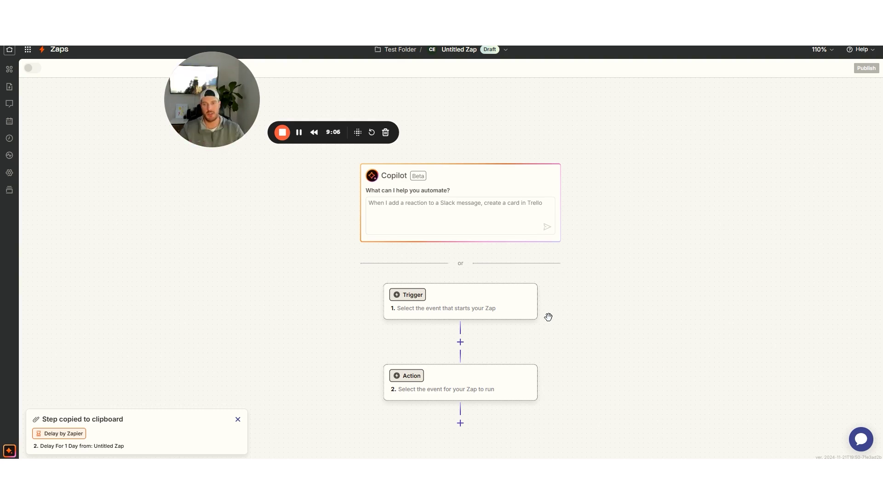
Search 'web' and set Webhooks by Zapier as the Zap's trigger app
left_click(451, 308)
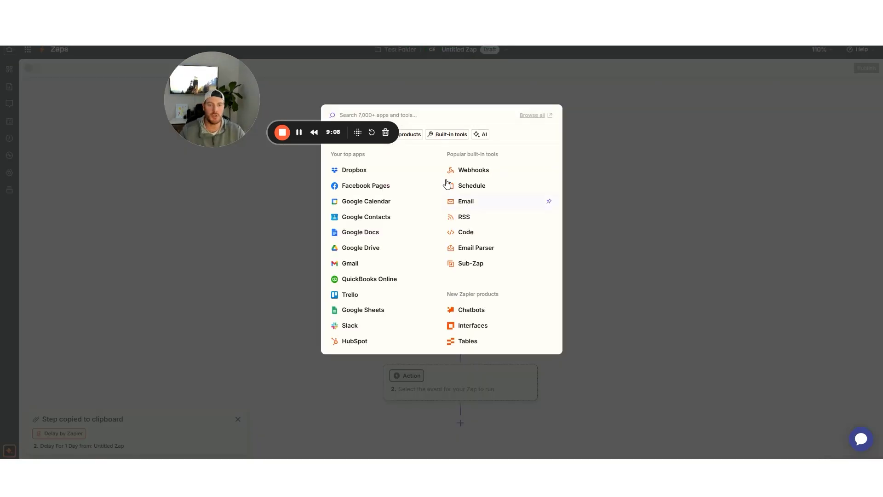
type("web")
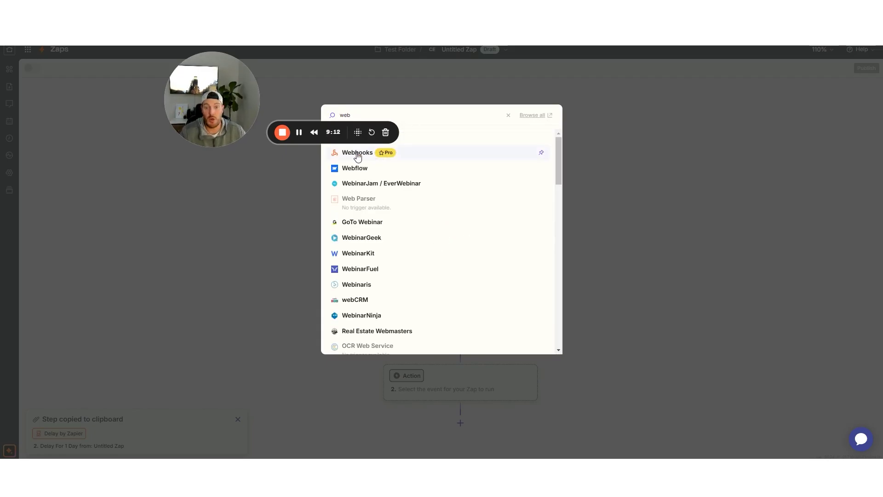
left_click(359, 157)
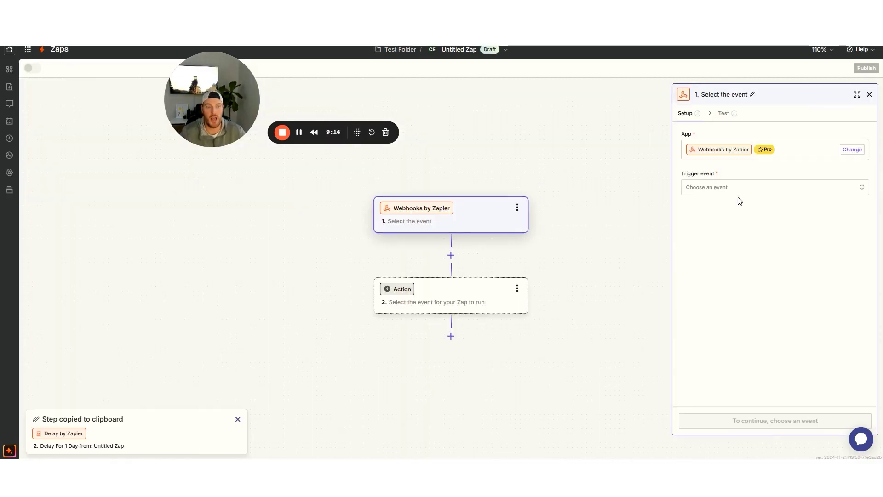
Set the trigger event to Catch Hook and continue through to the Test tab
left_click(702, 189)
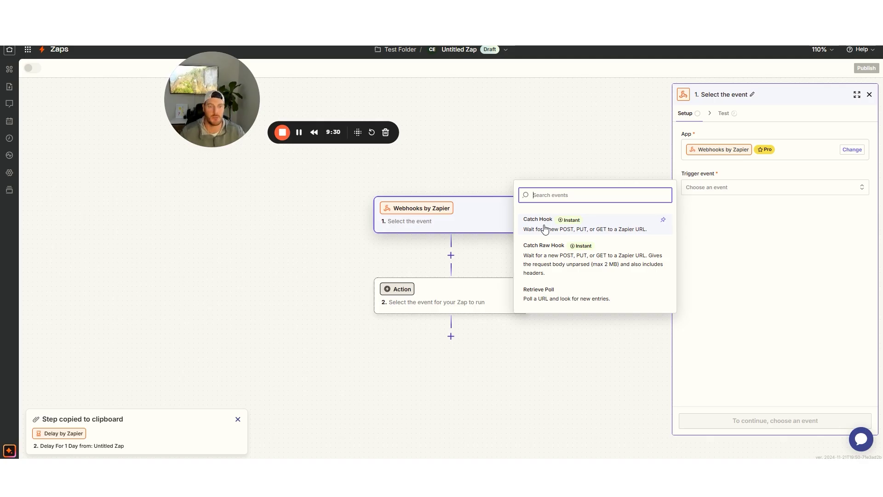
left_click(545, 229)
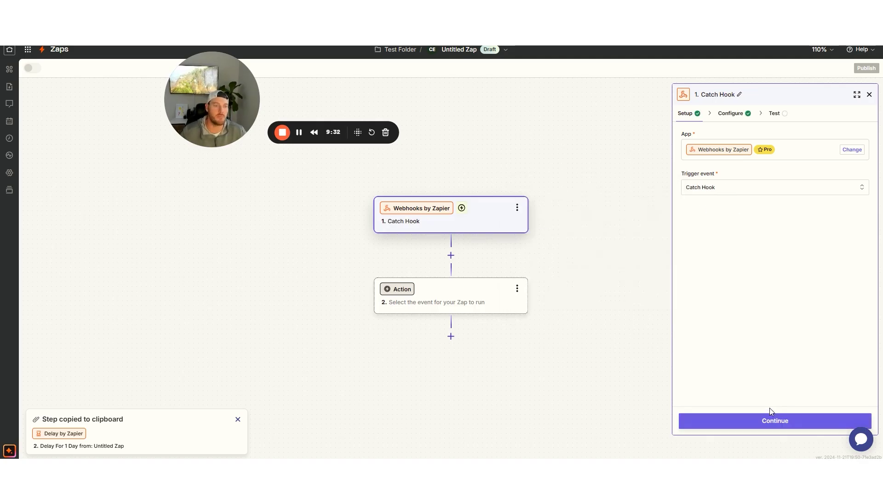
left_click(706, 192)
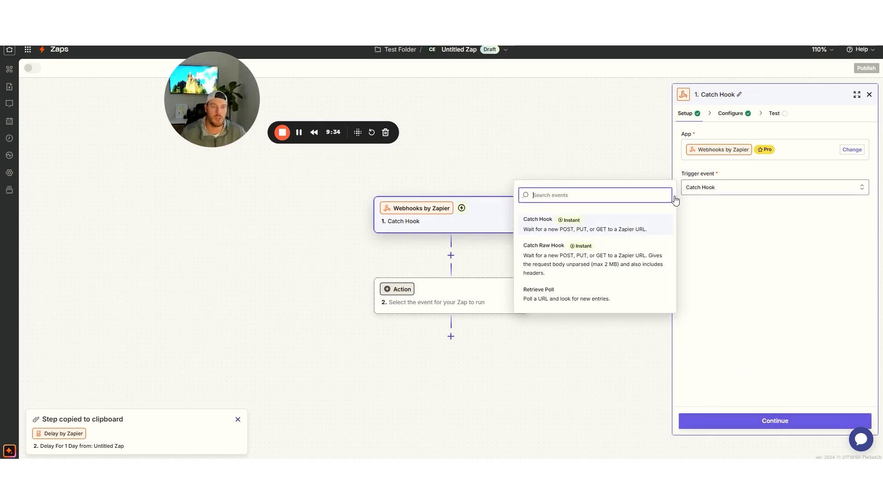
left_click(749, 421)
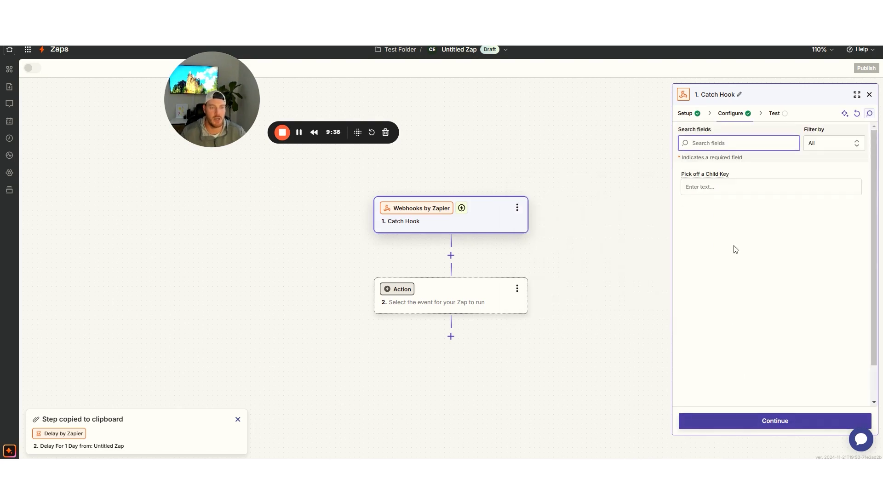
left_click(748, 427)
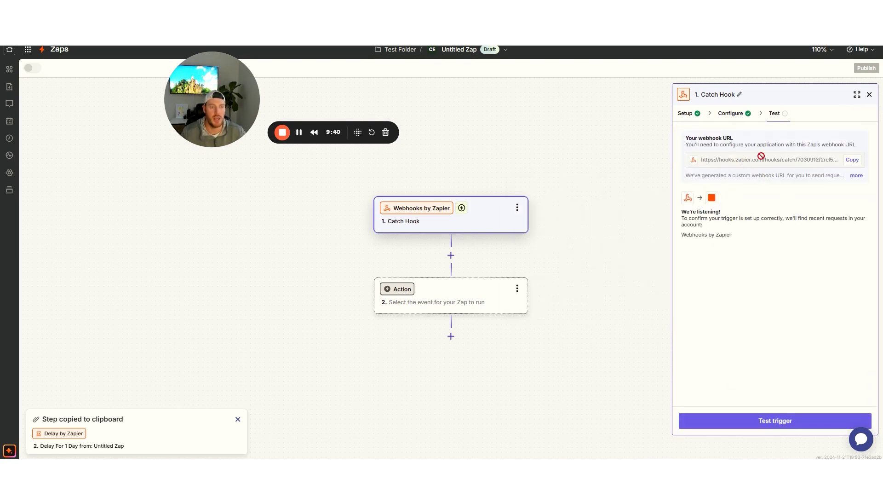
Copy the generated webhook URL and switch to Housecall Pro's webhook settings
left_click_drag(686, 138, 758, 142)
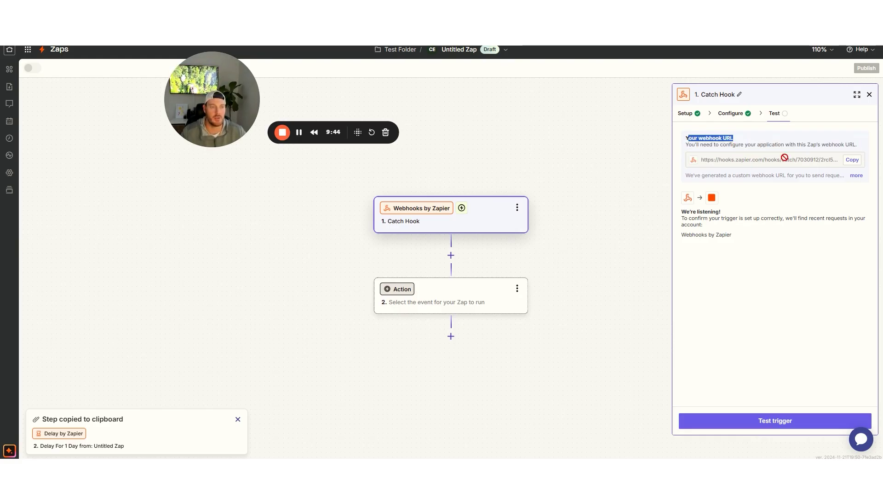
left_click(850, 162)
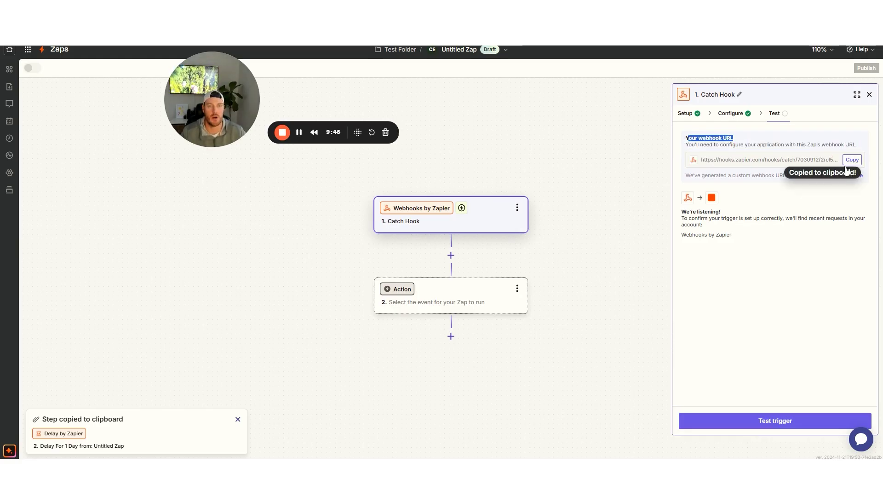
left_click(405, 46)
Replace the Webhook URL field with the copied Zapier URL and save it
left_click(630, 220)
key("ctrl+a")
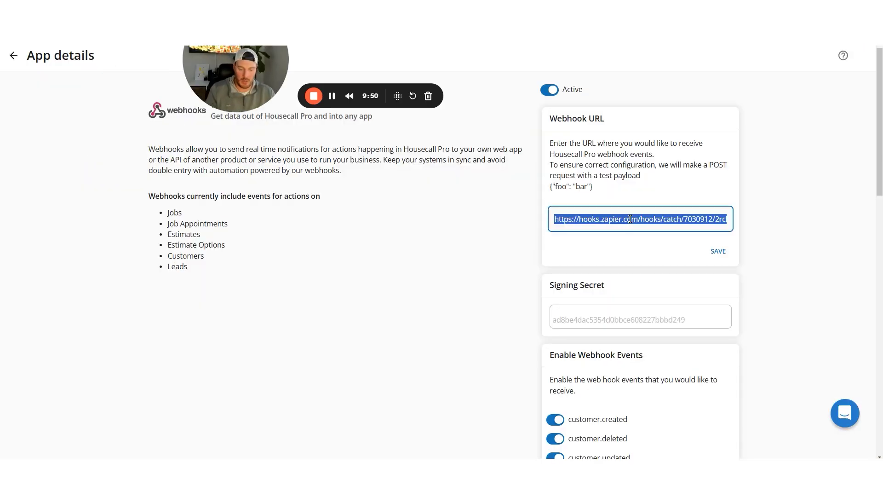
key("ctrl+v")
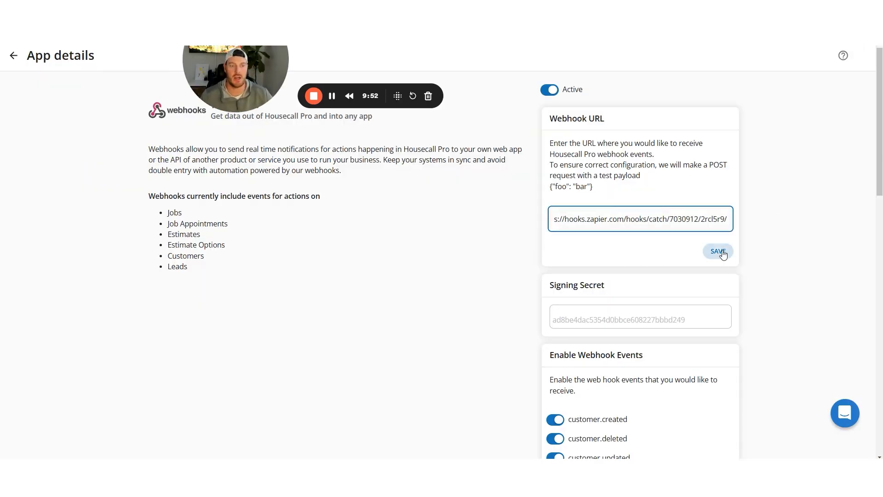
left_click(723, 253)
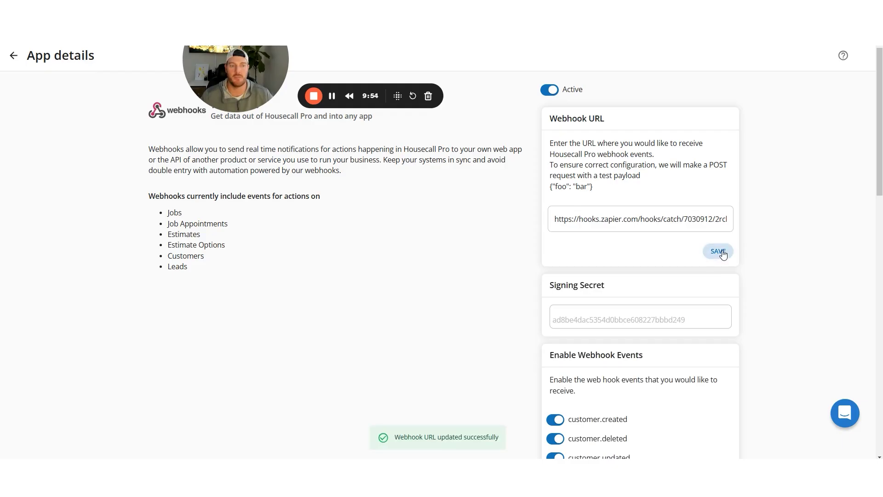
Review the Enable Webhook Events list and save the event selections
scroll(737, 247, "down", 6)
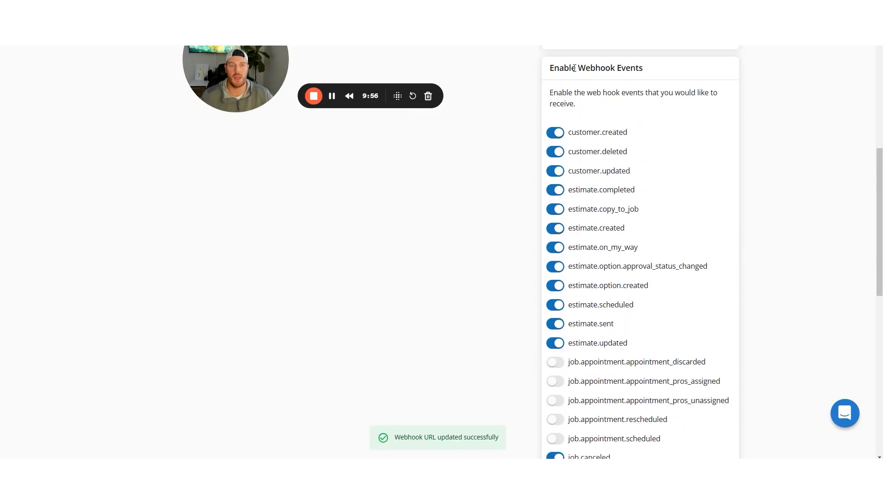
left_click_drag(552, 68, 673, 74)
left_click(665, 80)
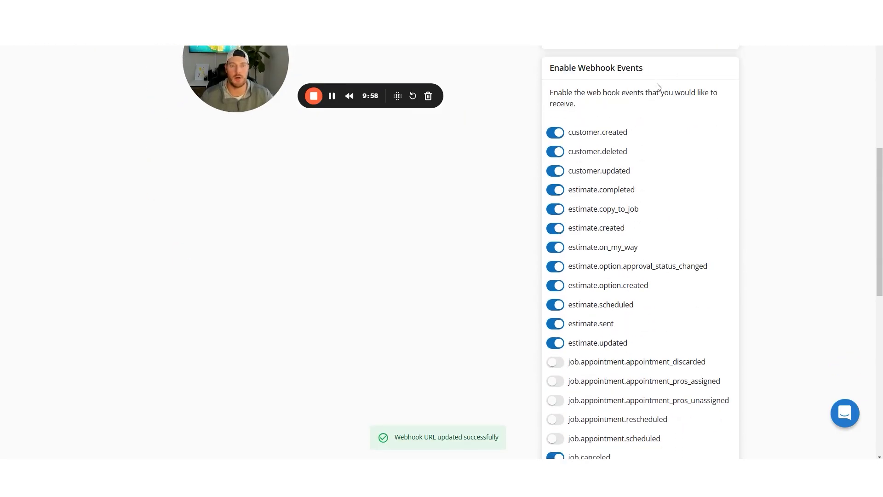
scroll(593, 140, "down", 4)
scroll(592, 146, "down", 3)
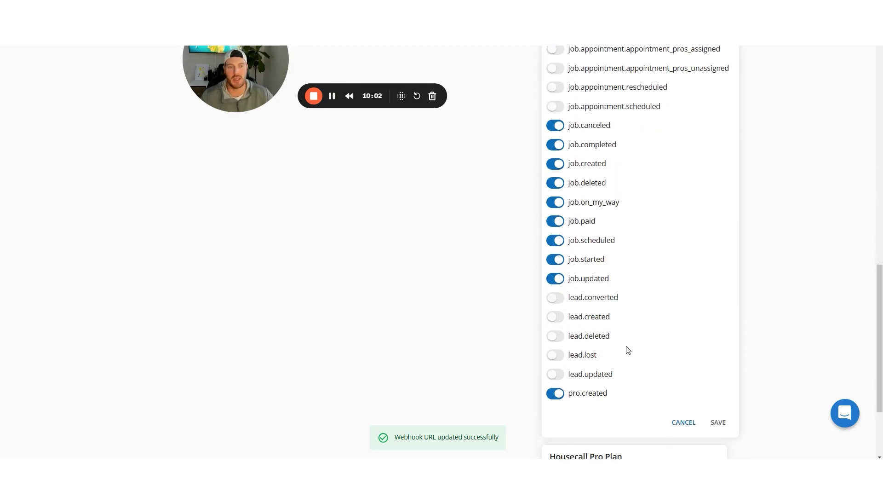
scroll(597, 248, "up", 4)
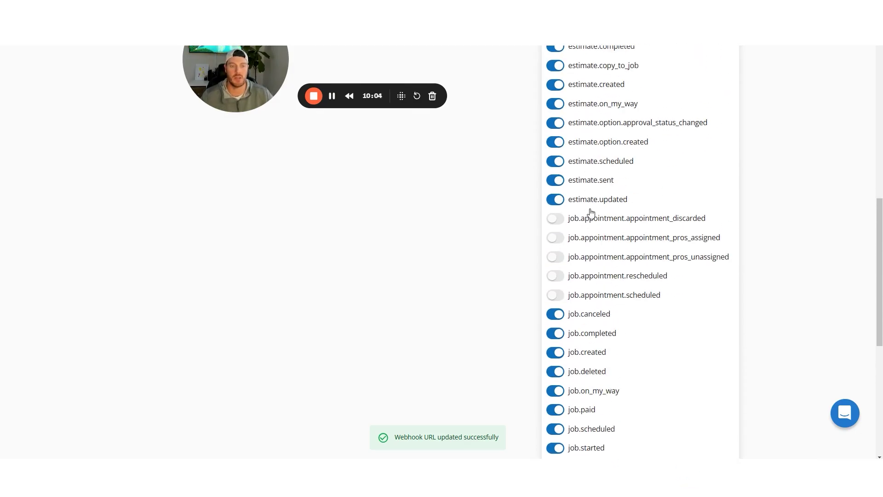
scroll(642, 239, "down", 3)
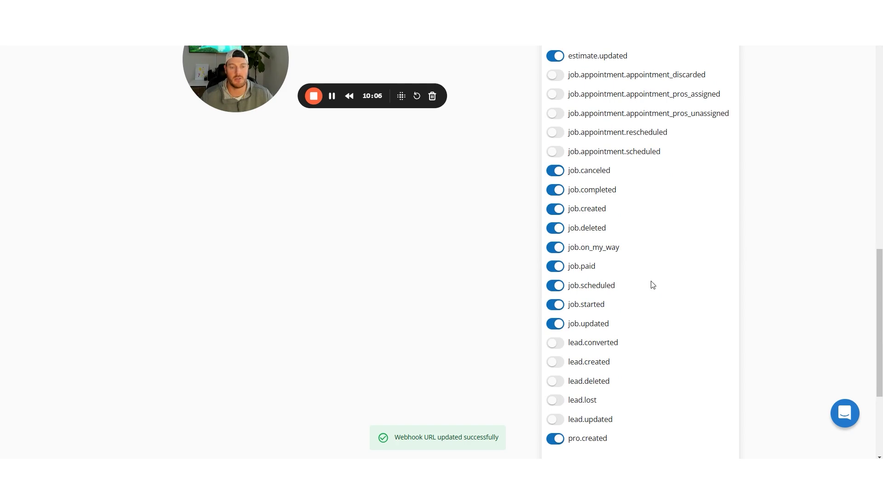
scroll(604, 249, "up", 4)
scroll(586, 123, "up", 2)
scroll(588, 130, "down", 2)
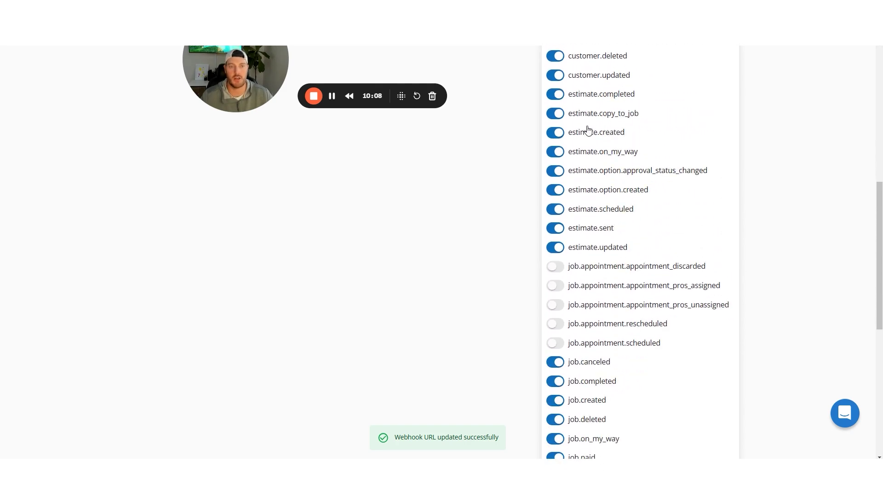
scroll(588, 133, "down", 7)
left_click(719, 305)
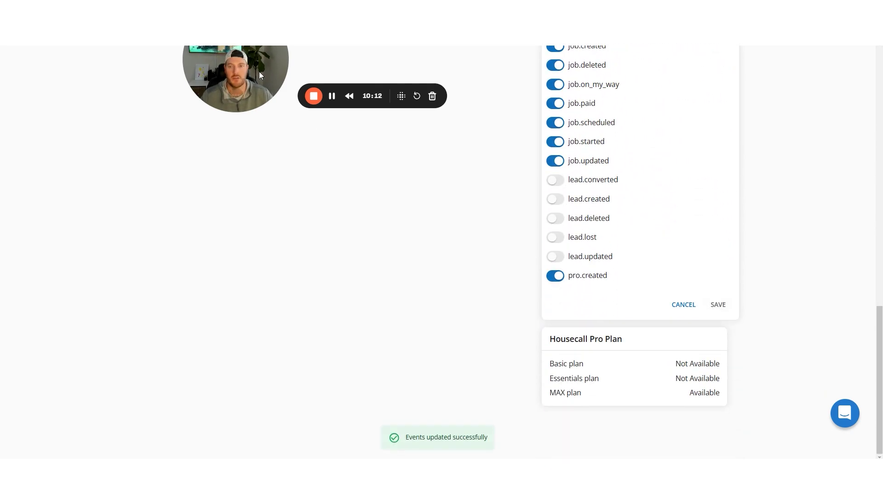
left_click_drag(258, 71, 164, 125)
left_click(718, 306)
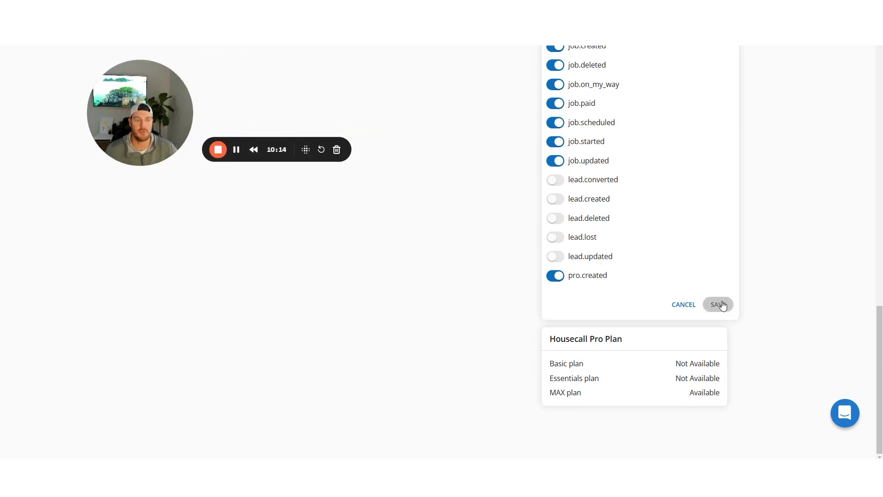
Save the Zapier webhook URL again under the Webhook URL field
scroll(748, 290, "up", 10)
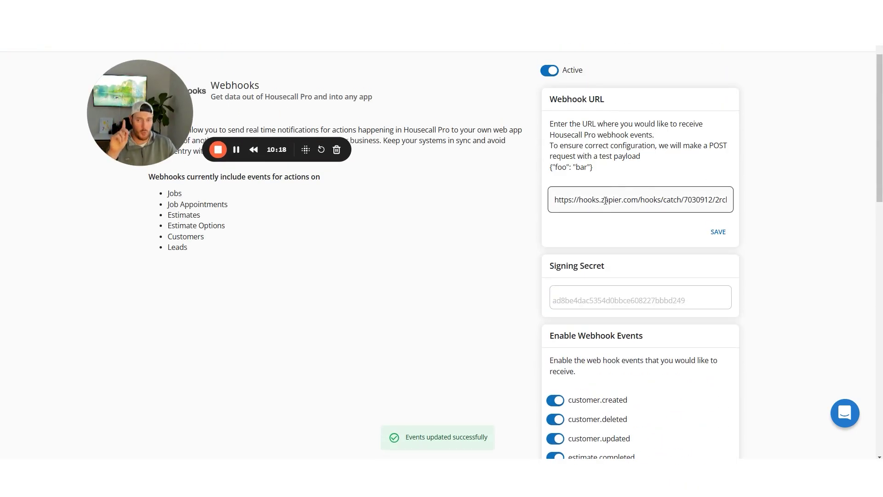
scroll(631, 195, "up", 1)
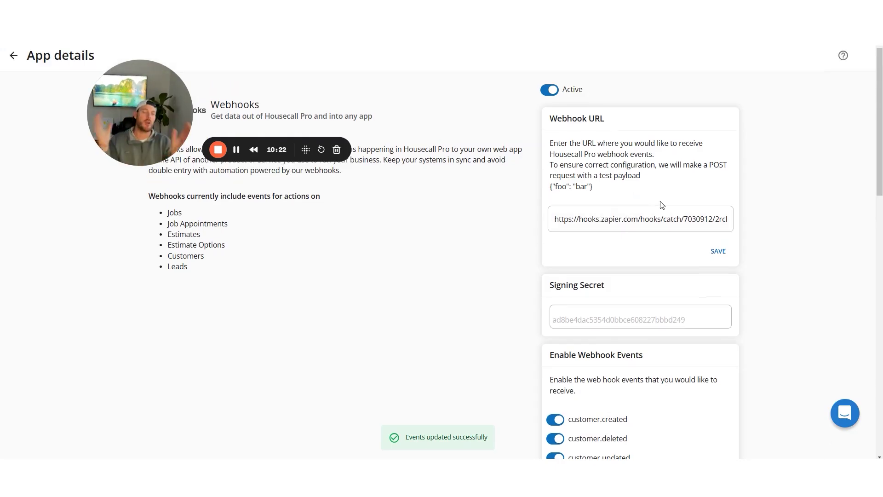
left_click(718, 251)
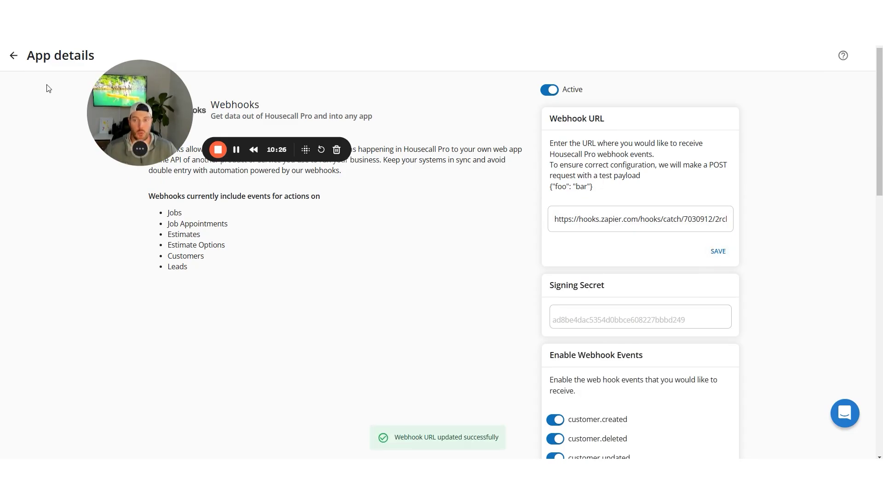
Return to Apps and open the Zapier app's details to review its webhook URLs
left_click(14, 55)
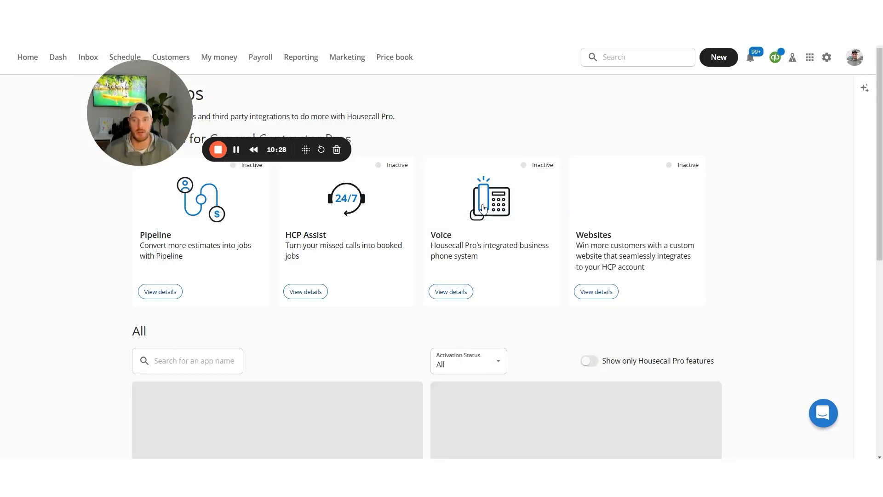
scroll(741, 189, "down", 20)
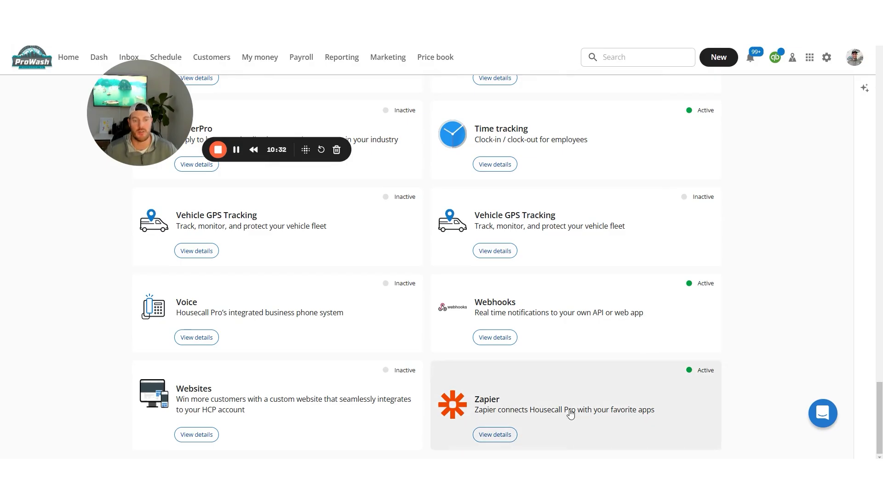
left_click(571, 415)
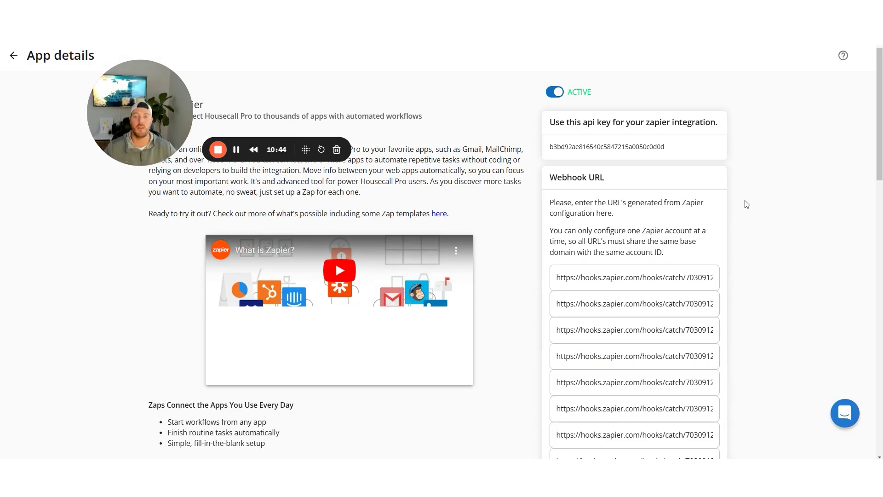
scroll(747, 205, "down", 1)
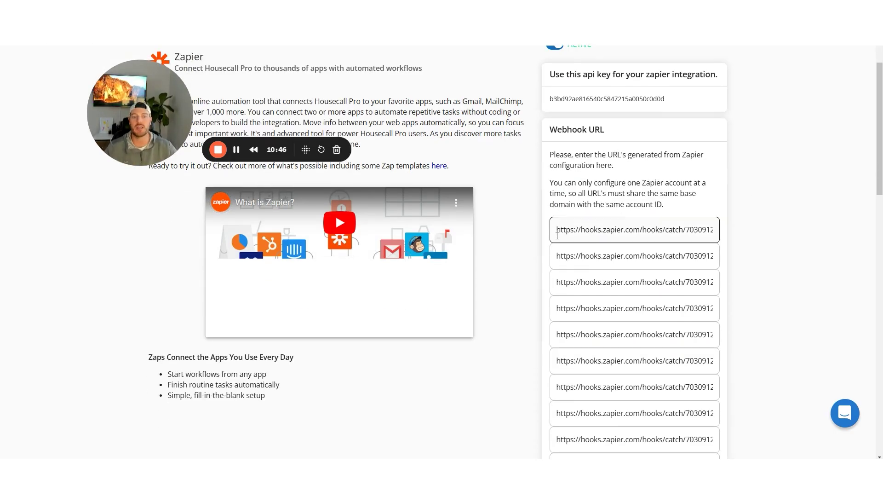
scroll(646, 232, "down", 3)
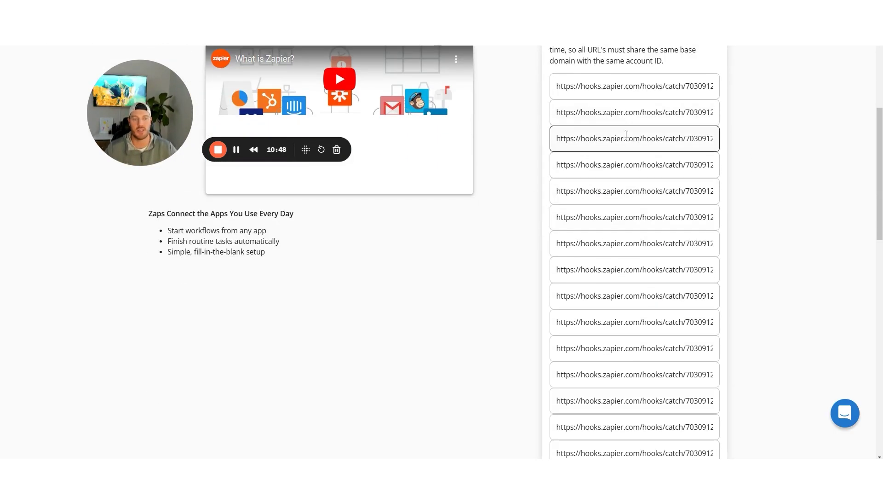
scroll(626, 135, "down", 5)
scroll(636, 228, "down", 1)
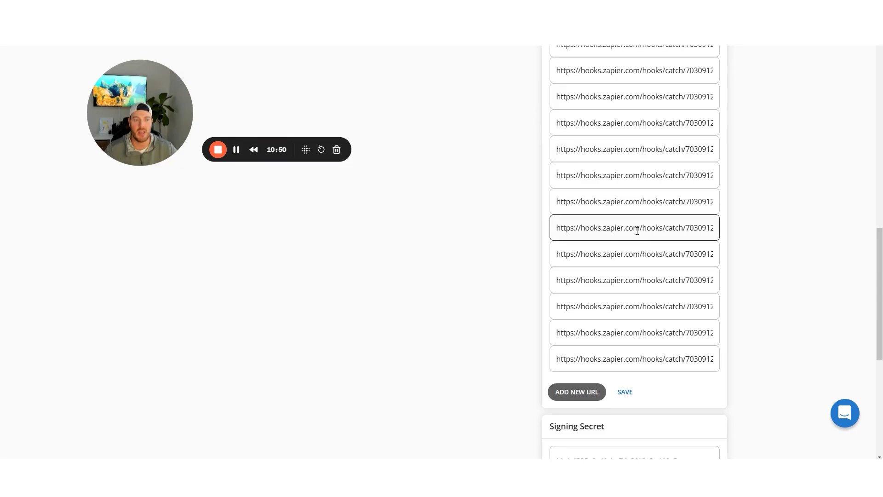
scroll(652, 338, "up", 2)
scroll(653, 338, "up", 6)
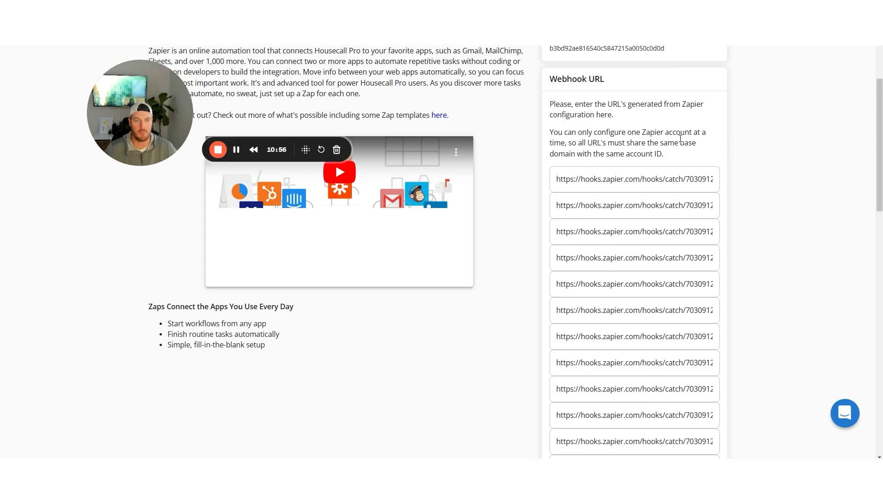
scroll(676, 142, "down", 10)
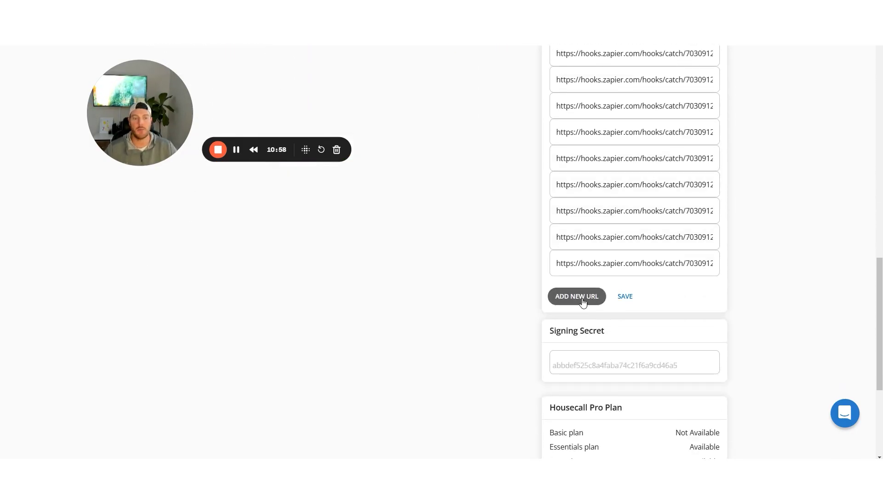
Add a new Zapier URL slot, paste then delete the hook URL, and go back to Apps
left_click(579, 296)
left_click(573, 289)
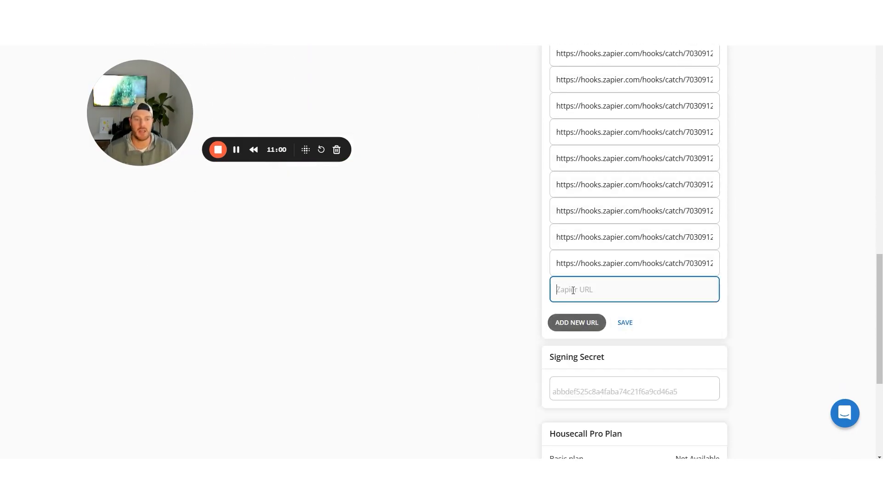
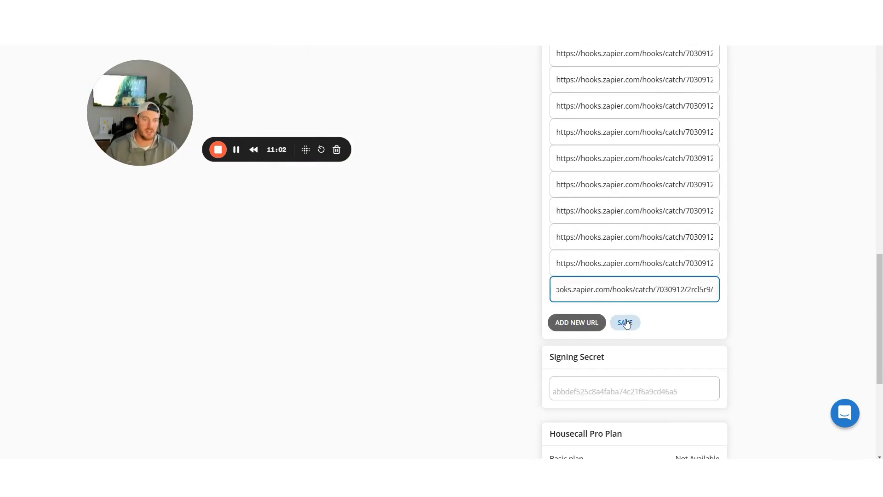
triple_click(615, 290)
key("BackSpace")
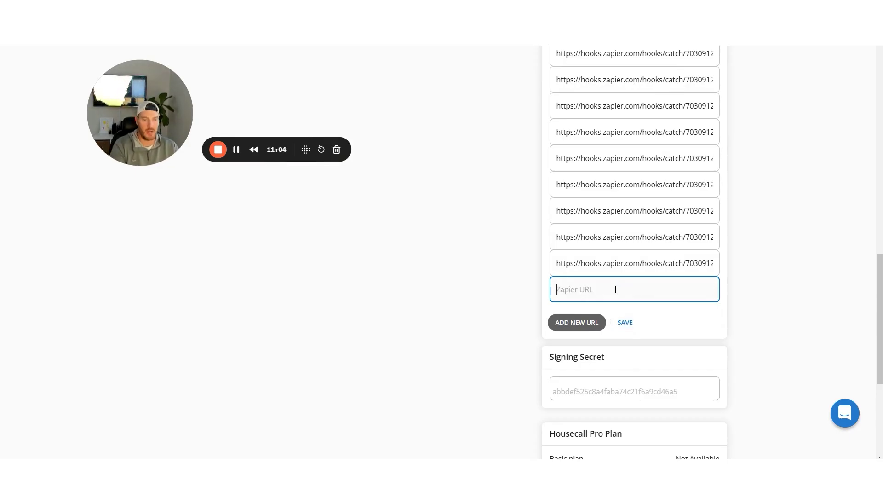
scroll(754, 275, "up", 5)
scroll(754, 275, "up", 4)
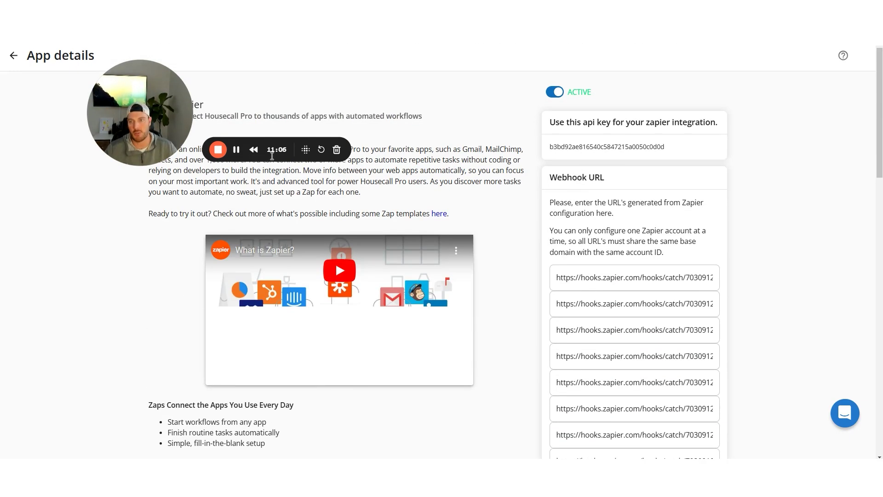
left_click(14, 55)
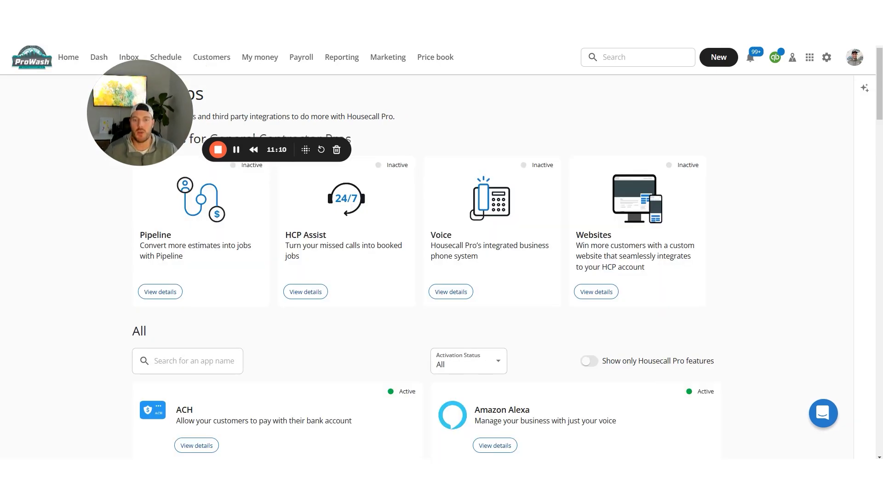
Create a new estimate and attach the existing customer found by name search
left_click(719, 60)
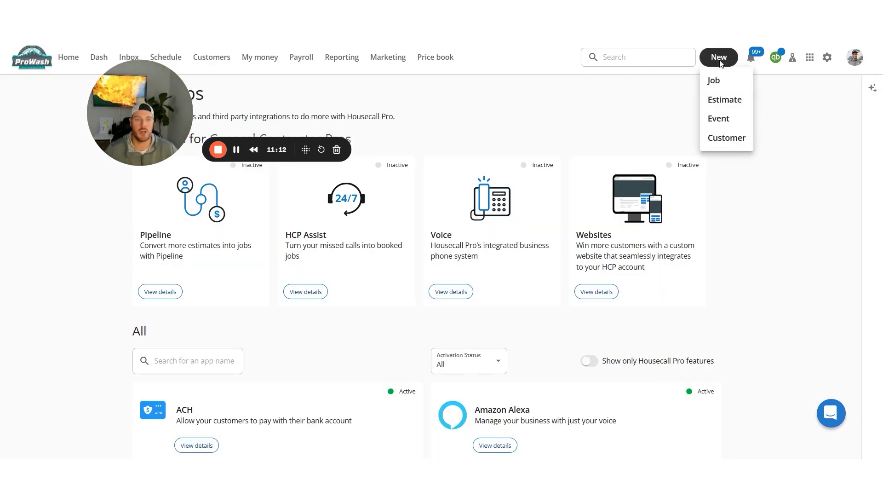
left_click(722, 103)
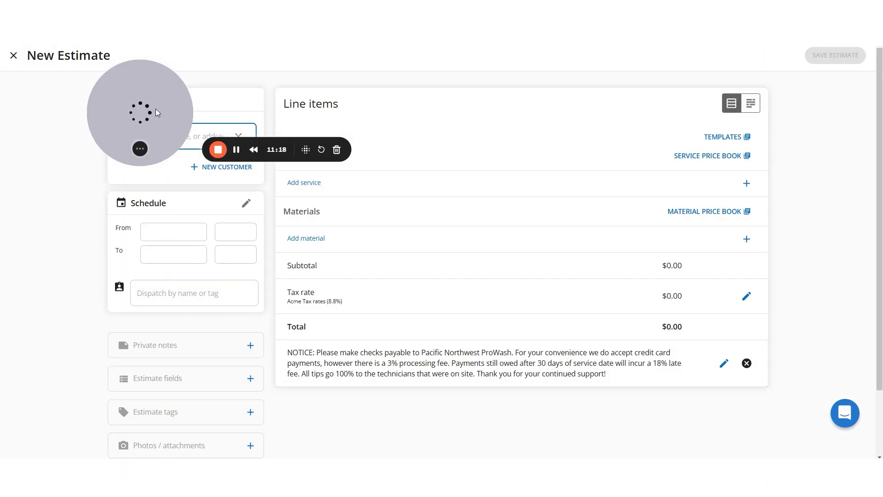
left_click(134, 136)
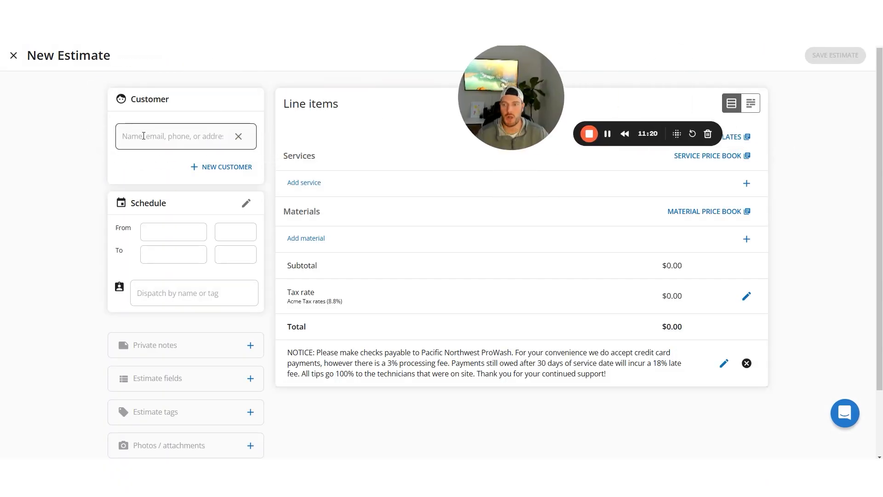
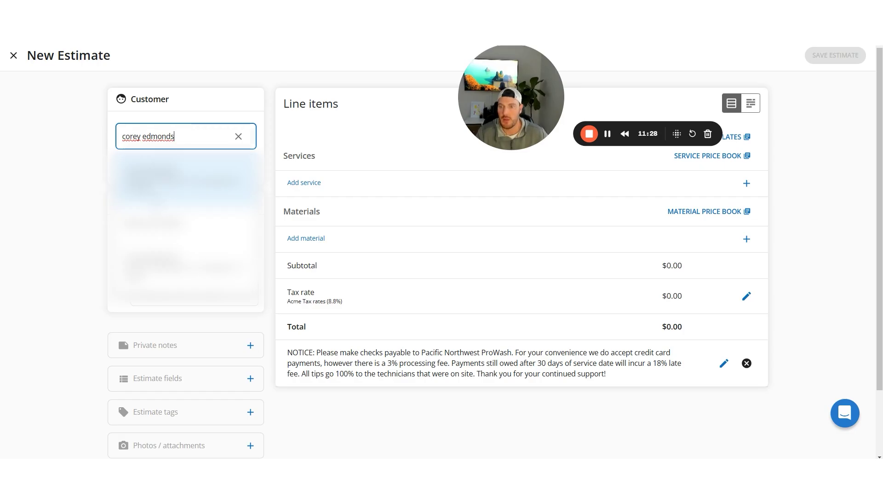
left_click(186, 269)
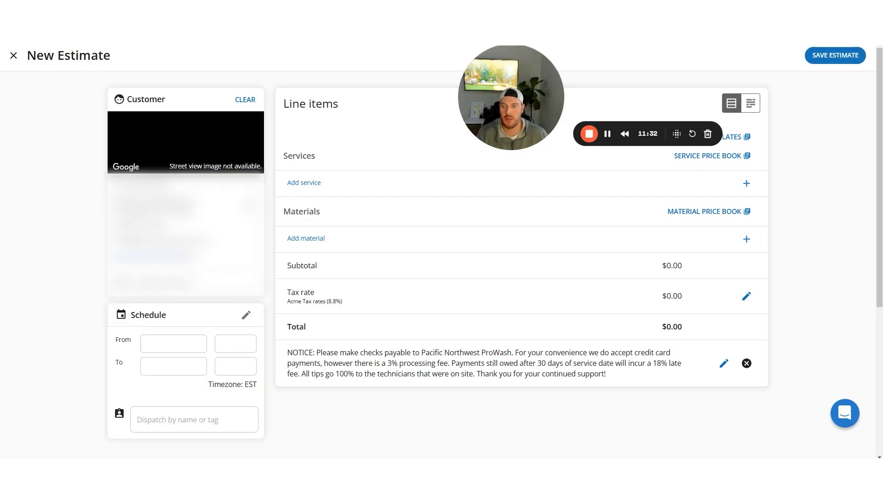
left_click_drag(520, 82, 99, 93)
left_click(299, 182)
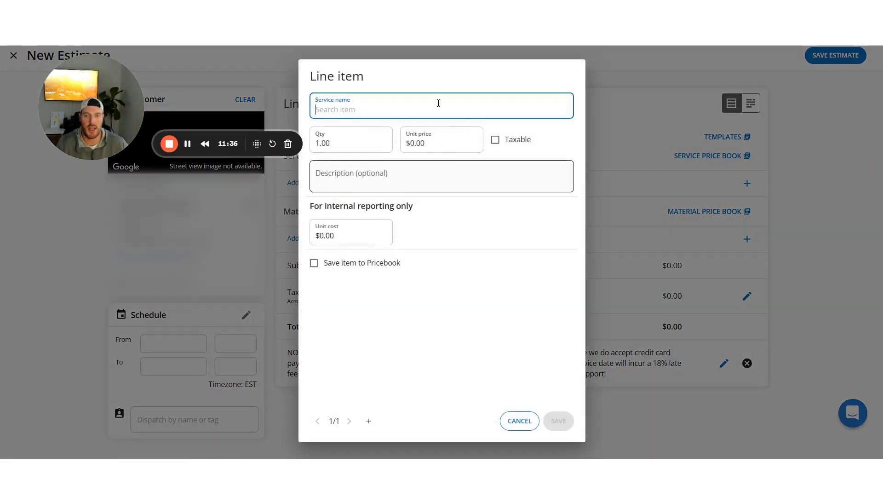
left_click(390, 260)
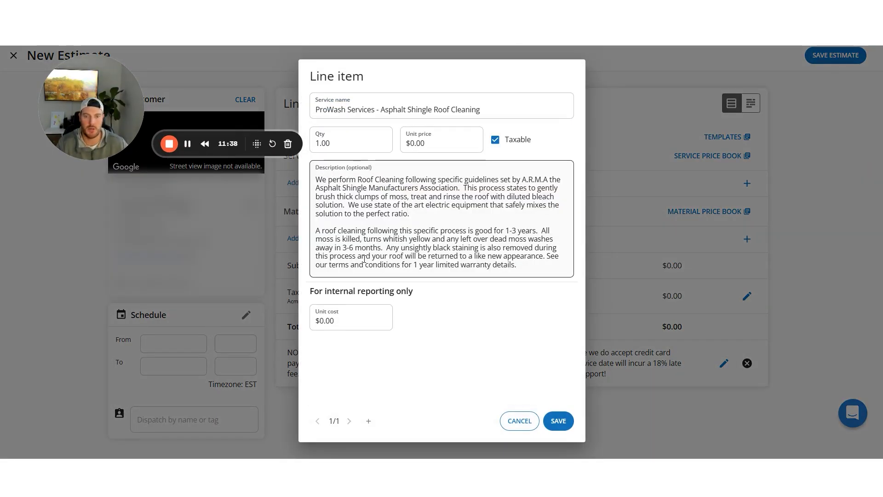
left_click(420, 140)
type("2,000")
left_click(559, 421)
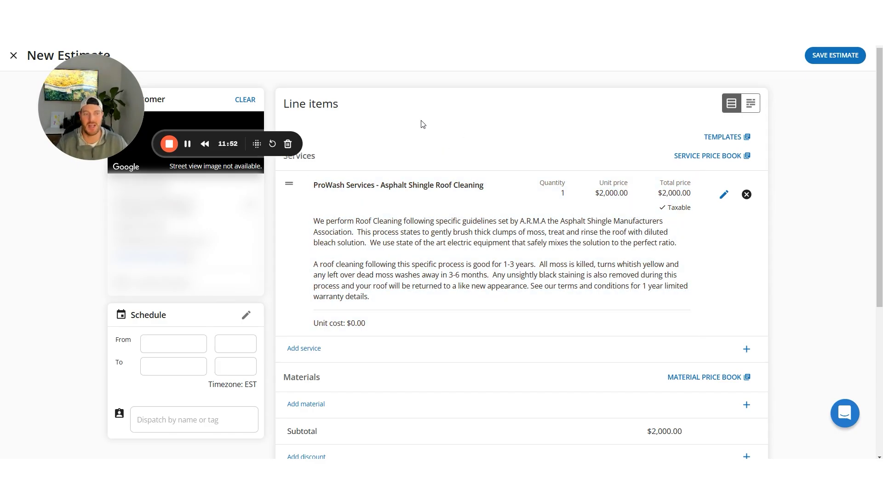
scroll(378, 115, "down", 1)
Schedule the estimate for Nov 23 and dispatch it to the suggested technician
left_click(162, 298)
left_click(225, 404)
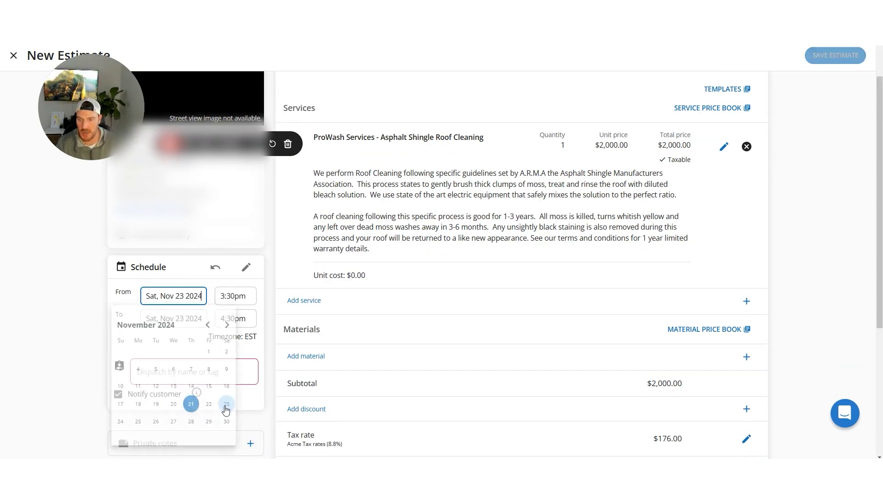
scroll(152, 302, "down", 2)
left_click(168, 277)
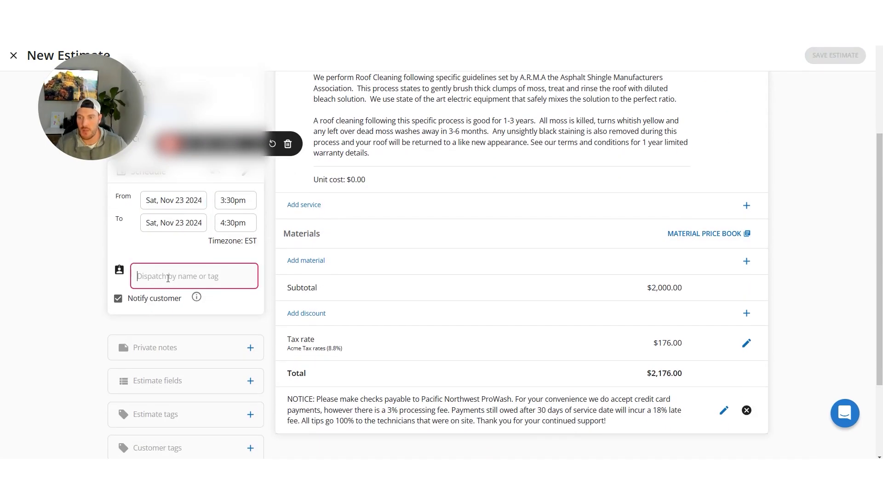
type("cole")
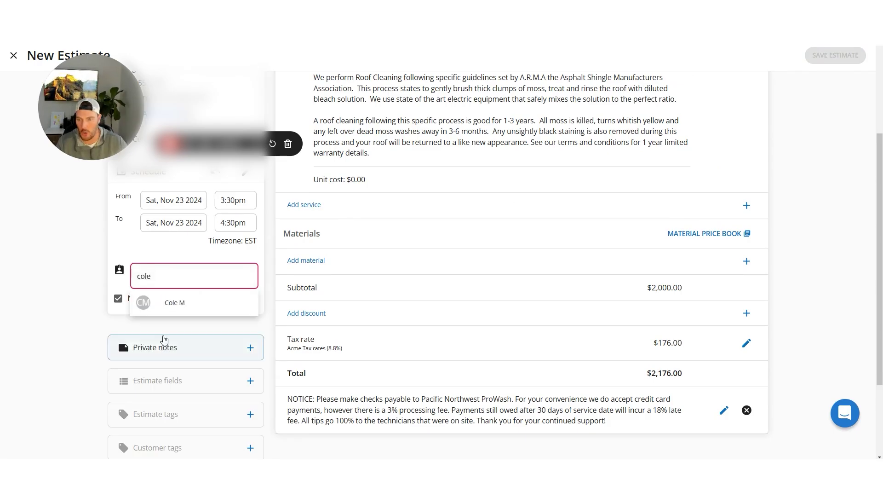
left_click(174, 305)
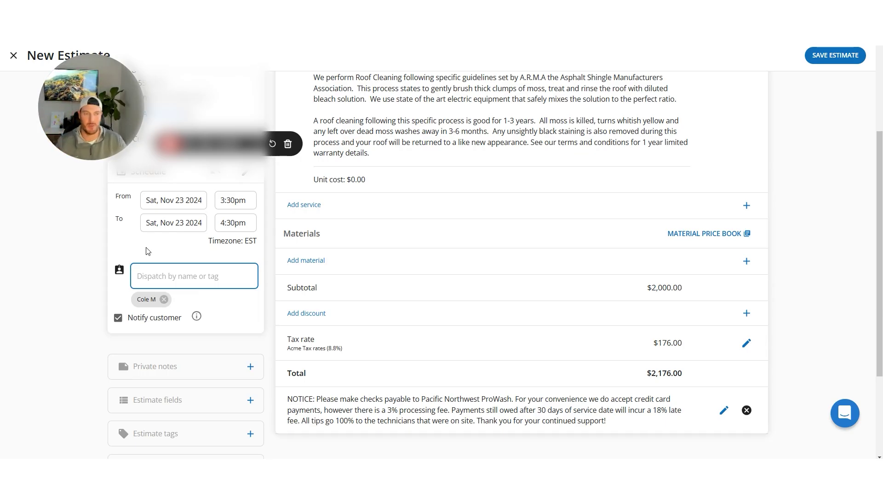
scroll(173, 250, "down", 1)
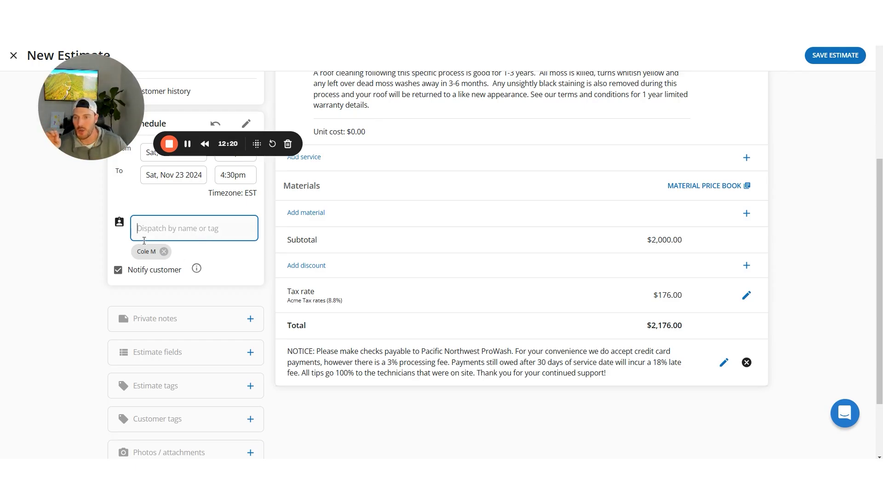
Expand Estimate fields and set job type Residential and business unit Exterior Cleaning
scroll(216, 253, "down", 2)
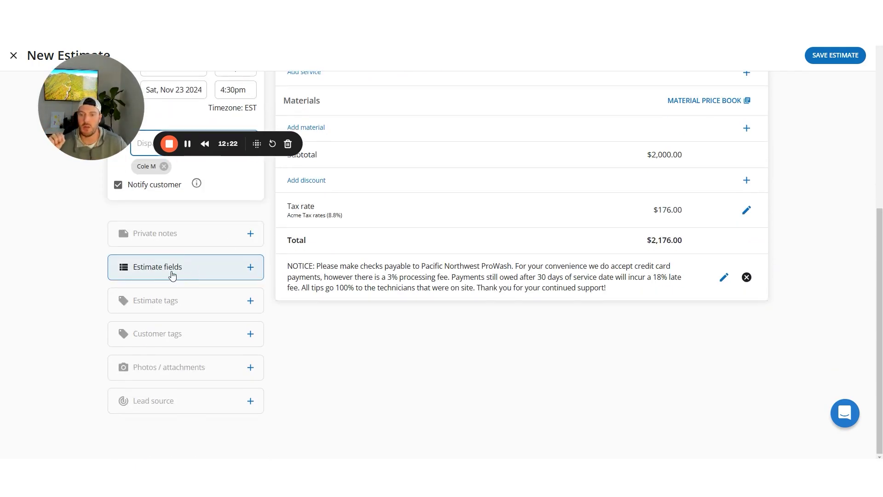
left_click(174, 270)
left_click(144, 302)
left_click(147, 326)
left_click(153, 330)
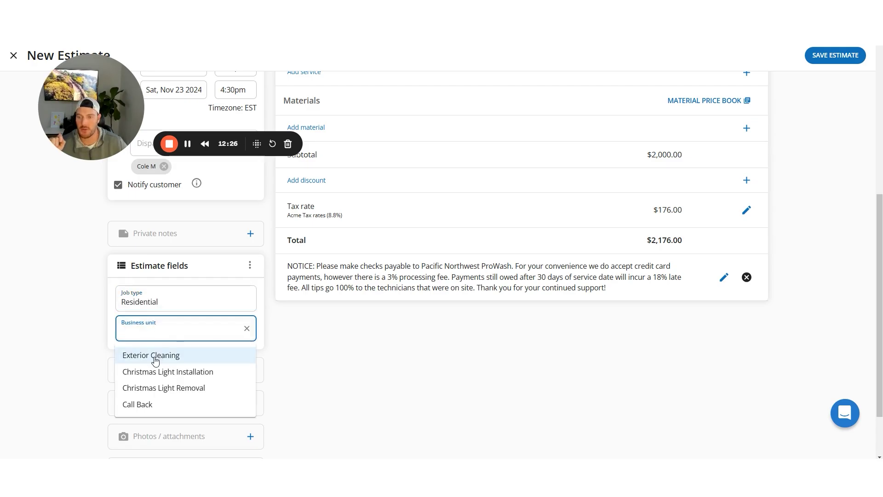
left_click(131, 358)
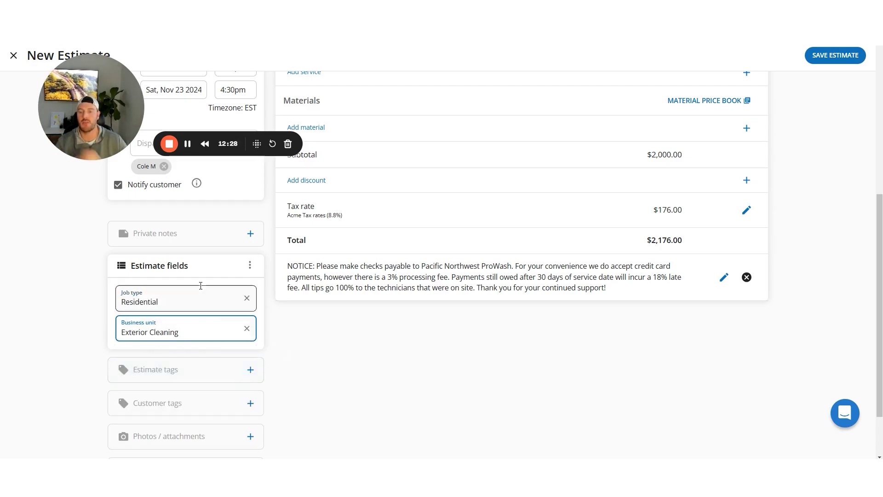
Type junk text into the estimate tags field, then clear it
left_click(174, 370)
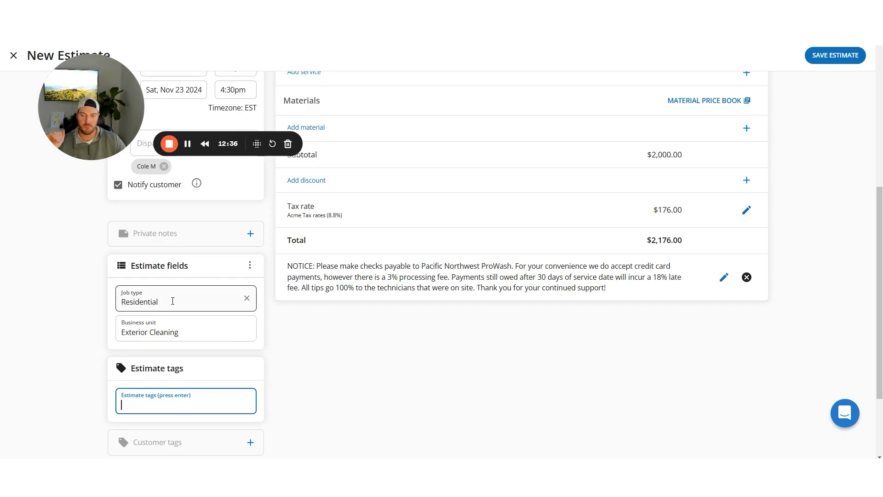
type("alkfhoasjdnfouashfuohas")
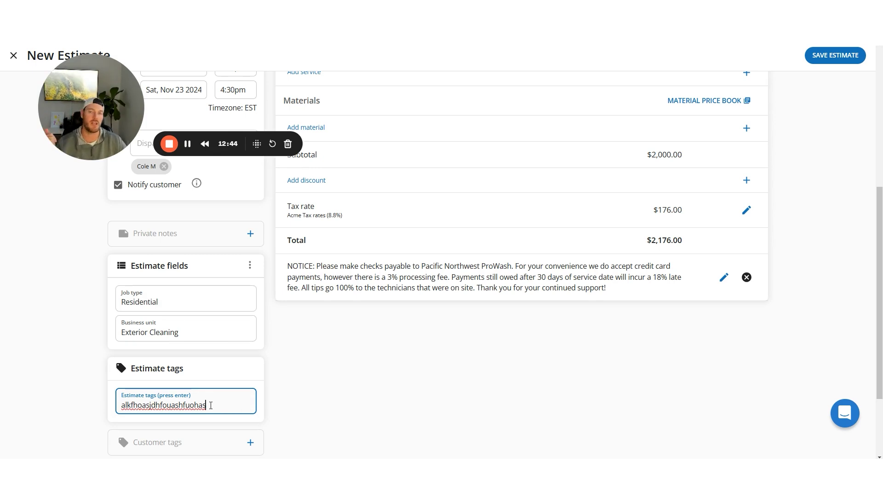
double_click(211, 405)
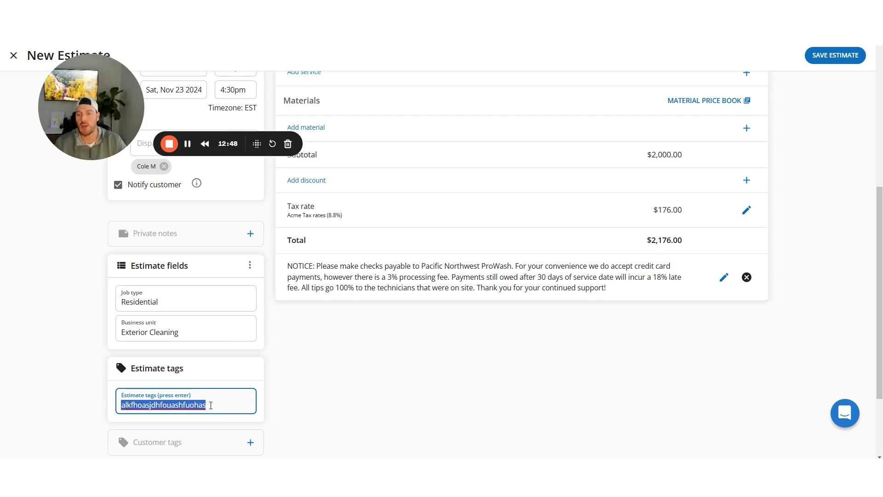
key("BackSpace")
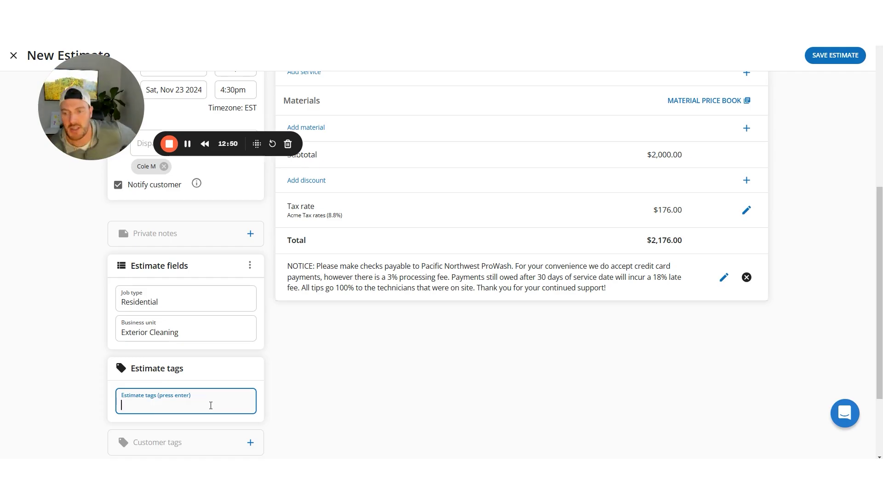
Switch the job type to Commercial and then back to Residential
left_click(181, 297)
left_click(181, 296)
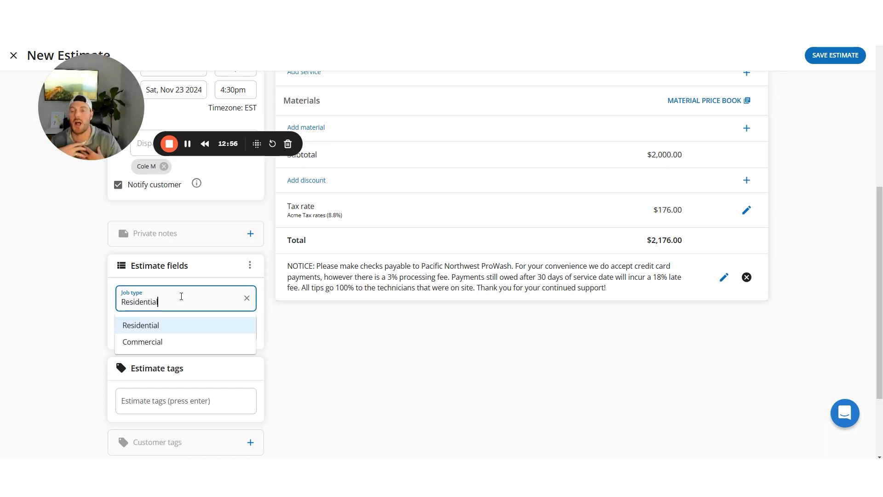
left_click(326, 332)
left_click(152, 306)
left_click(156, 341)
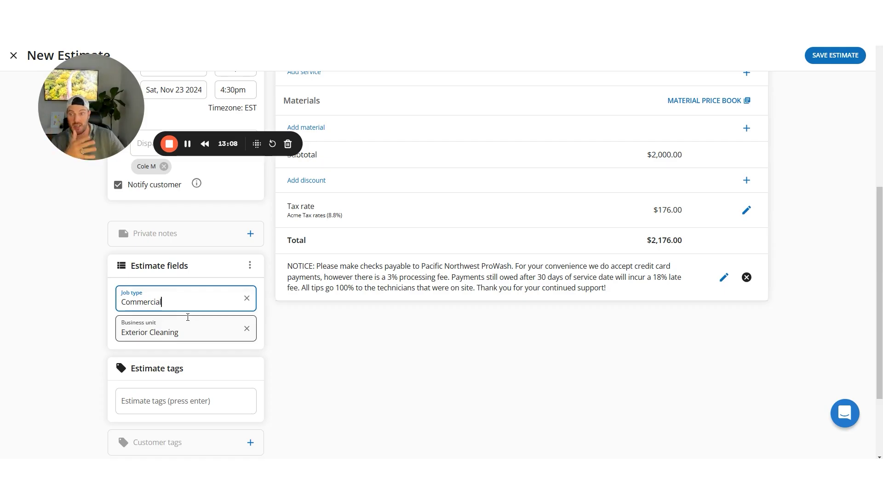
left_click(179, 302)
left_click(168, 325)
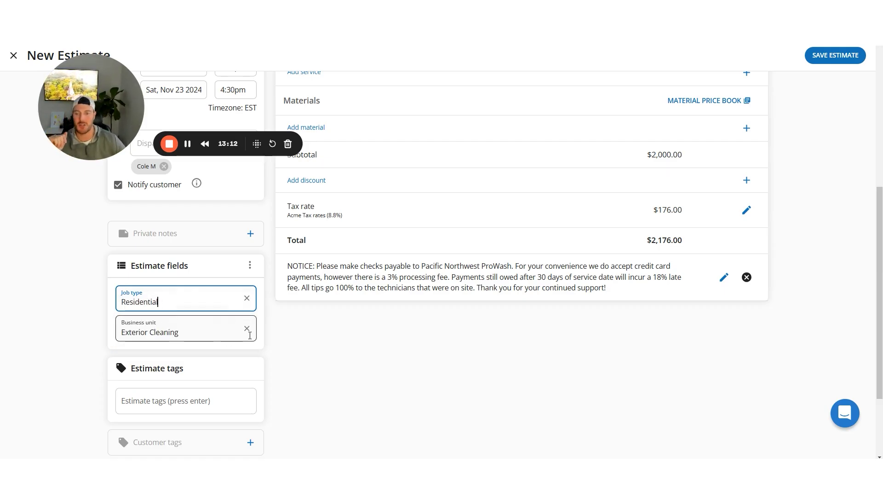
left_click(212, 332)
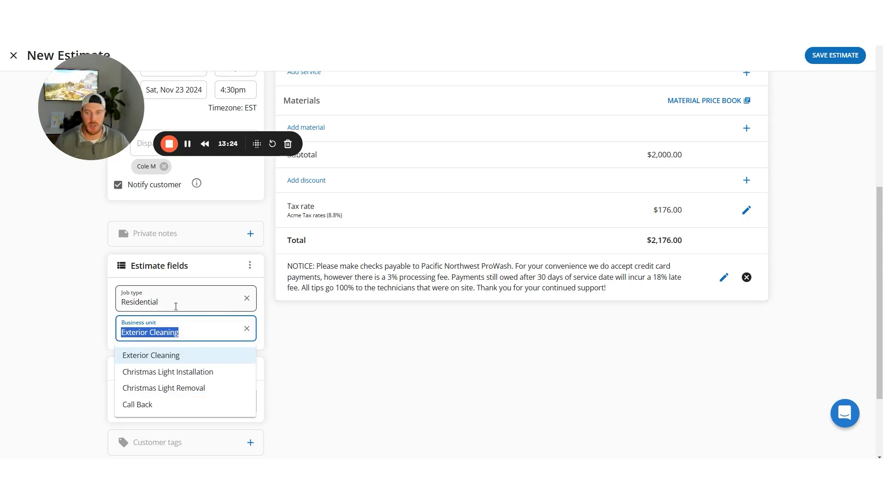
Add the technician's name as an estimate tag from the search suggestions
left_click(282, 313)
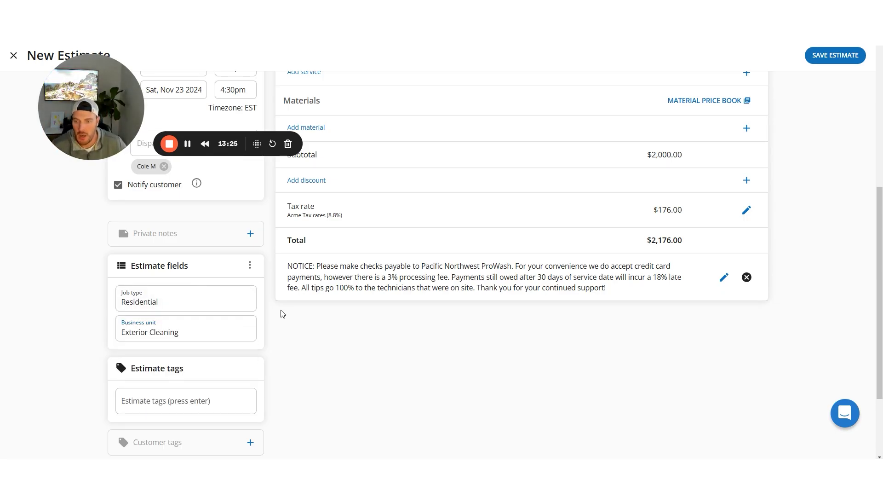
left_click(153, 395)
type("col")
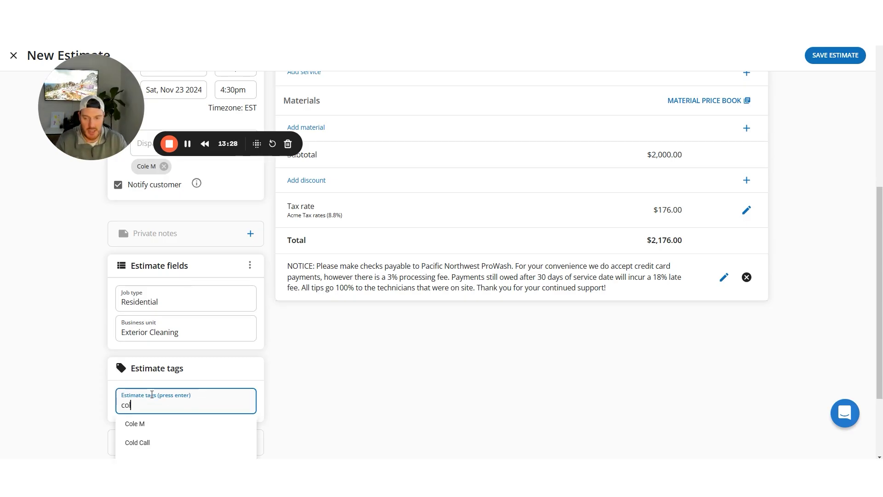
left_click(136, 423)
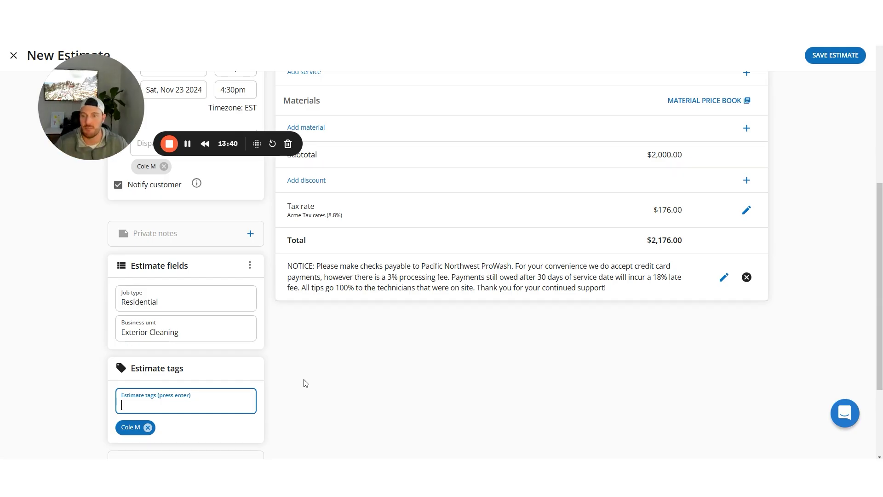
scroll(450, 385, "down", 1)
scroll(377, 387, "up", 1)
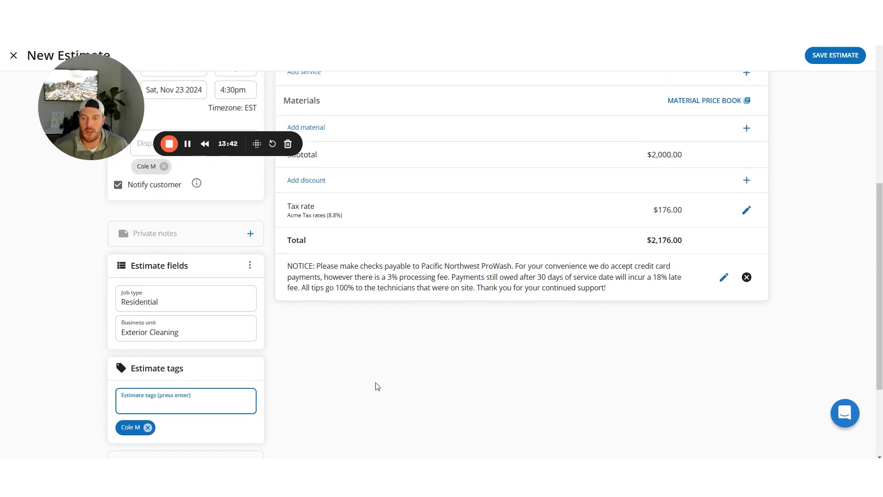
scroll(363, 386, "down", 2)
scroll(366, 383, "up", 3)
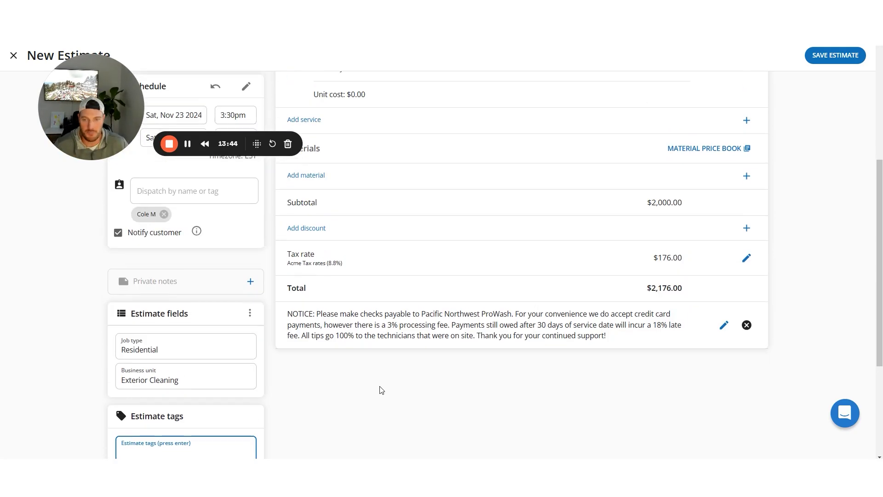
scroll(414, 362, "up", 3)
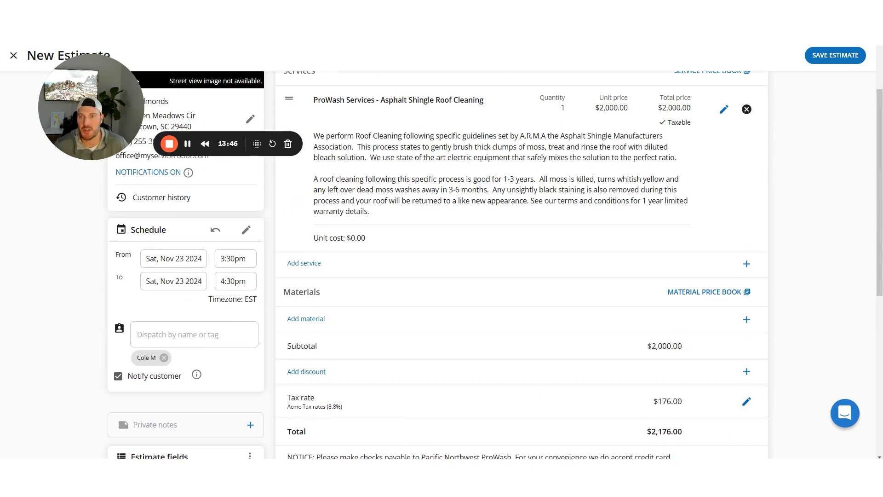
Check that Zapier's Catch Hook is listening, then save the new Housecall Pro estimate
left_click(460, 27)
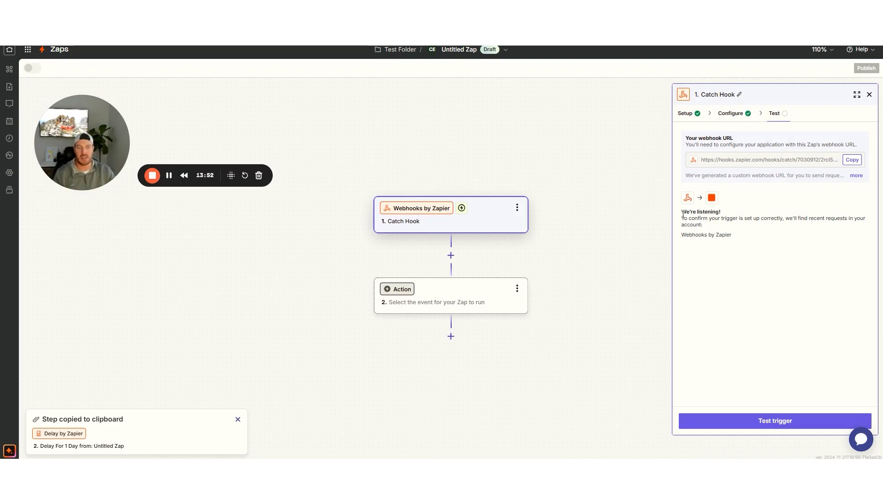
left_click_drag(683, 213, 740, 215)
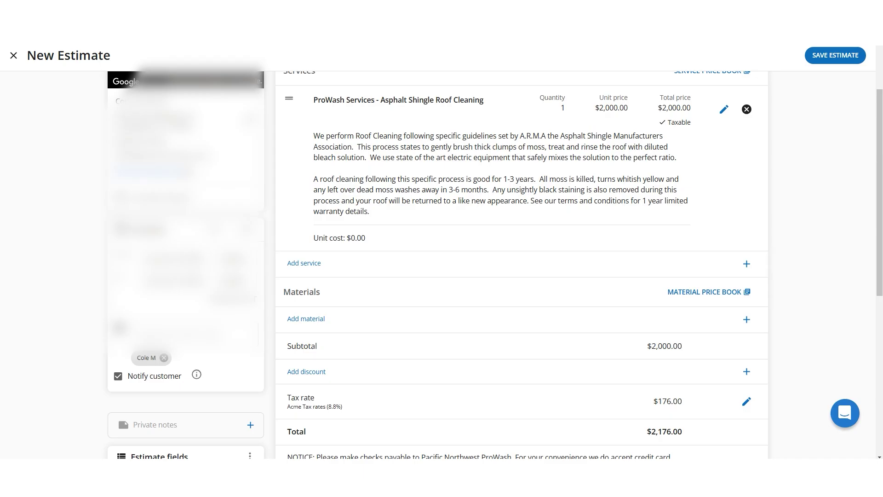
scroll(756, 222, "up", 2)
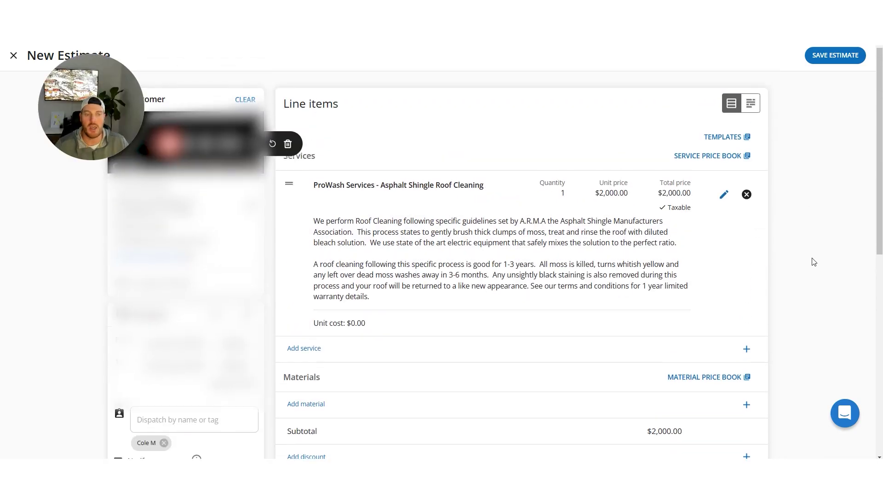
left_click(826, 58)
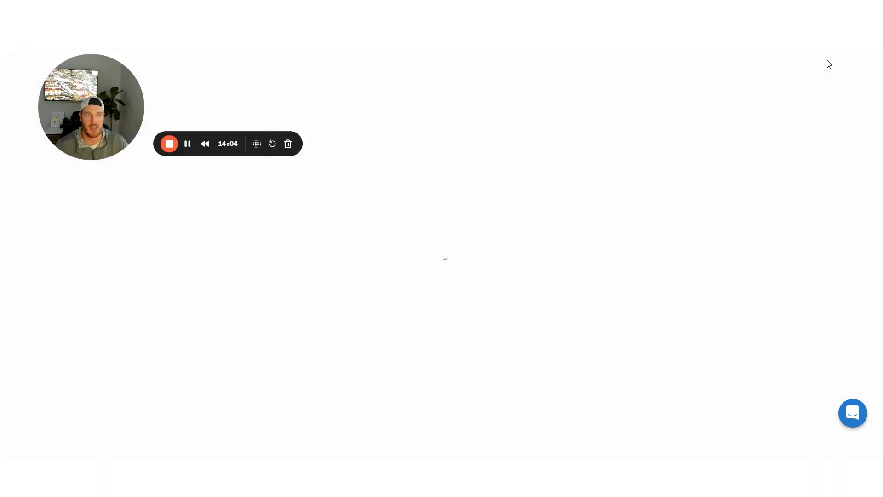
Test the Catch Hook trigger, preview request A's sample fields and continue with it
key("ctrl+Tab")
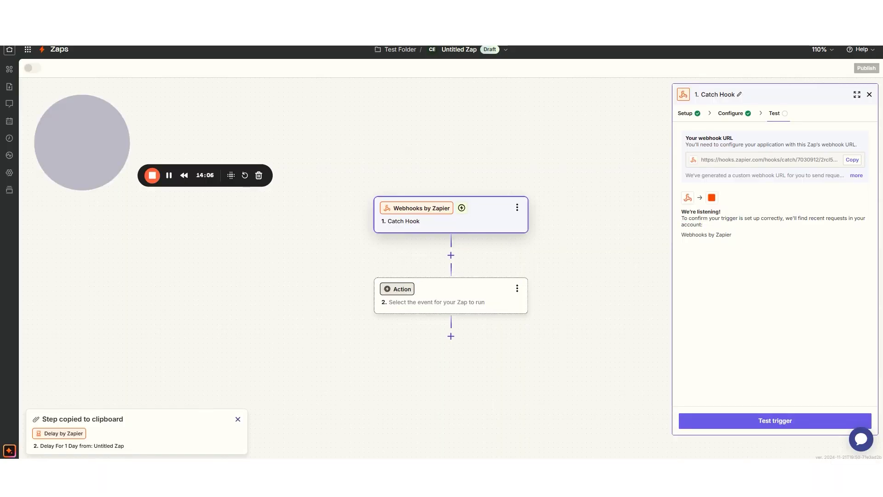
left_click(756, 421)
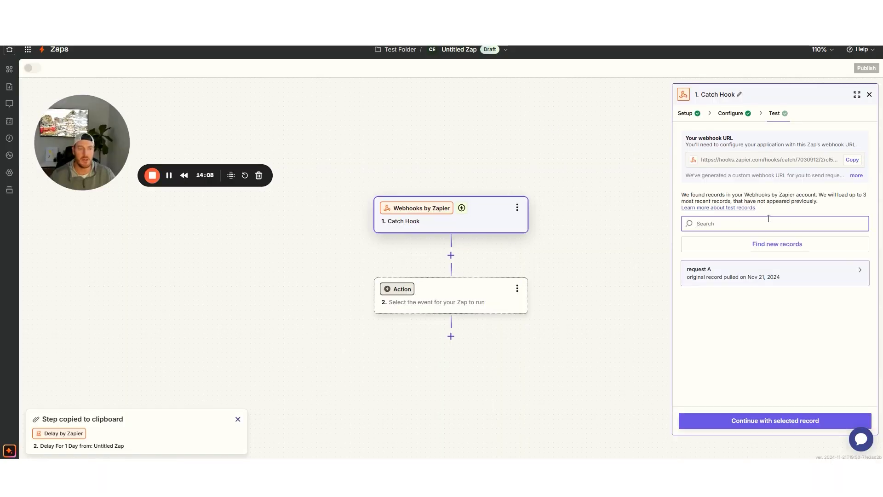
left_click(738, 280)
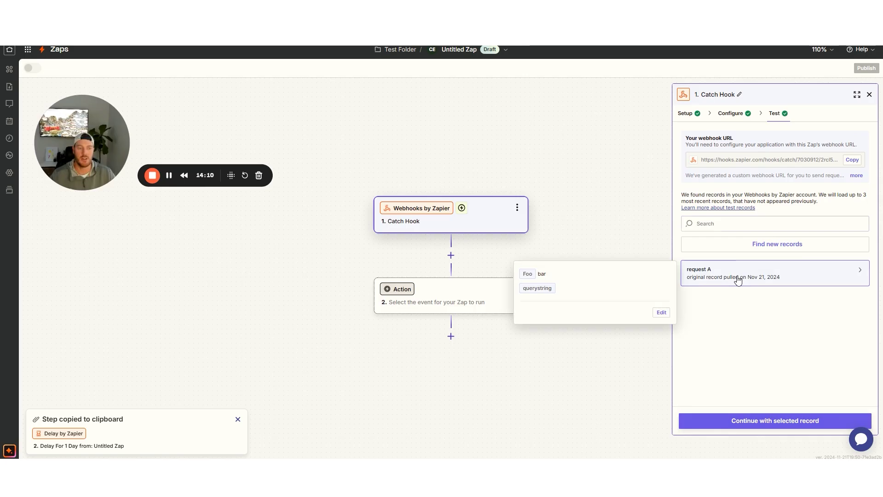
left_click_drag(575, 296, 525, 274)
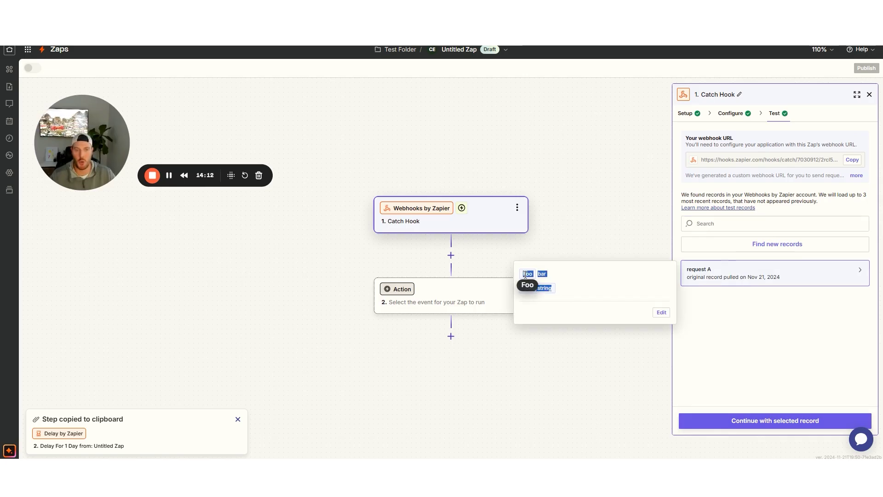
left_click(570, 280)
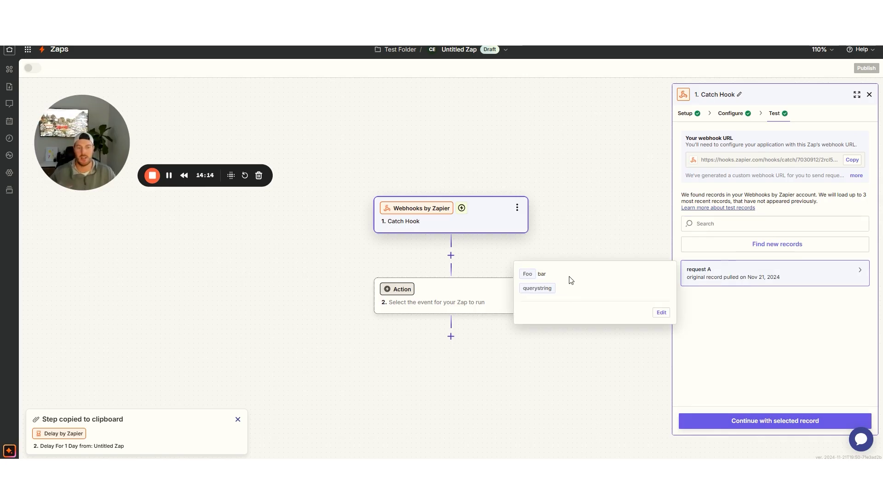
left_click(760, 354)
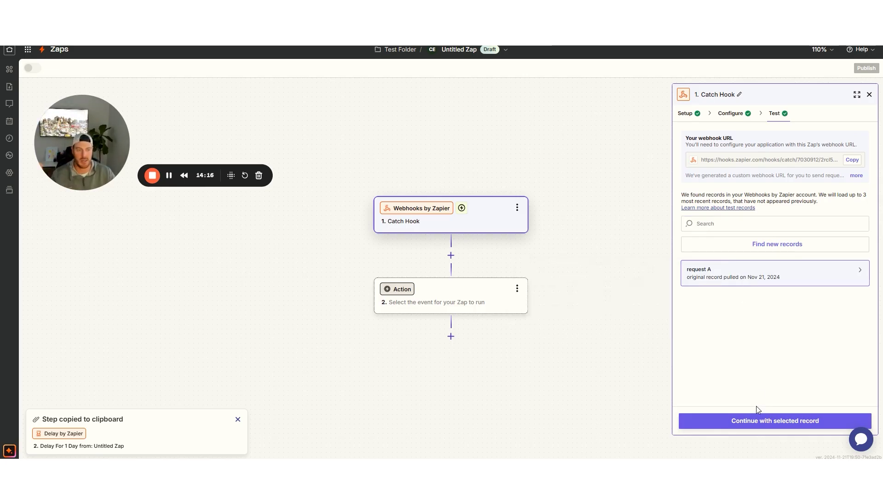
left_click(757, 421)
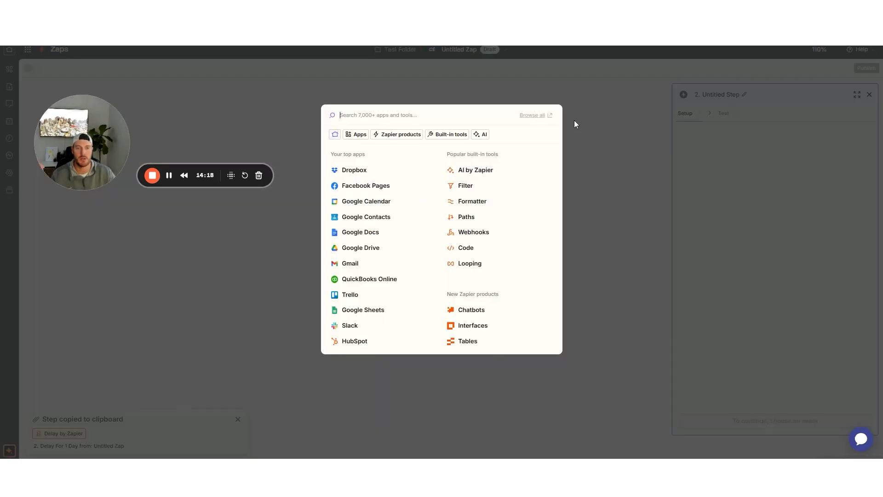
Fetch new Catch Hook records and confirm request B's event is estimate.option.created
left_click(590, 121)
left_click(470, 210)
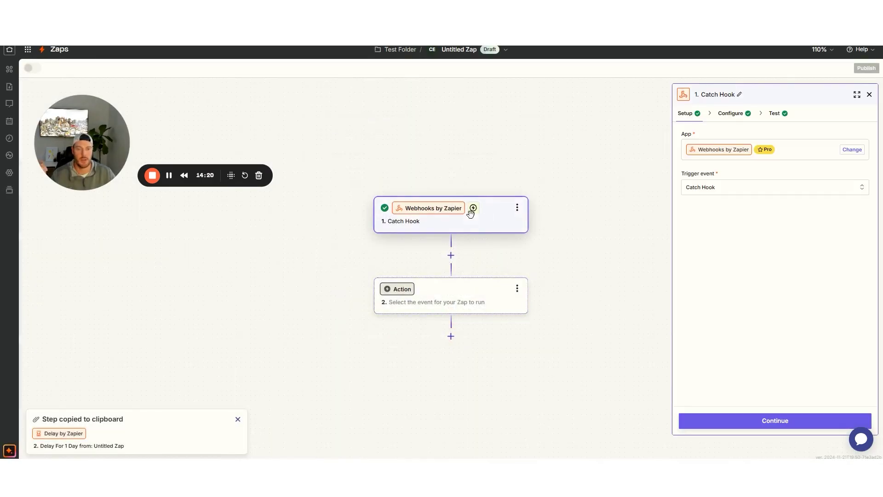
left_click(774, 113)
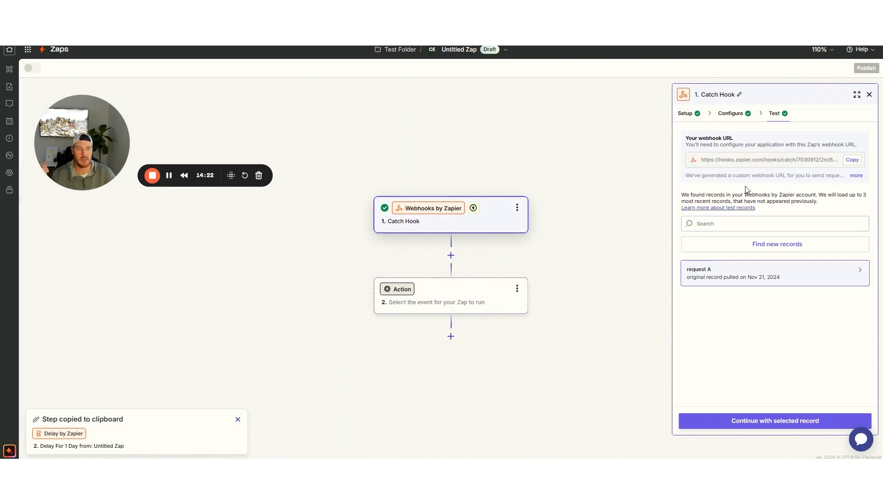
left_click(748, 252)
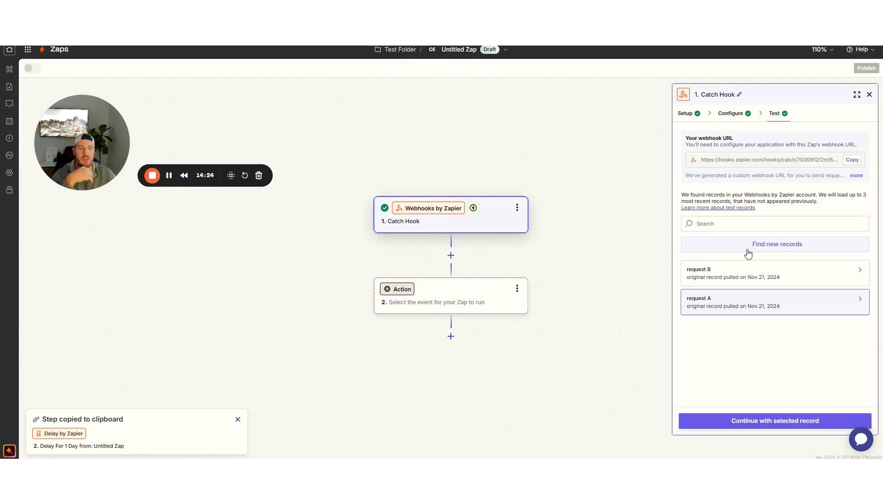
left_click(728, 277)
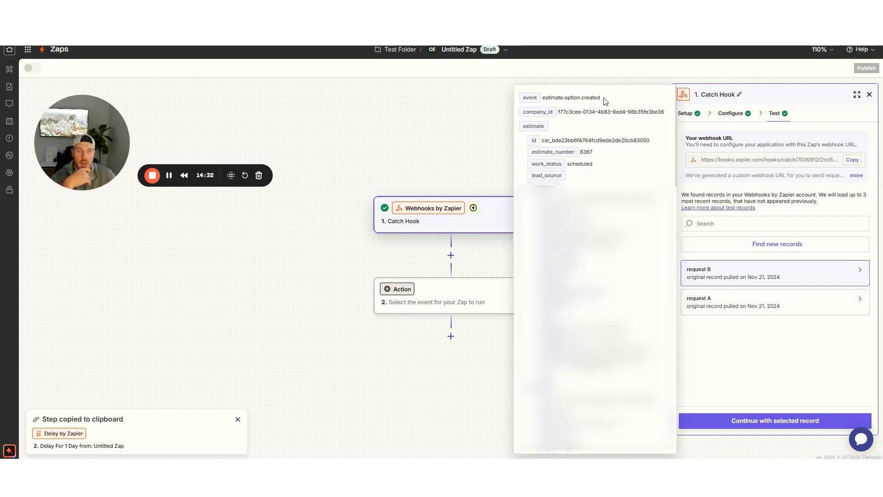
left_click_drag(603, 97, 545, 99)
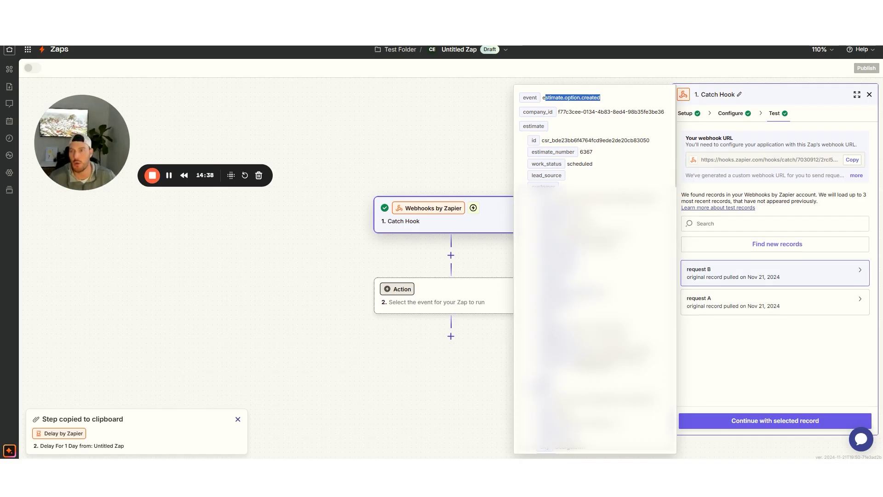
key("ctrl+Tab")
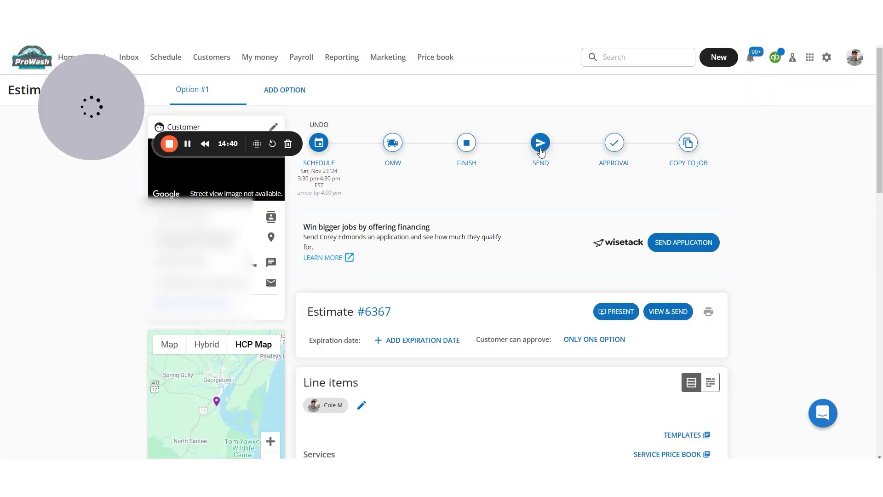
Send estimate #6367 to the customer as a text message
left_click(540, 150)
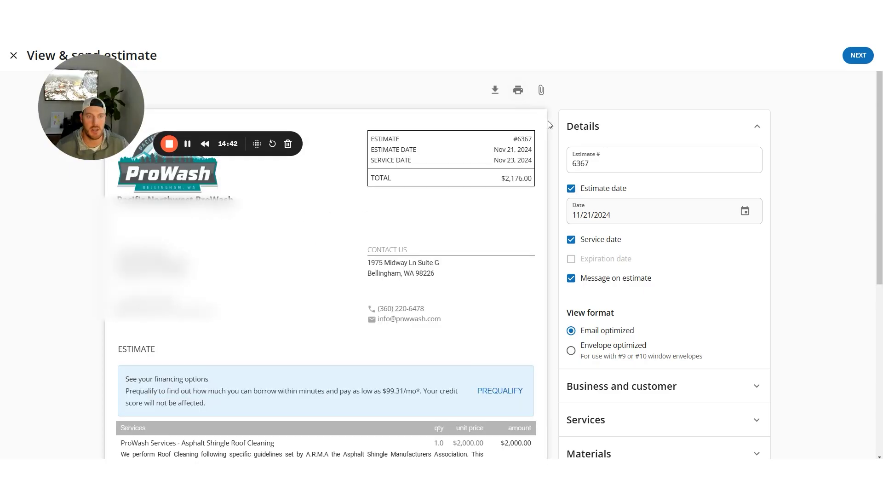
left_click(856, 55)
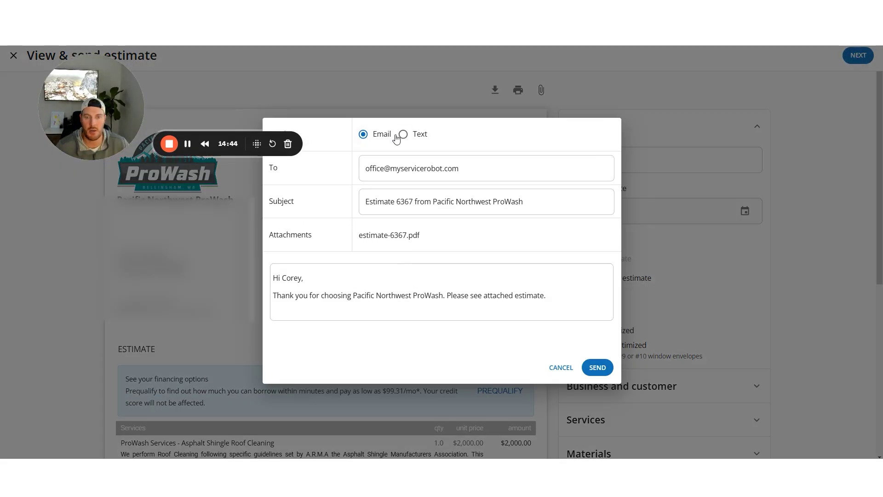
left_click(403, 133)
left_click(603, 334)
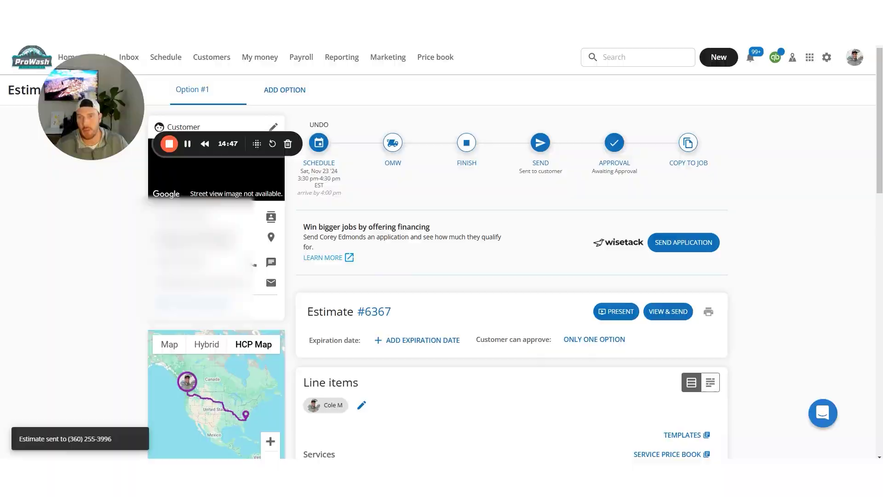
left_click(230, 9)
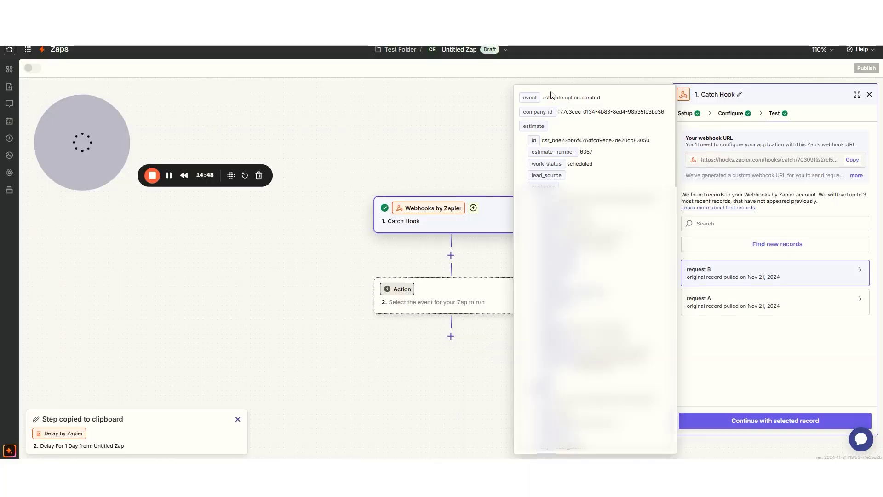
Fetch records until request C appears and verify its event is estimate.sent for estimate 6367
left_click(758, 243)
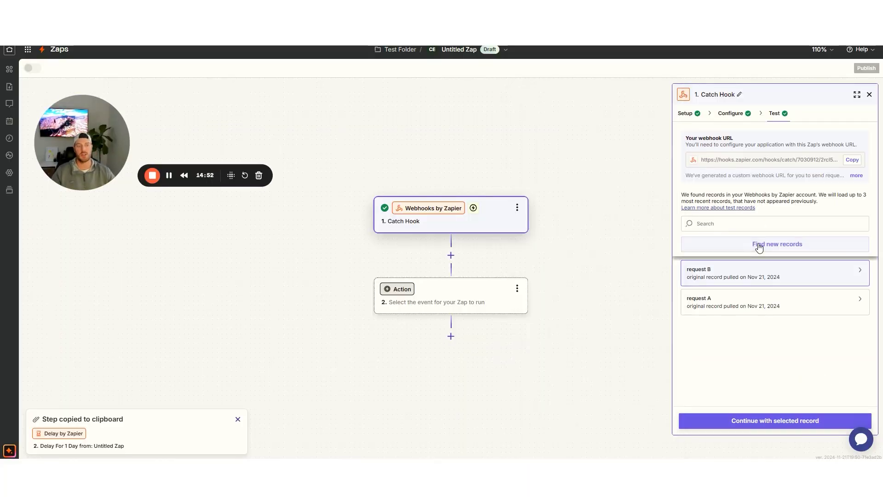
left_click(759, 244)
left_click(758, 245)
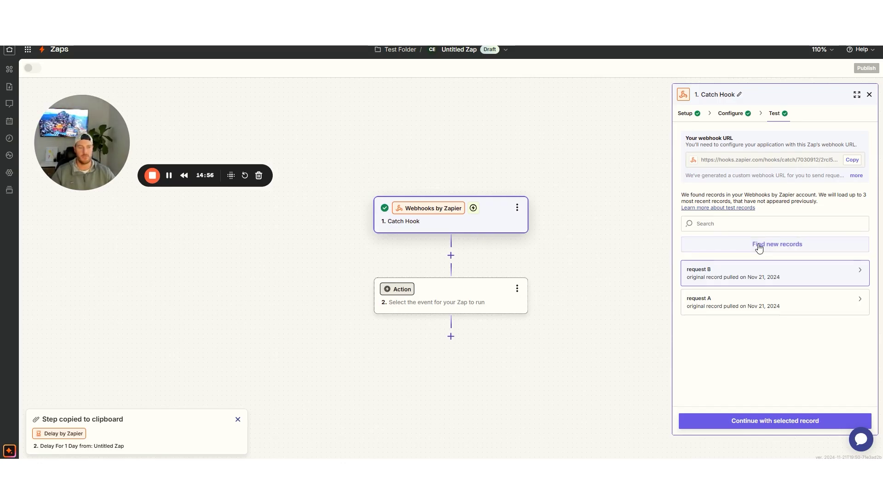
left_click(758, 246)
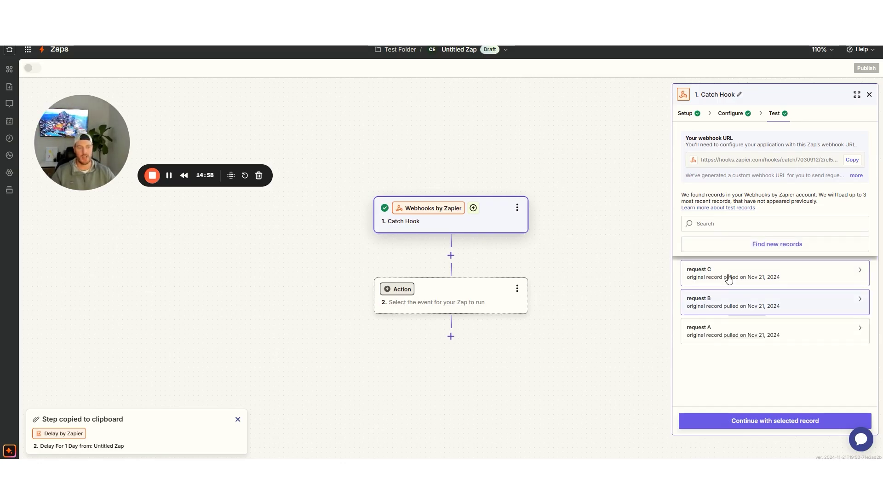
left_click(729, 280)
left_click_drag(543, 97, 581, 101)
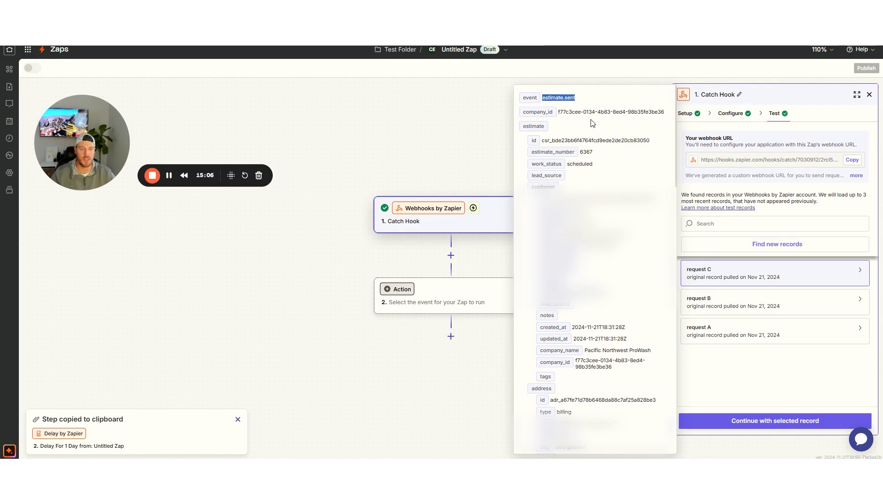
scroll(593, 160, "down", 1)
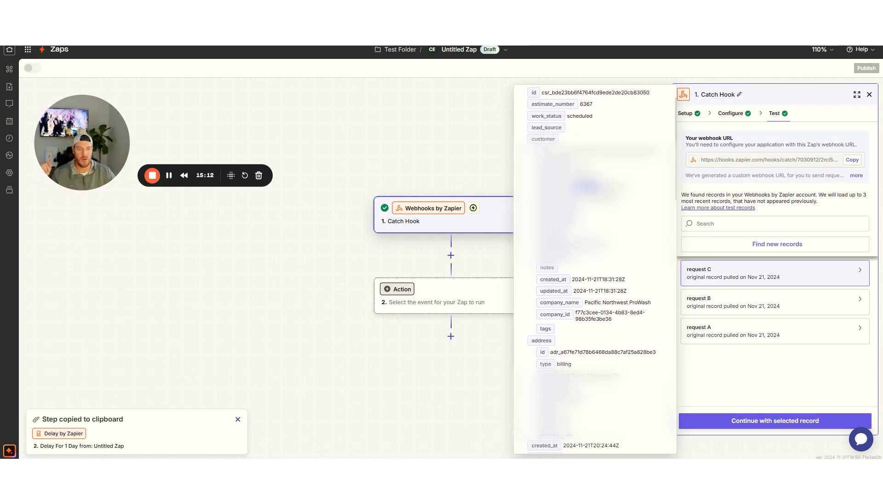
scroll(598, 248, "down", 2)
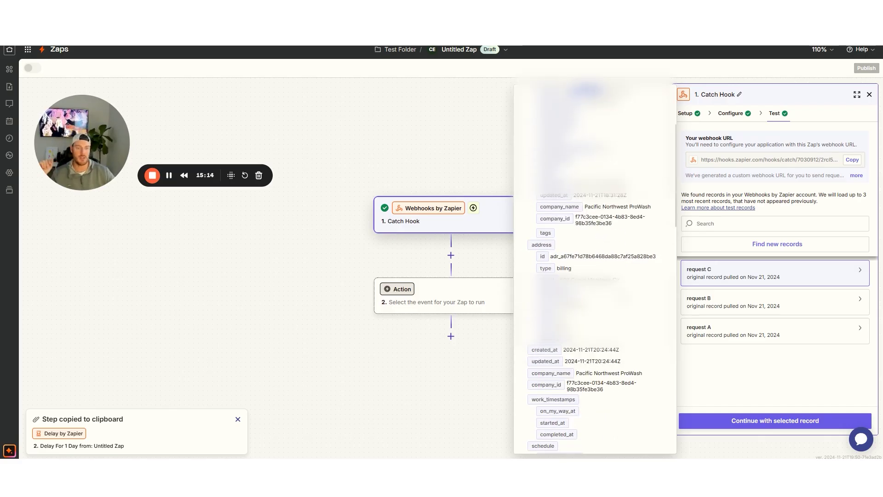
scroll(622, 294, "down", 1)
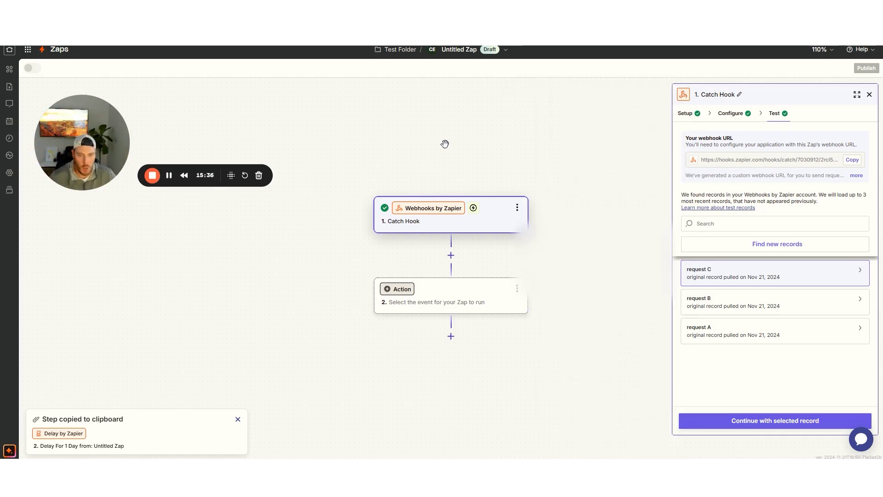
Add a Filter step continuing only when Event exactly matches estimate.sent
left_click(451, 256)
type("fil")
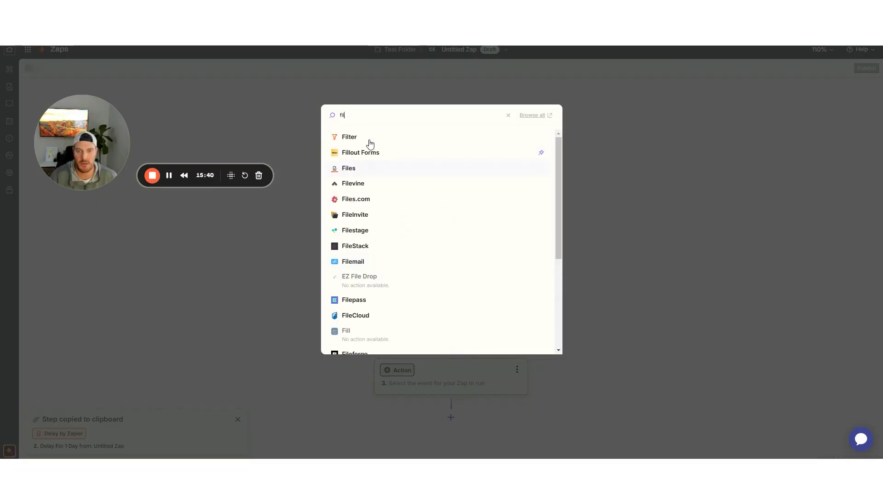
left_click(355, 135)
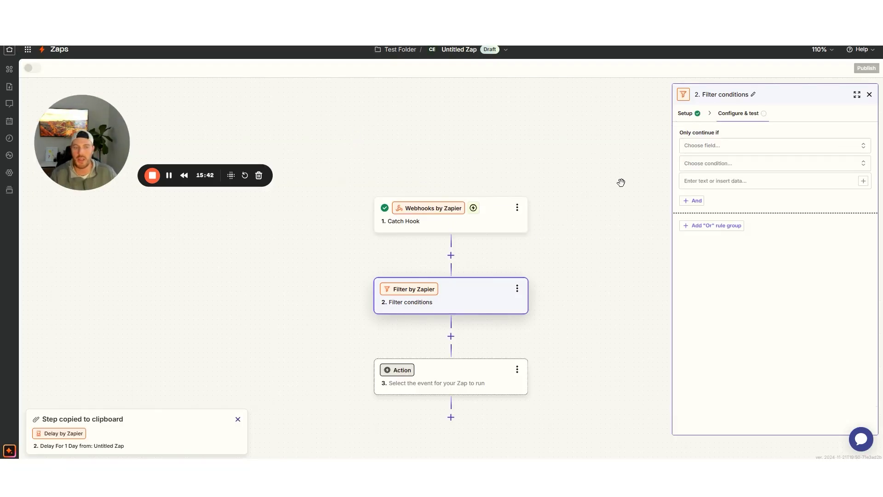
left_click(694, 146)
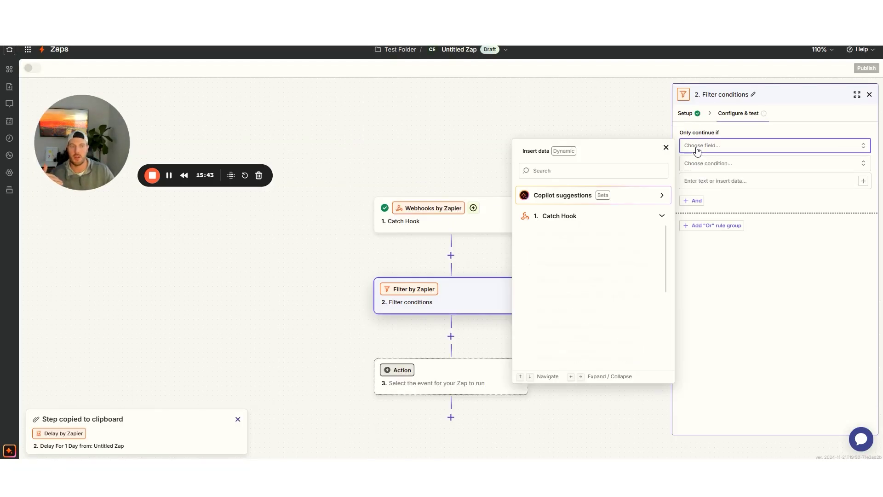
left_click(560, 171)
type("even")
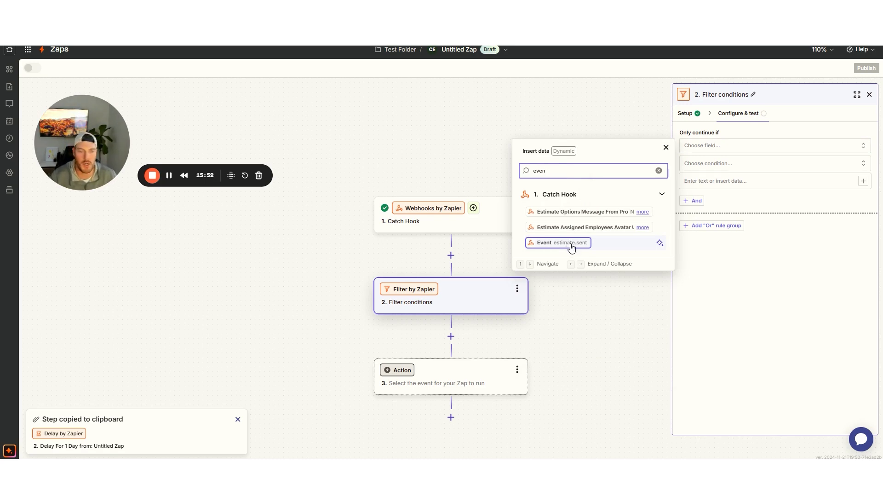
left_click(571, 244)
left_click(707, 169)
left_click(713, 225)
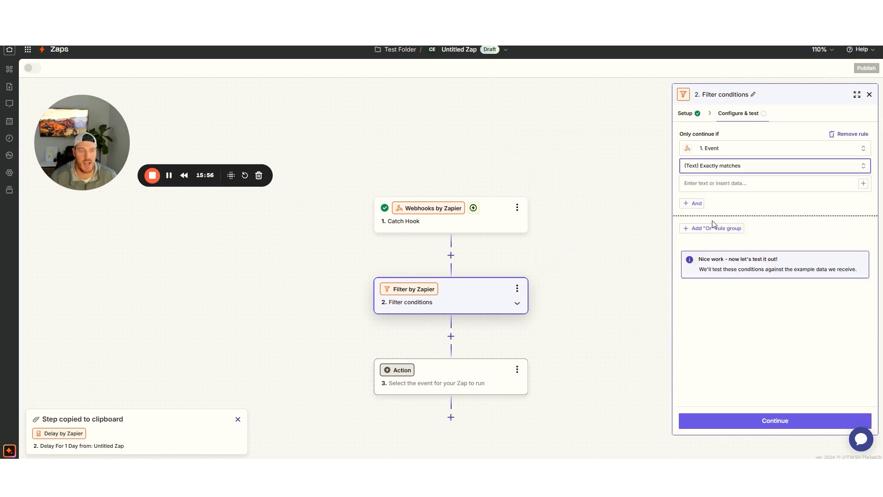
left_click(707, 184)
type("estimate.sent")
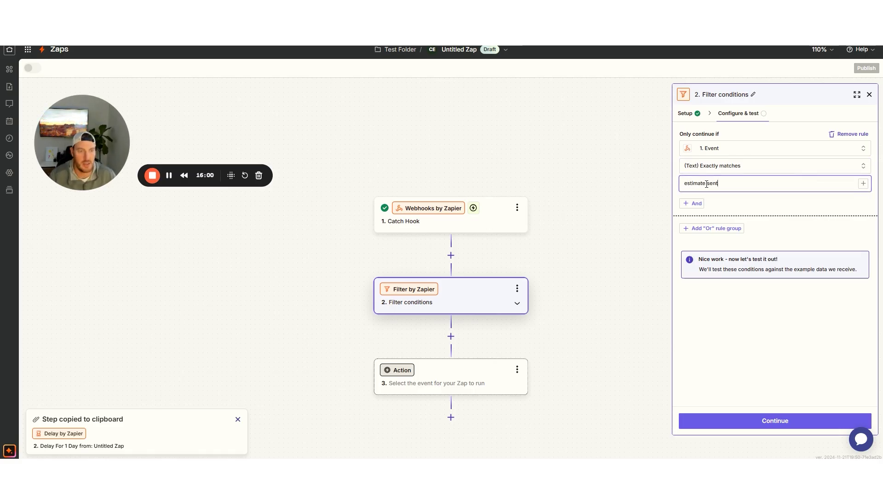
Test the filter, confirm it passes, and continue
left_click(746, 418)
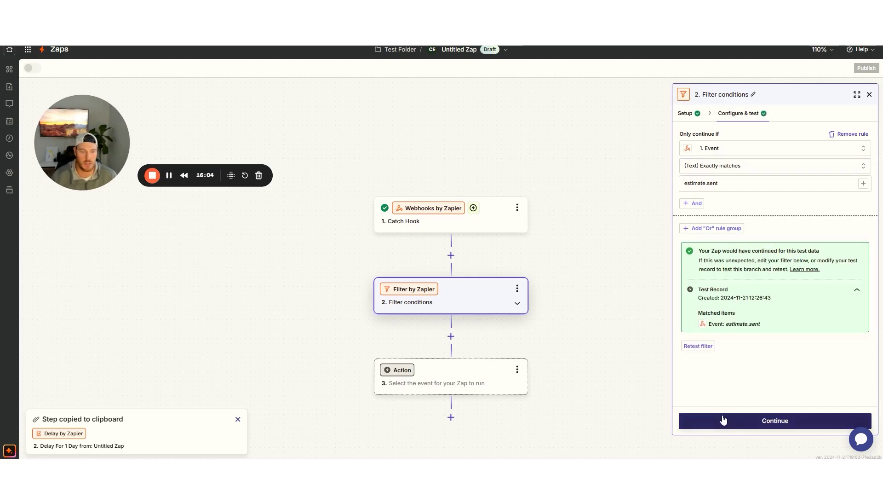
left_click_drag(695, 252, 802, 300)
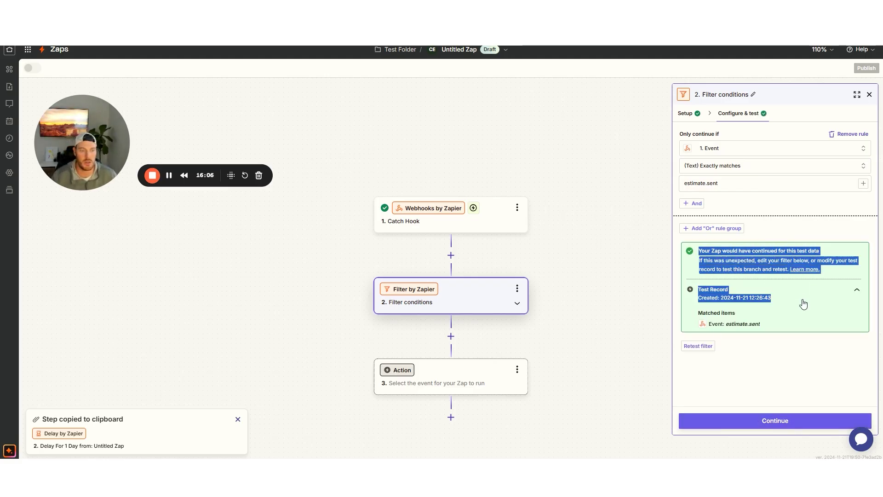
left_click(733, 420)
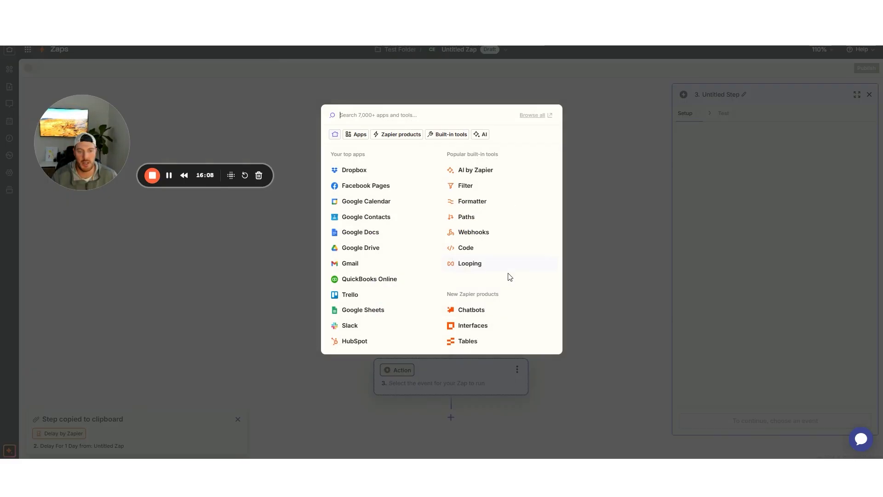
left_click(604, 205)
Rename the filter step to 'Filter estimate.sent'
left_click(516, 288)
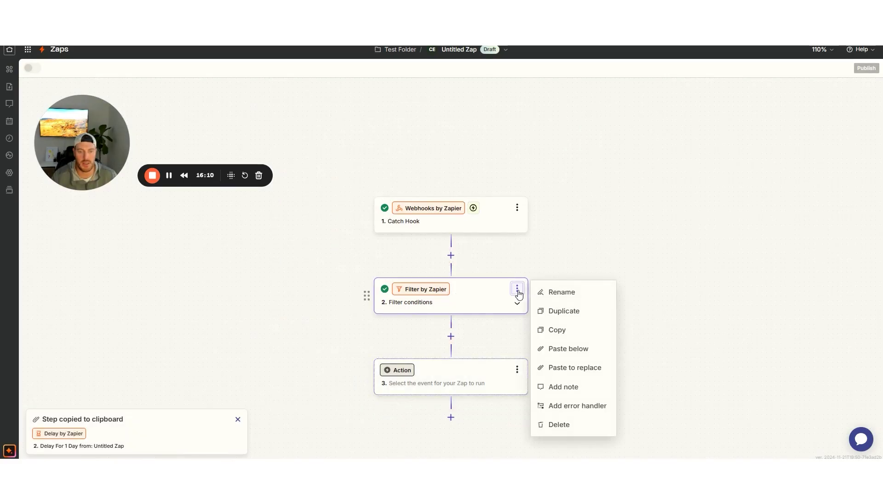
left_click(557, 293)
left_click(411, 268)
key("BackSpace")
key("BackSpace")
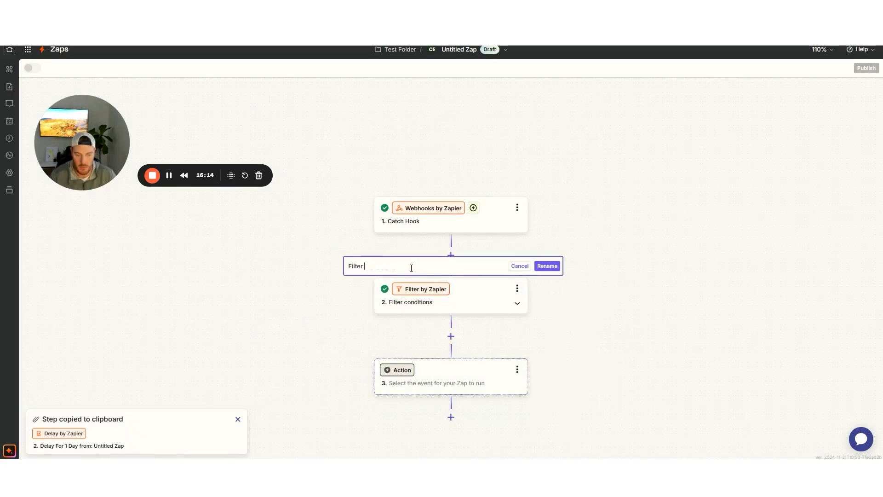
type("estimate.senmt")
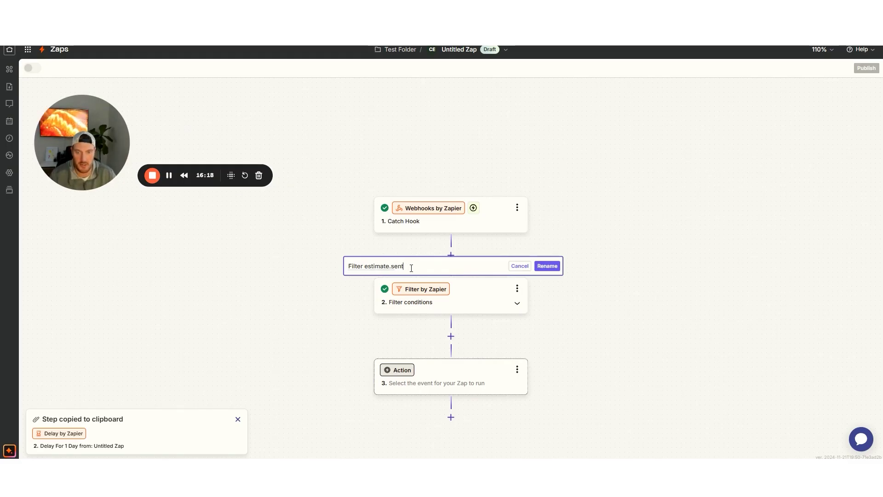
left_click(547, 265)
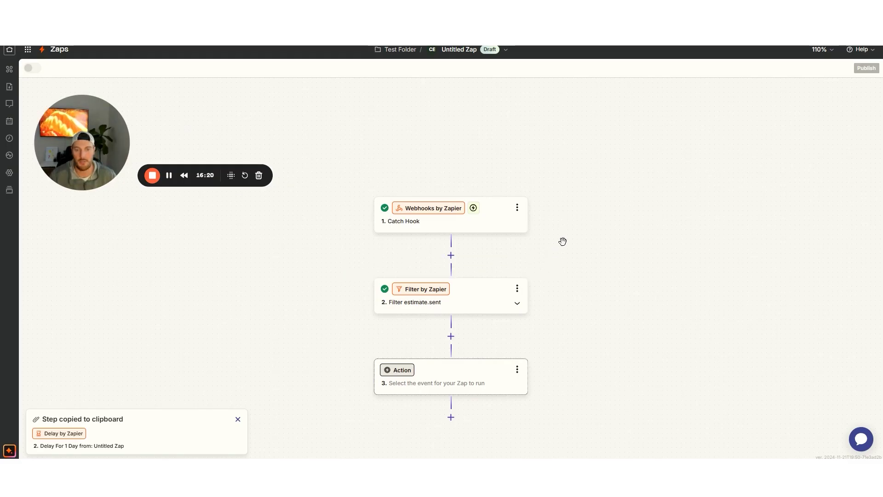
scroll(567, 246, "down", 1)
Add a Delay by Zapier step after the filter using the Delay For event
left_click(451, 288)
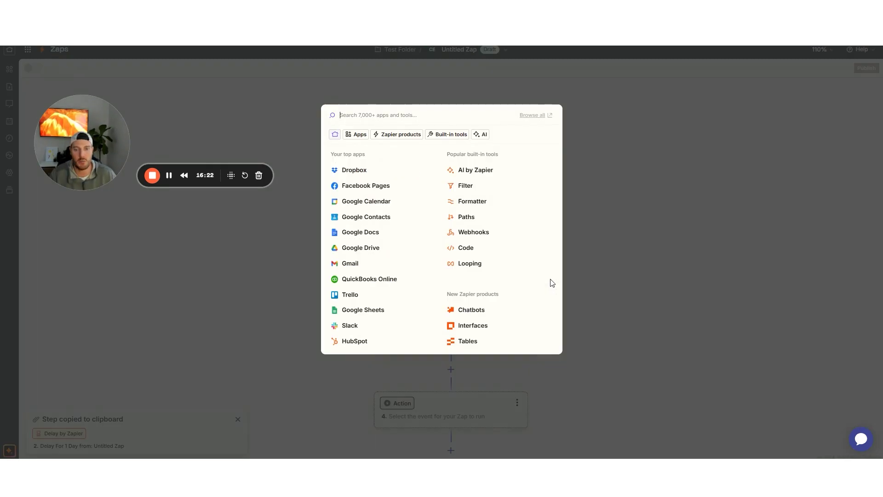
type("delay")
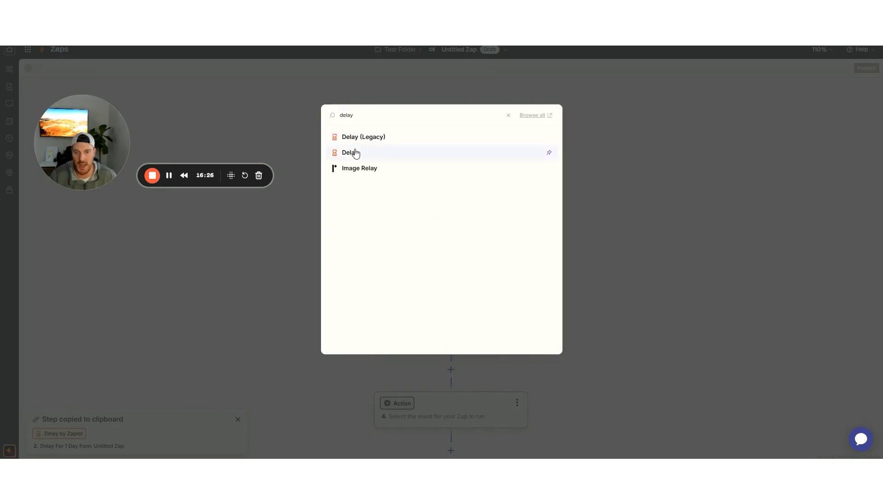
left_click(356, 152)
left_click(715, 188)
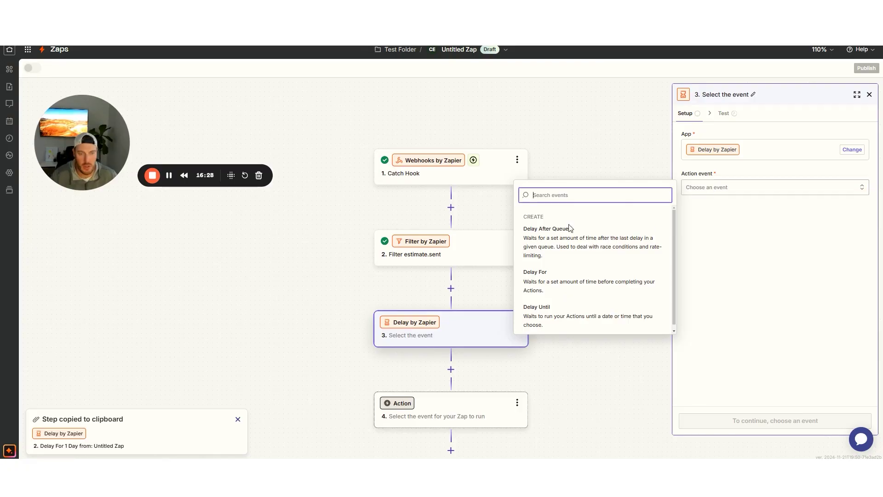
scroll(574, 266, "down", 1)
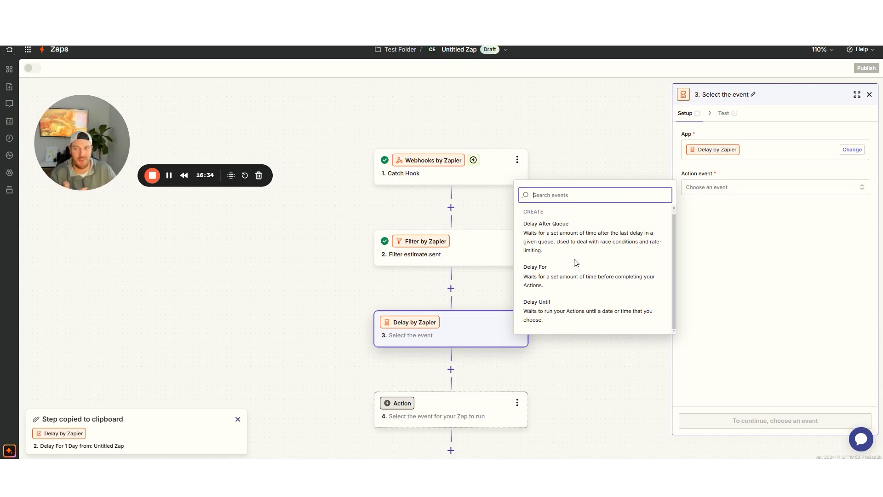
left_click(543, 276)
left_click(770, 421)
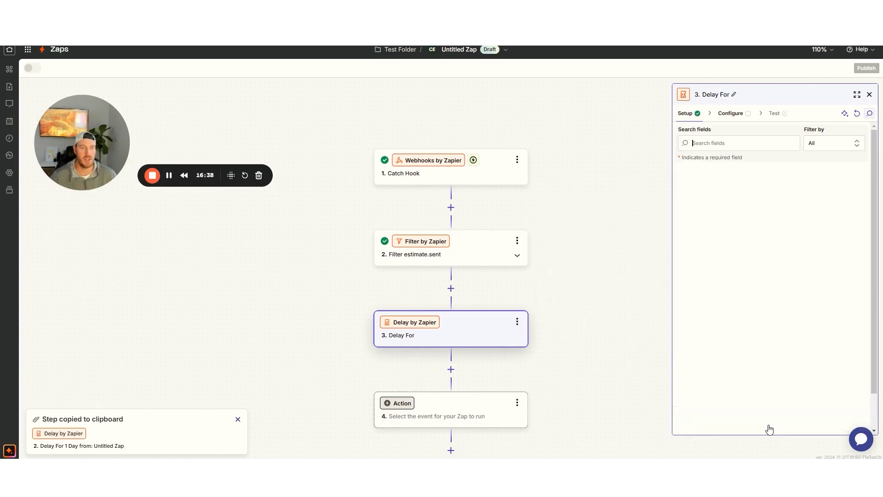
Set the delay to 1 days and continue
left_click(711, 187)
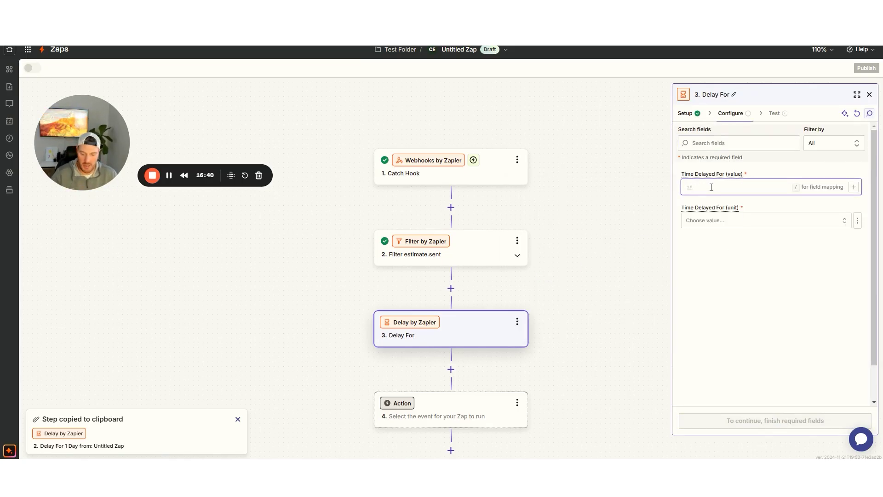
type("1")
left_click(718, 221)
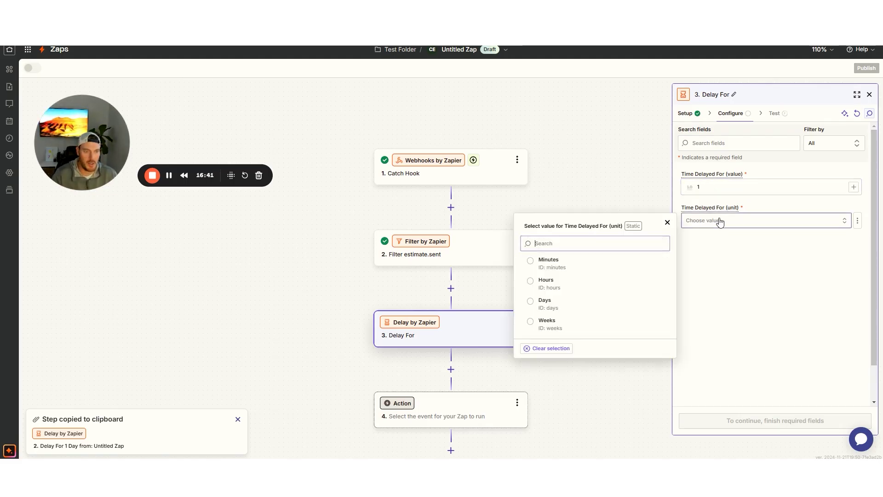
left_click(546, 302)
left_click(751, 419)
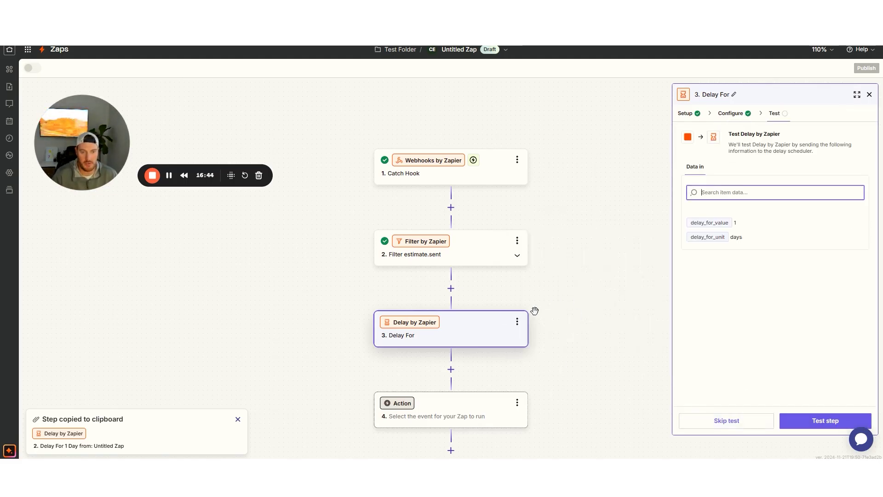
Rename the delay step to 'Delay For 1 Day'
left_click(517, 322)
left_click(551, 325)
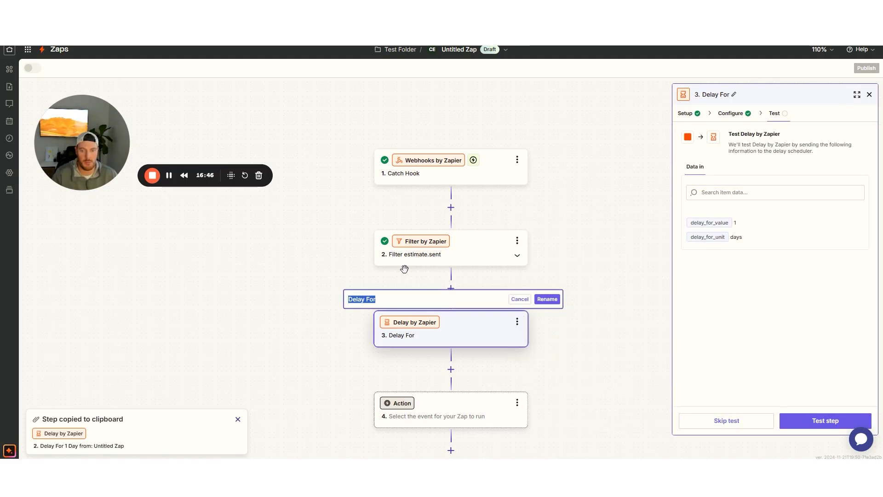
key("End")
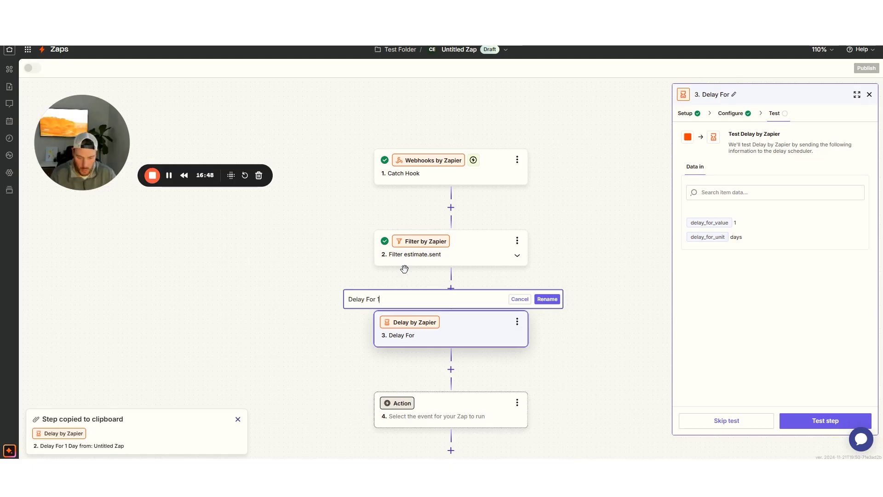
left_click(586, 318)
left_click(554, 302)
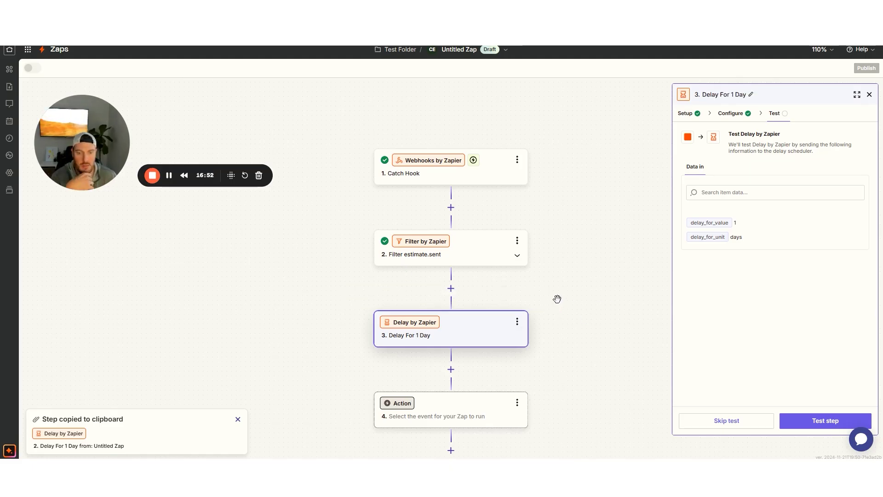
scroll(557, 301, "down", 3)
left_click(465, 339)
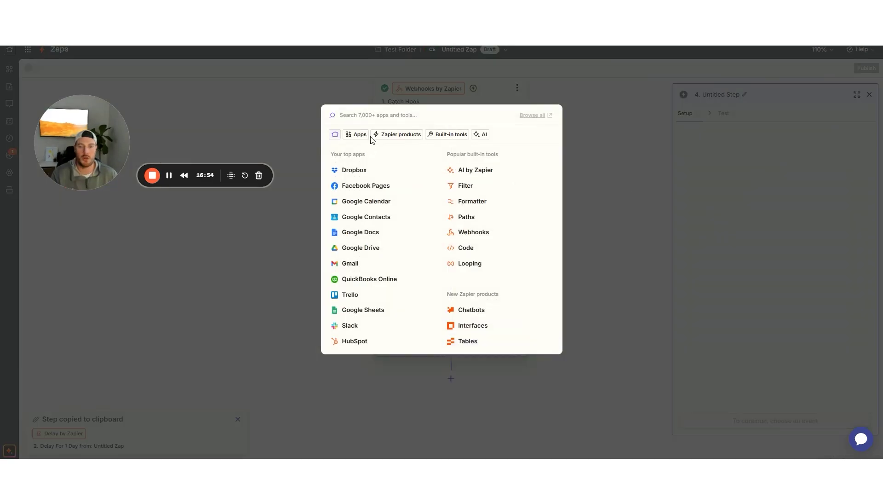
Make step 4 a Gmail action connected to the first listed Gmail account
type("gmail")
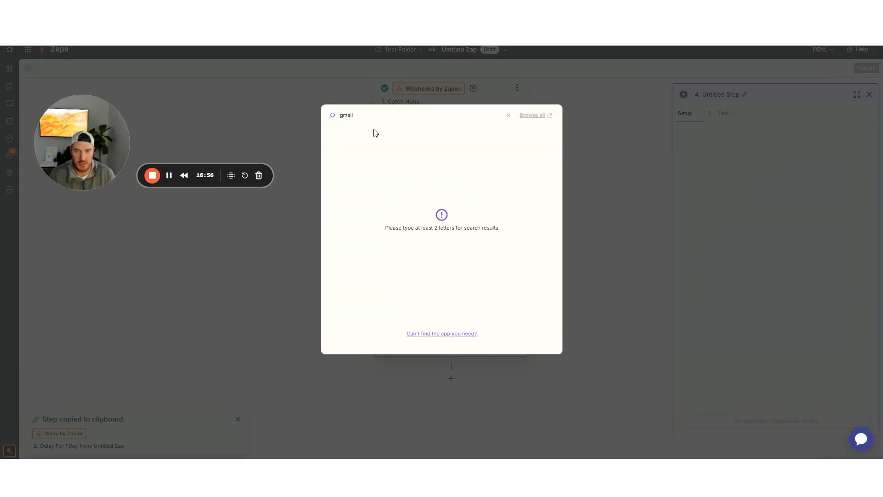
left_click(351, 137)
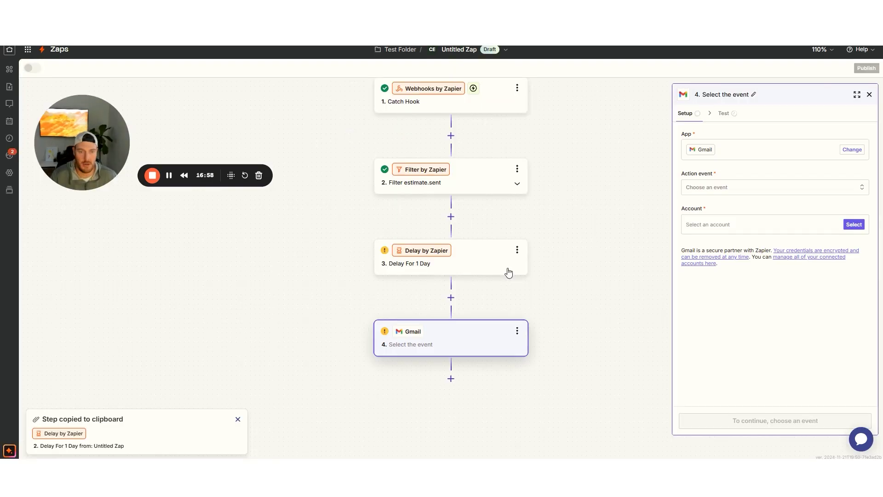
left_click(854, 225)
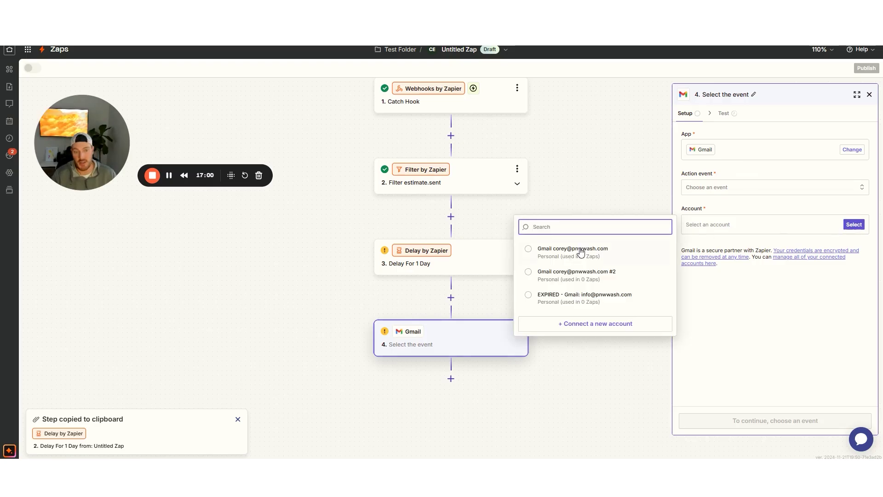
left_click(567, 253)
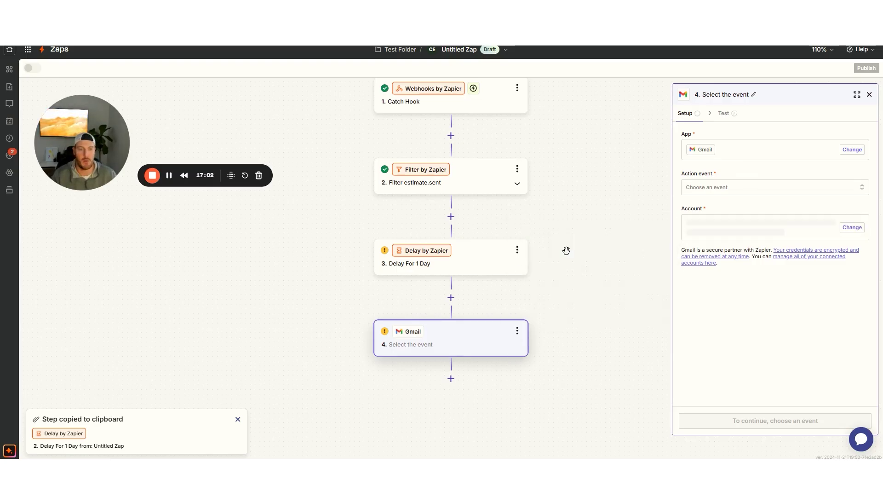
left_click(715, 187)
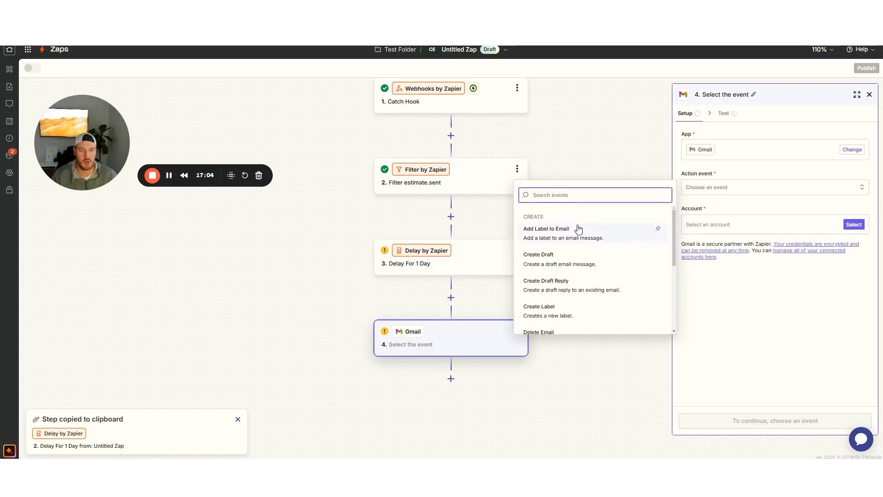
scroll(579, 244, "down", 2)
Choose Gmail's Send Email event and map To to the Estimate Customer Email field
left_click(545, 272)
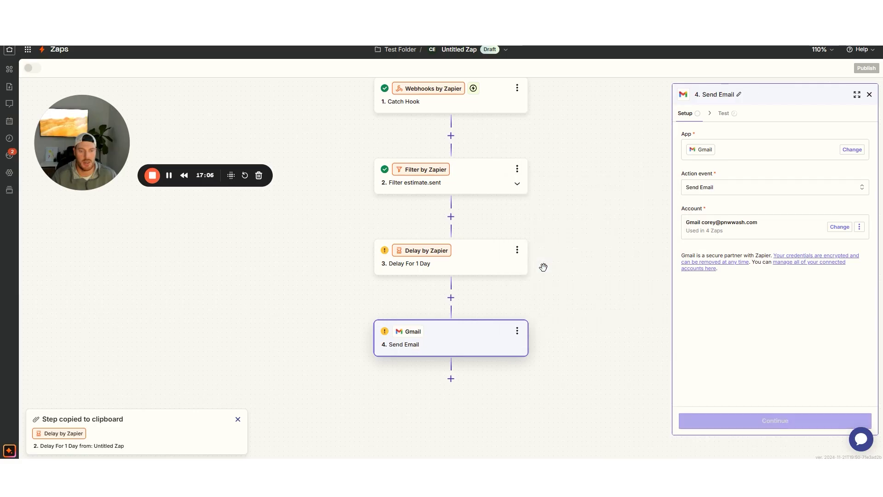
left_click(769, 420)
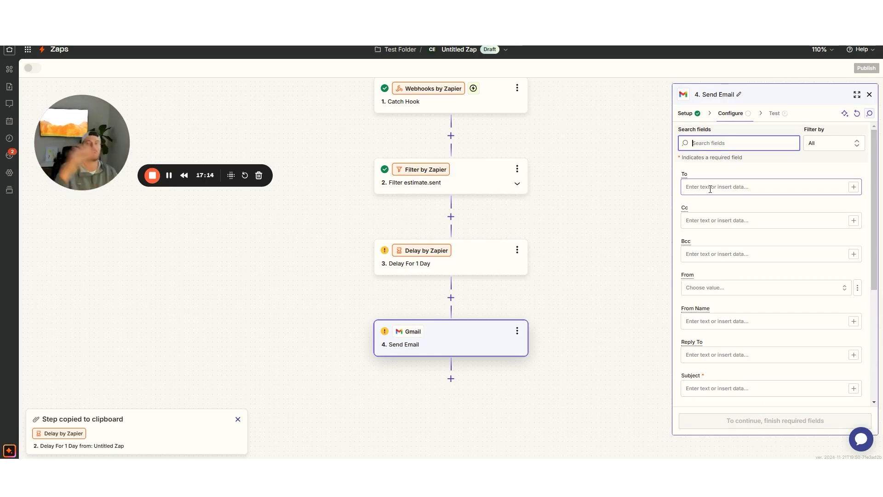
left_click(854, 187)
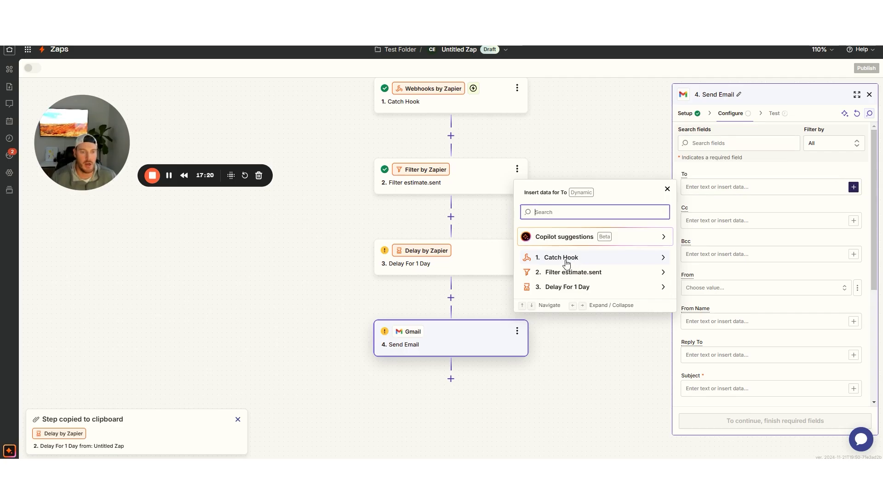
left_click(569, 262)
left_click(558, 211)
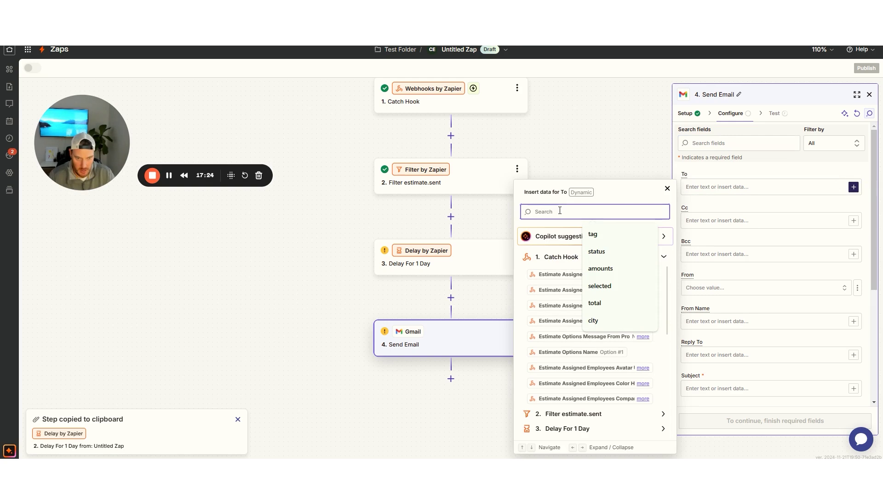
type("customer")
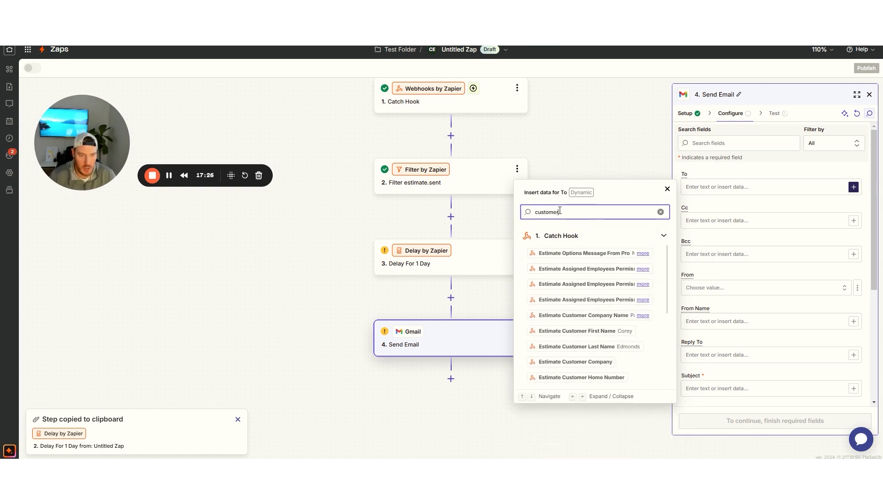
scroll(578, 280, "down", 3)
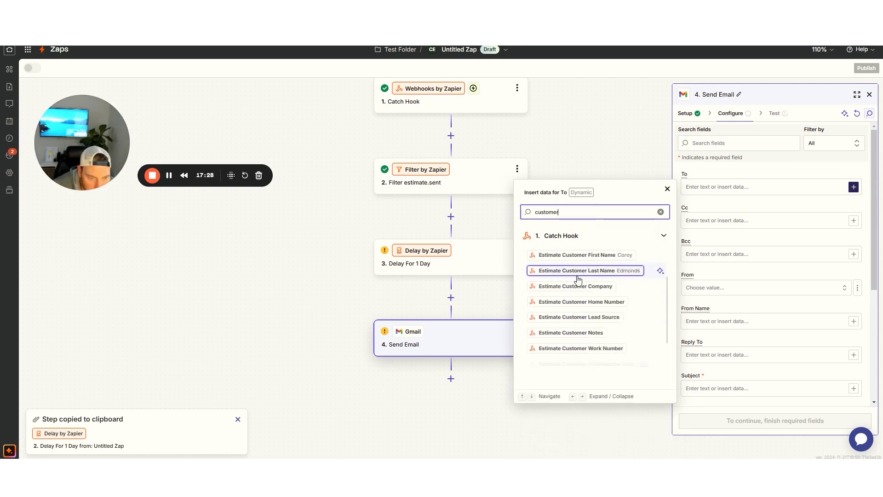
scroll(578, 280, "down", 1)
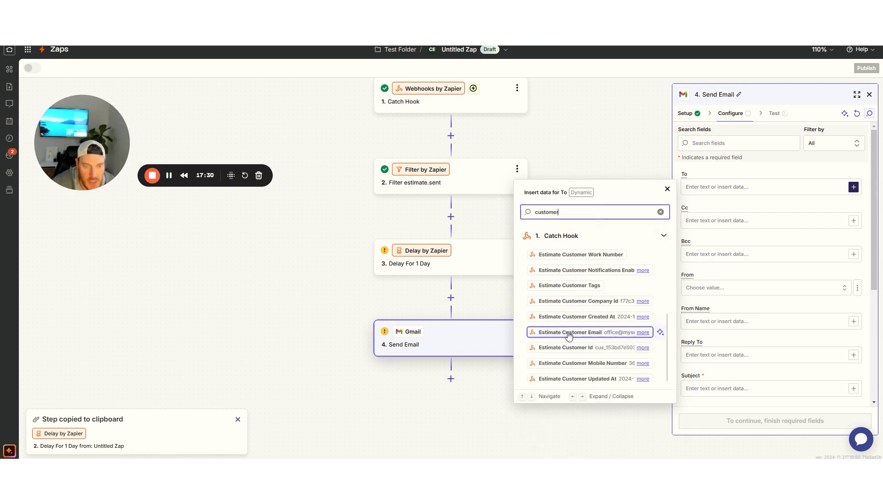
left_click(575, 332)
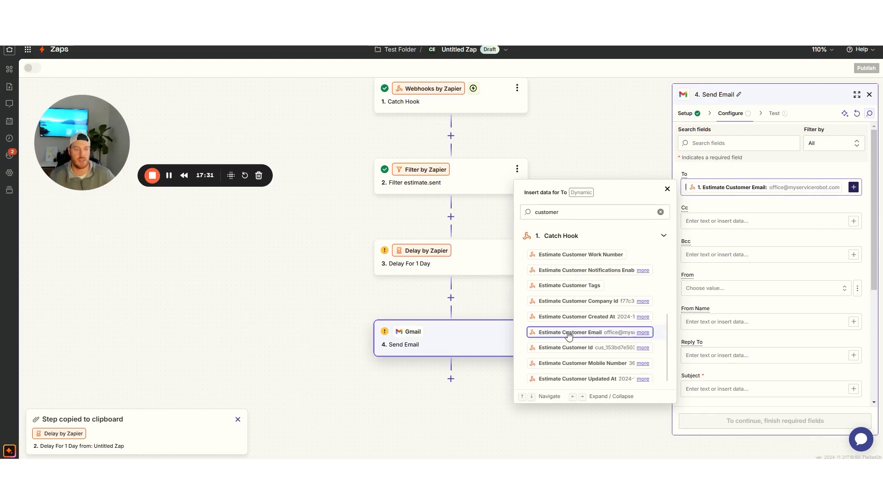
left_click(770, 205)
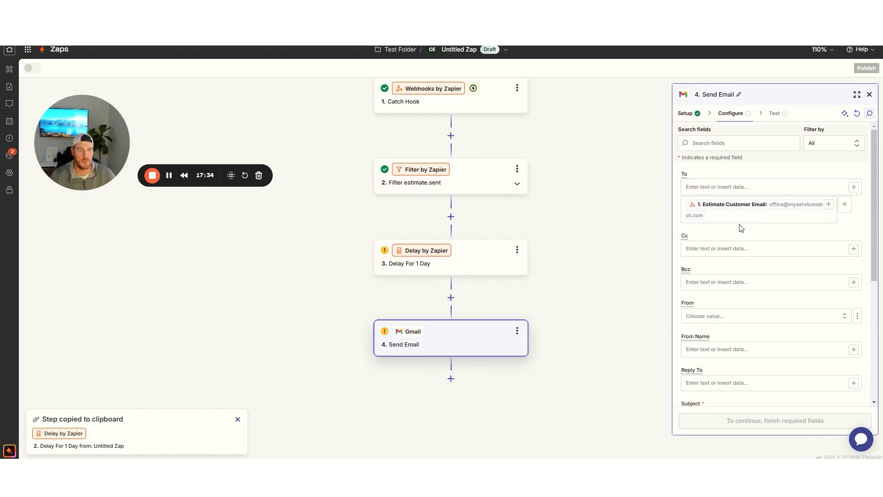
Set the email's From address to the connected Gmail account
left_click(762, 320)
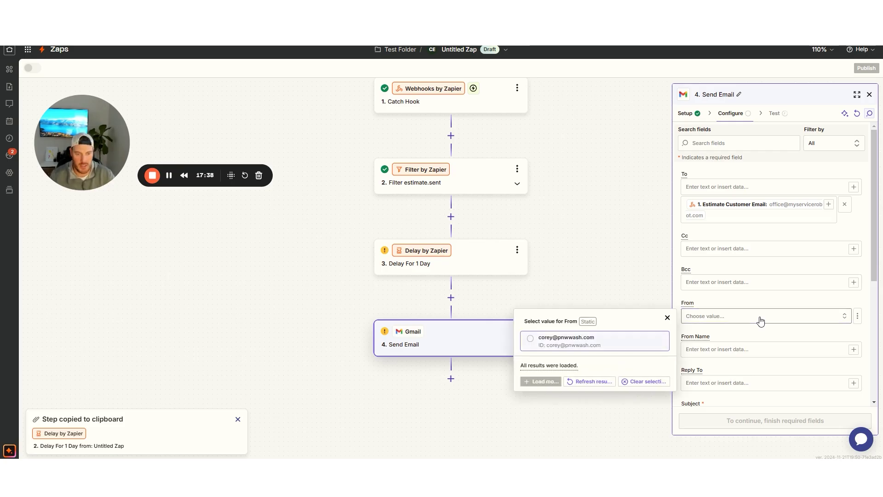
left_click(615, 340)
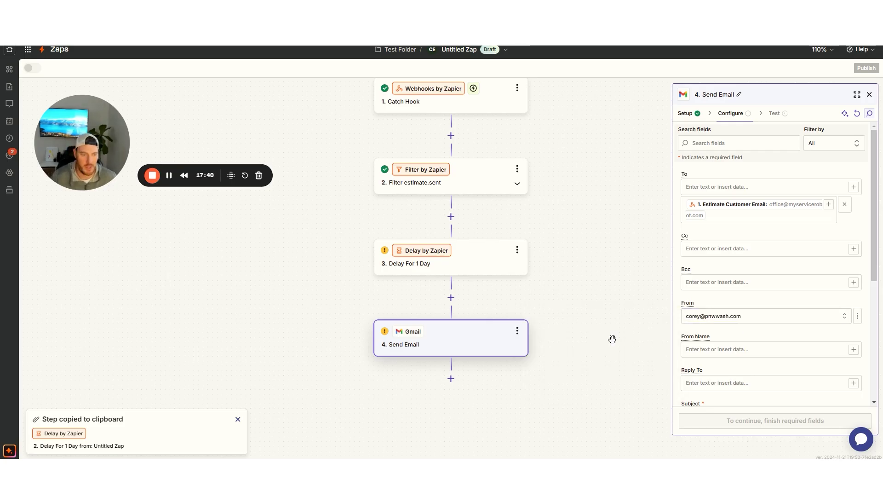
scroll(745, 289, "down", 2)
left_click(703, 259)
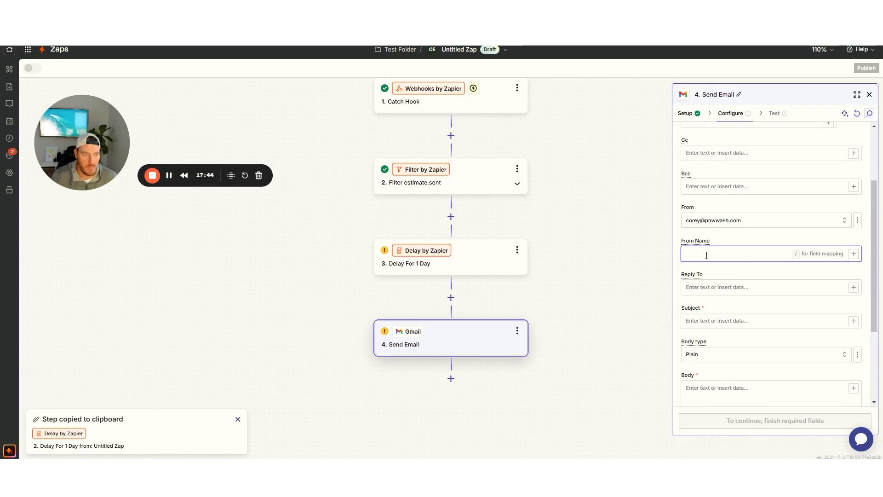
left_click(854, 254)
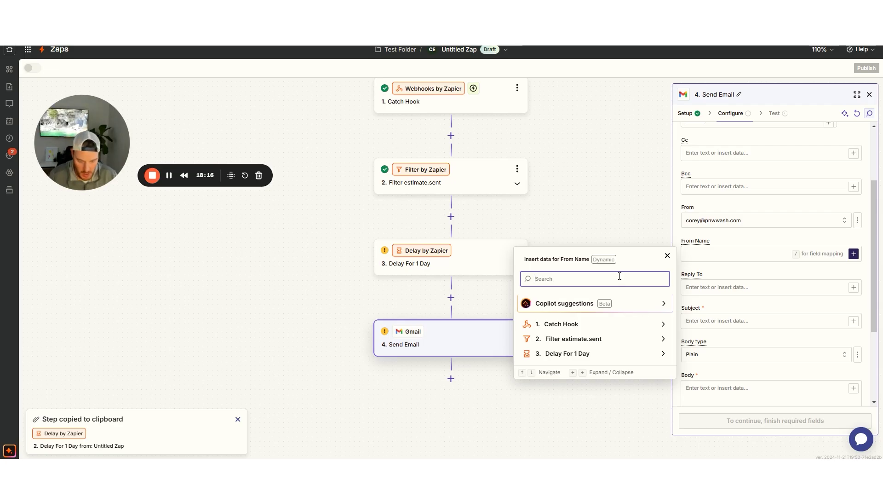
type("empl")
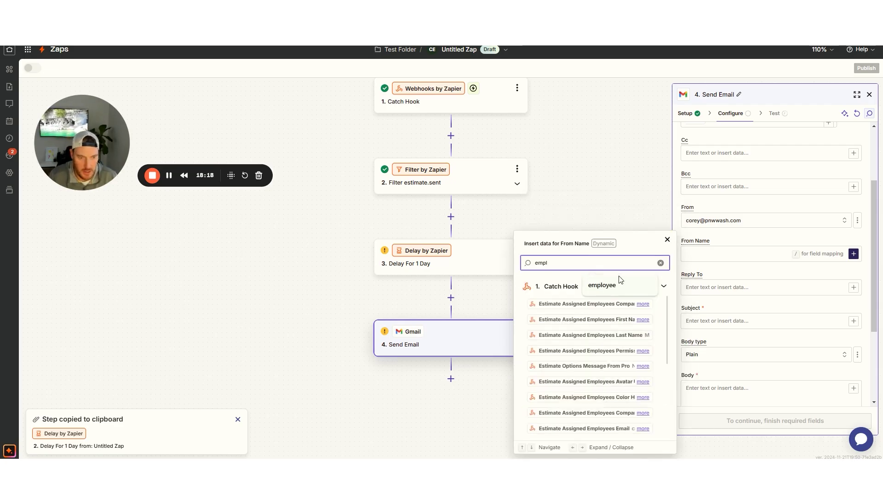
left_click(579, 307)
left_click(579, 307)
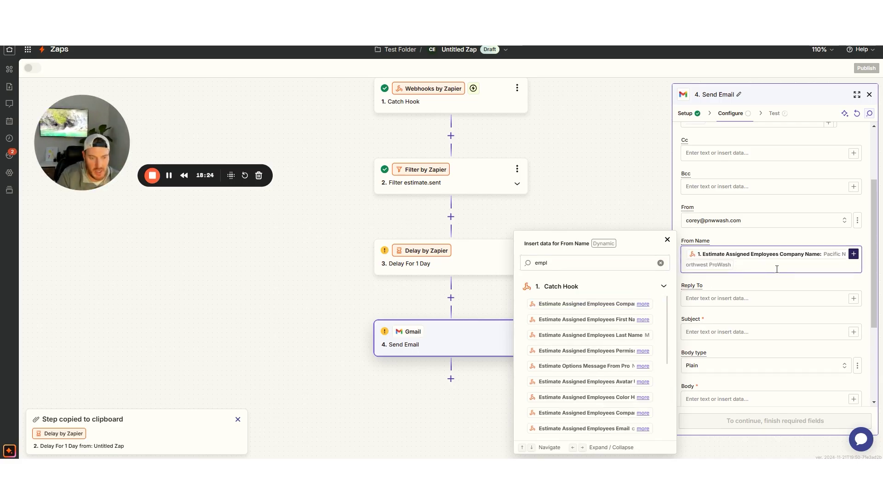
key("BackSpace")
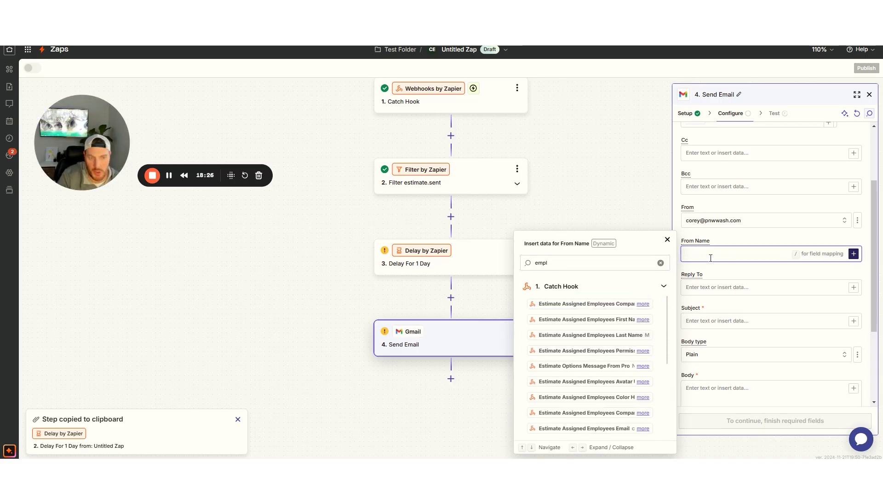
scroll(598, 349, "down", 3)
scroll(598, 351, "down", 5)
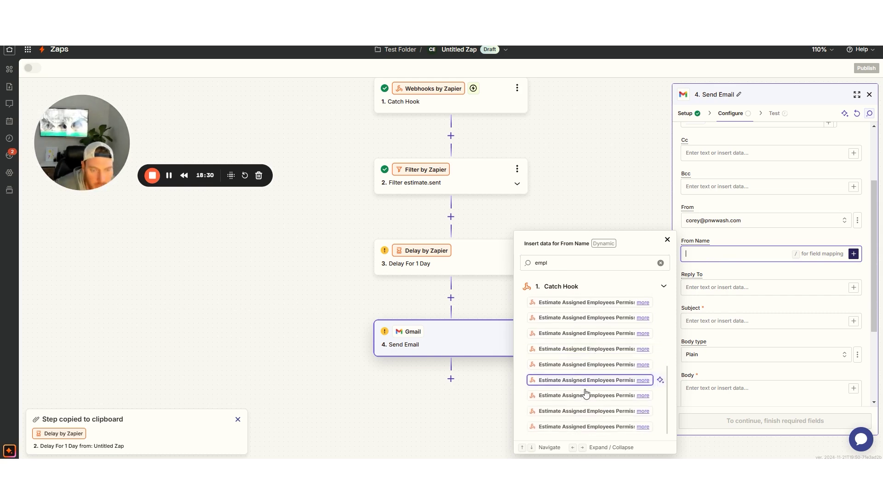
scroll(591, 378, "down", 10)
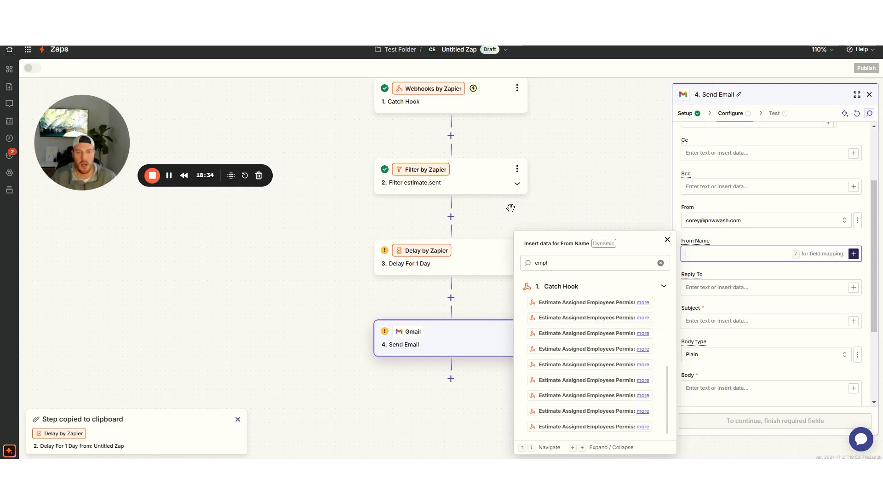
scroll(510, 208, "up", 3)
left_click(444, 181)
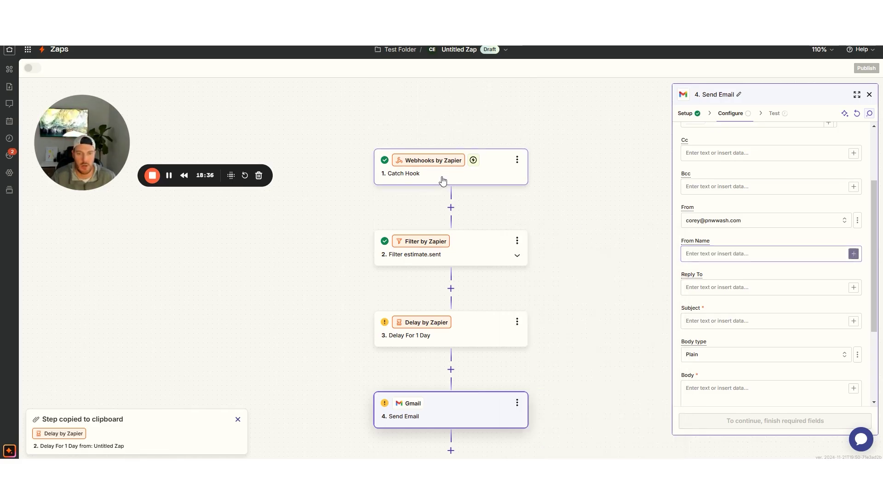
Copy the assigned_employees key from Catch Hook's request C, then return to Send Email
left_click(774, 115)
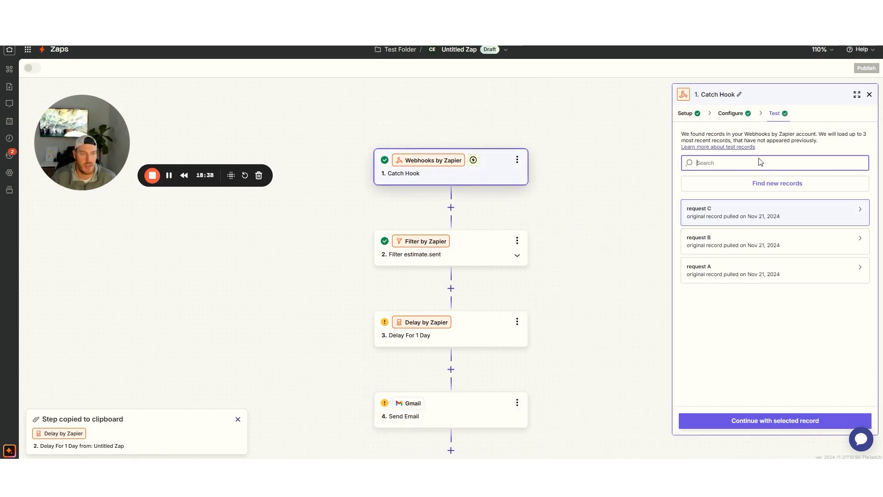
mouse_move(721, 275)
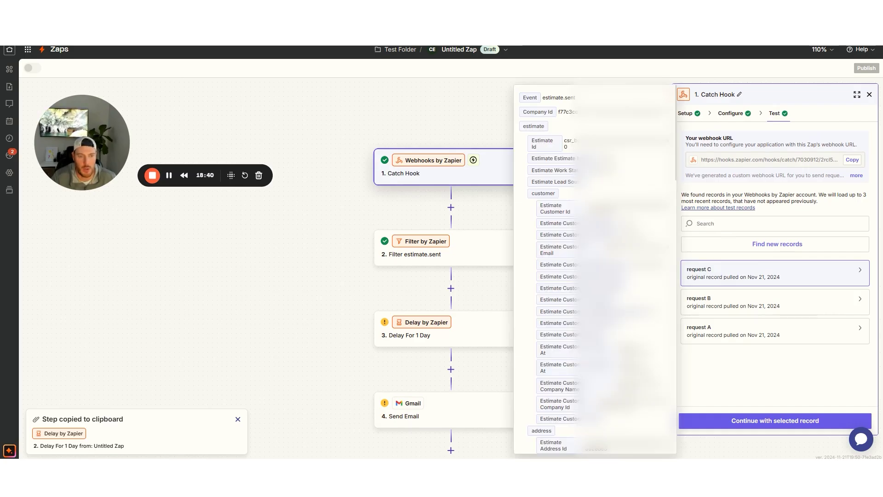
scroll(595, 269, "down", 10)
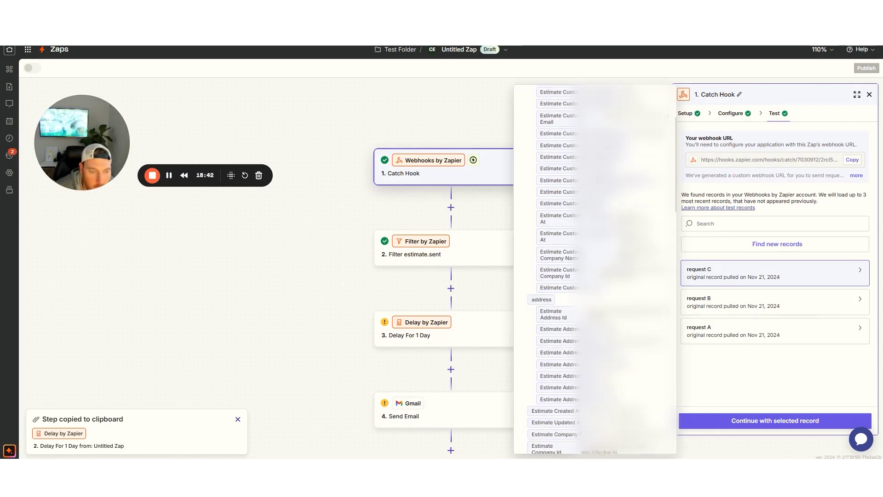
scroll(552, 258, "down", 4)
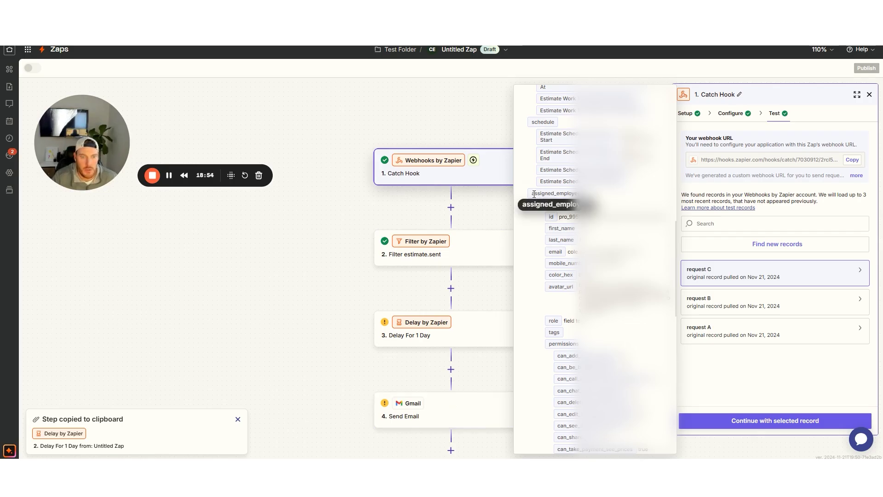
double_click(553, 193)
right_click(556, 194)
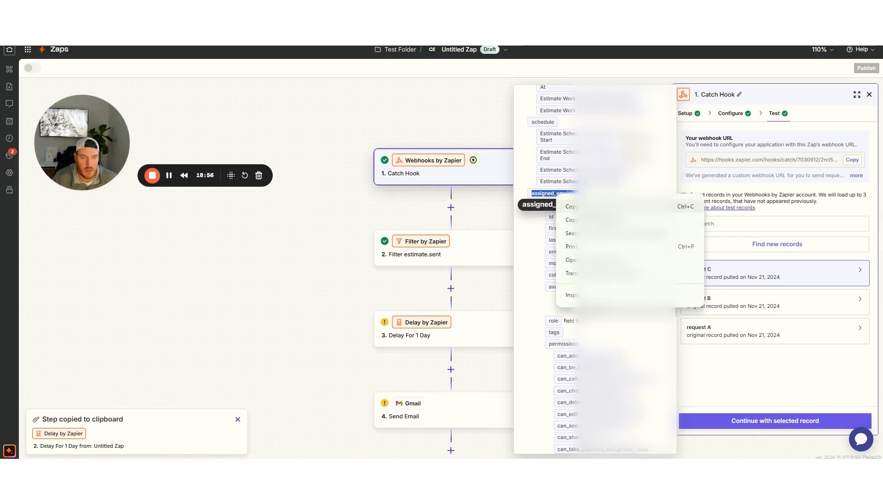
left_click(572, 206)
left_click(462, 408)
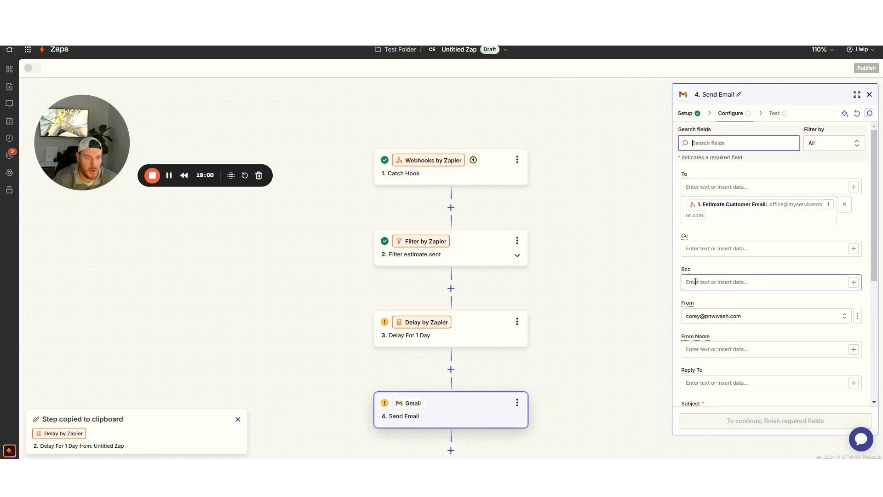
Map From Name to the Assigned Employees First Name and Last Name from Catch Hook
left_click(714, 349)
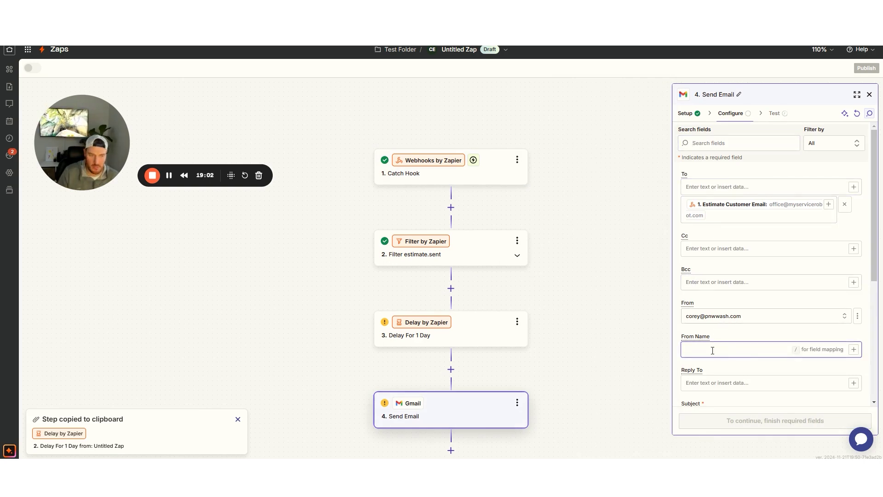
left_click(854, 349)
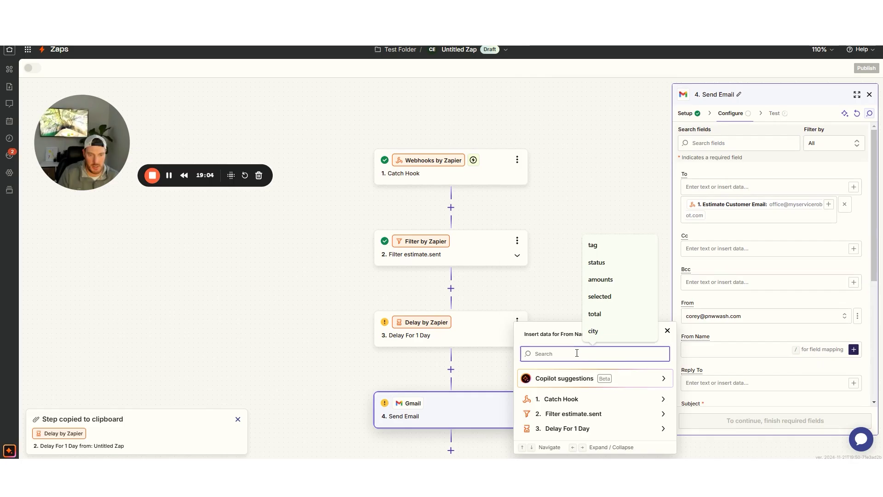
key("ctrl+v")
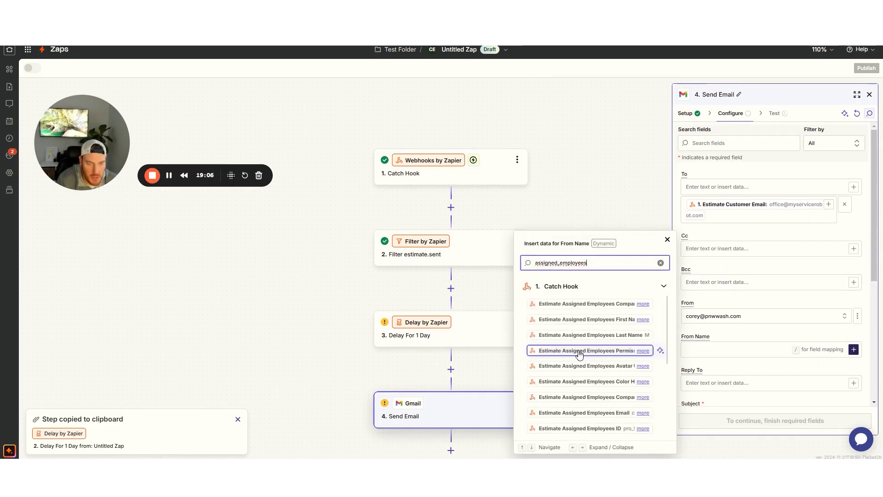
left_click(578, 320)
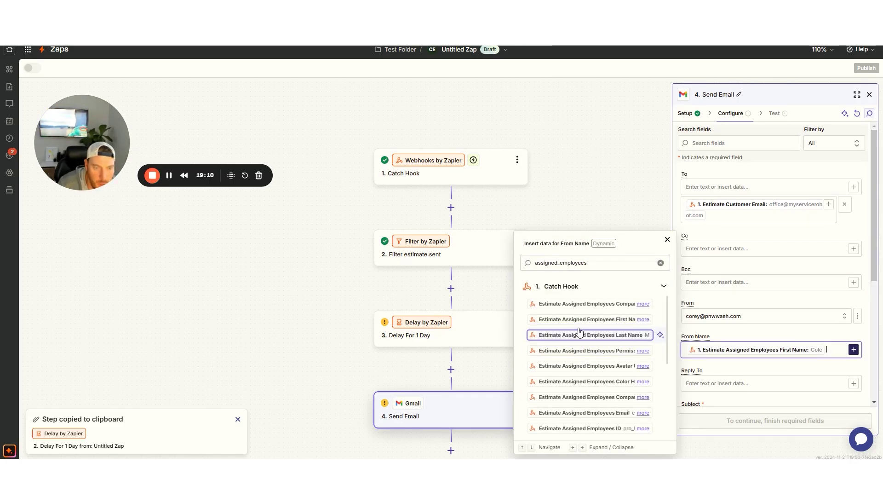
left_click(578, 335)
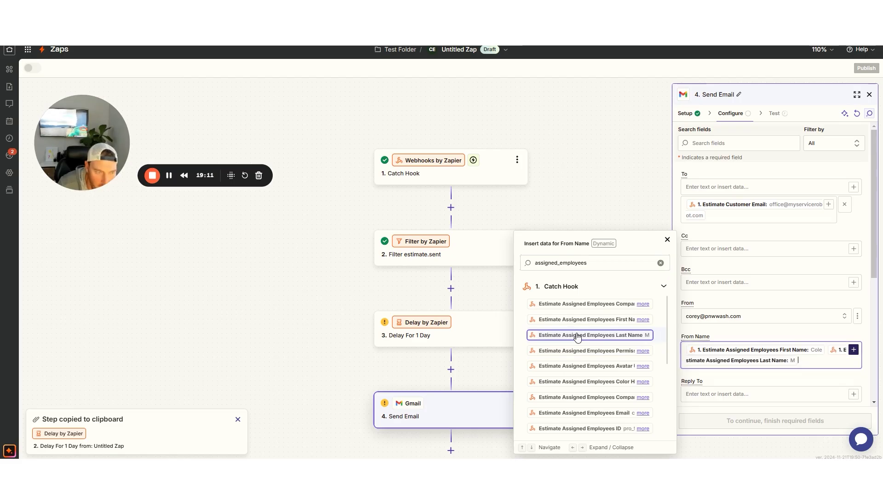
left_click(760, 333)
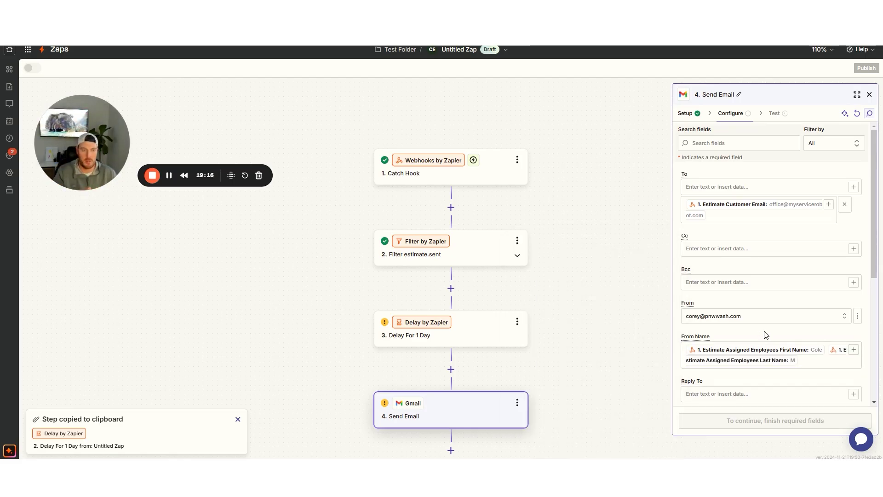
scroll(765, 334, "down", 1)
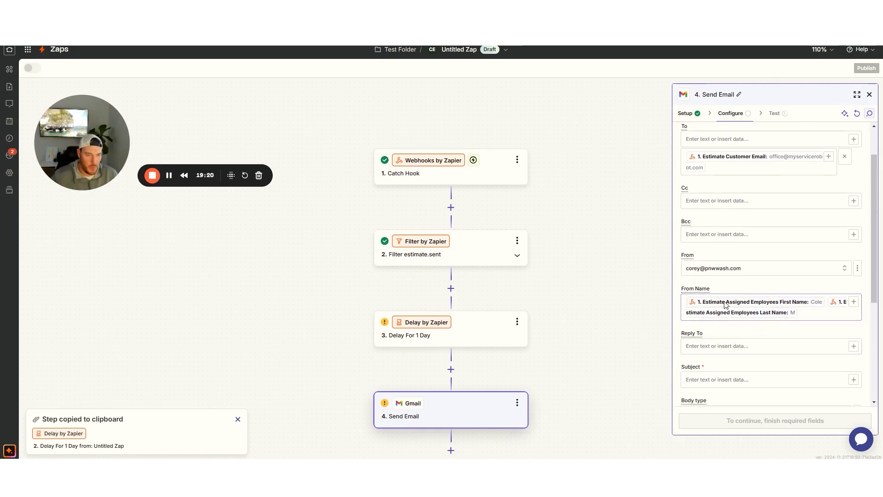
scroll(727, 307, "down", 1)
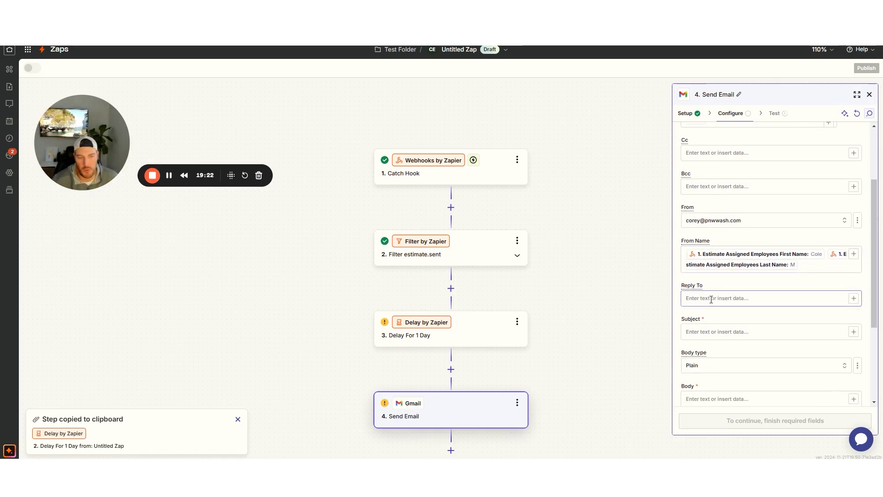
left_click(745, 332)
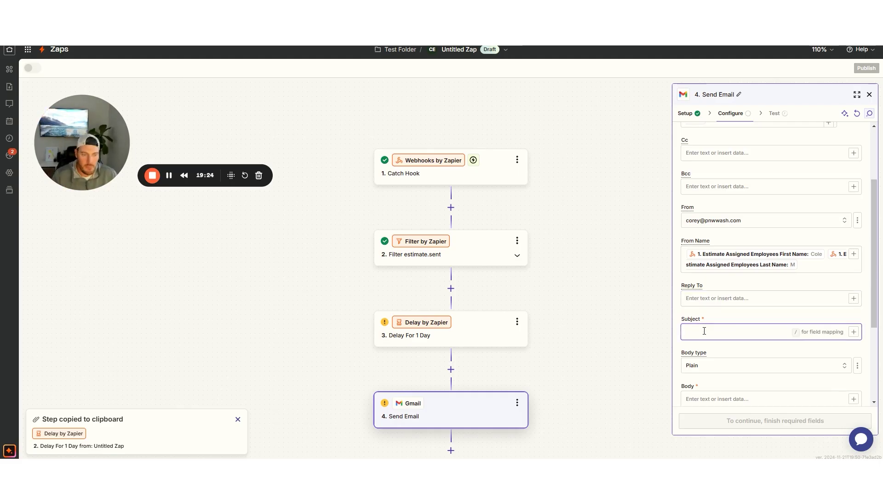
Map the customer's first name into the Subject, followed by 'thanks so much for your time'
left_click(853, 332)
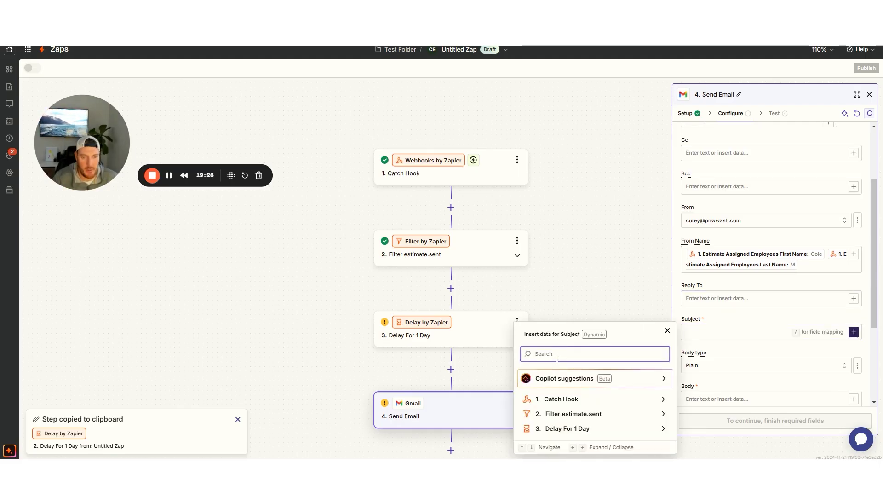
type("custom")
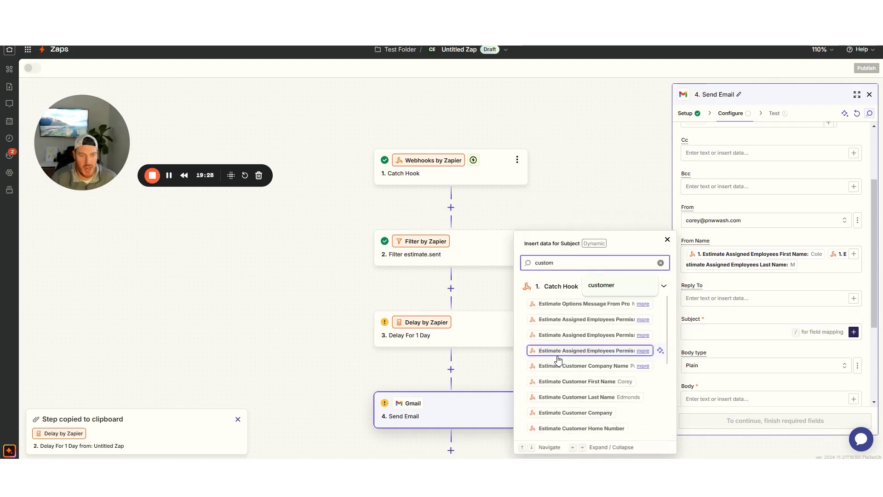
left_click(577, 382)
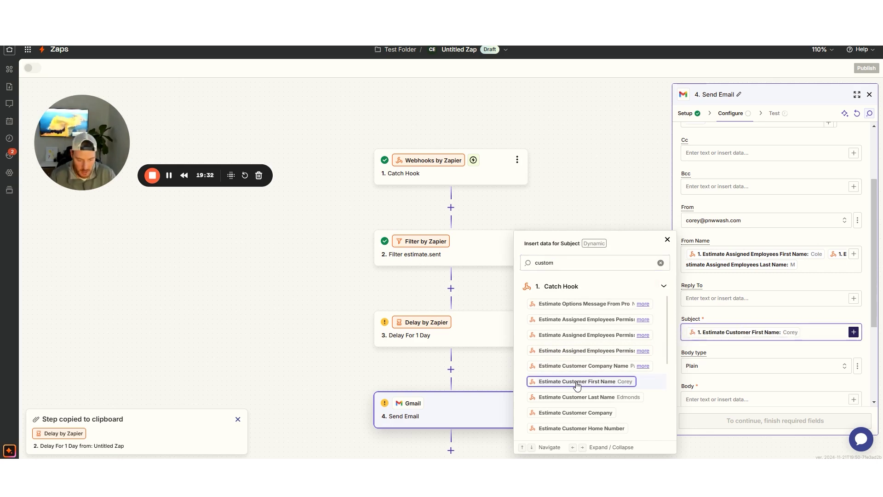
type("thanks so much")
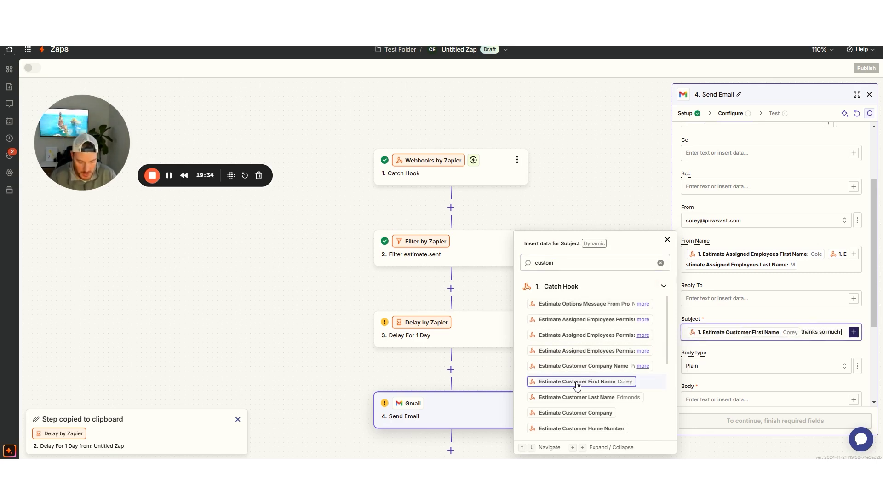
type(" for your tiome")
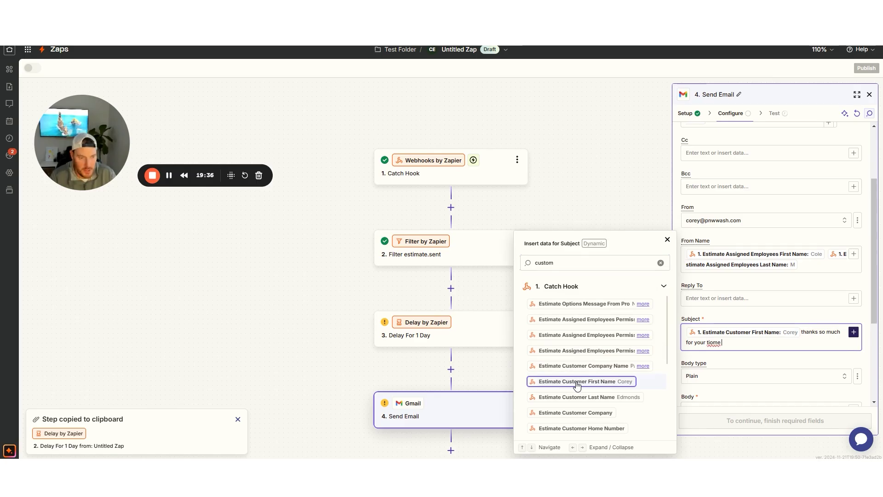
Correct the subject's typos so it ends 'time yesterday!'
key("BackSpace")
key("BackSpace")
key("BackSpace")
type("me syeterday!")
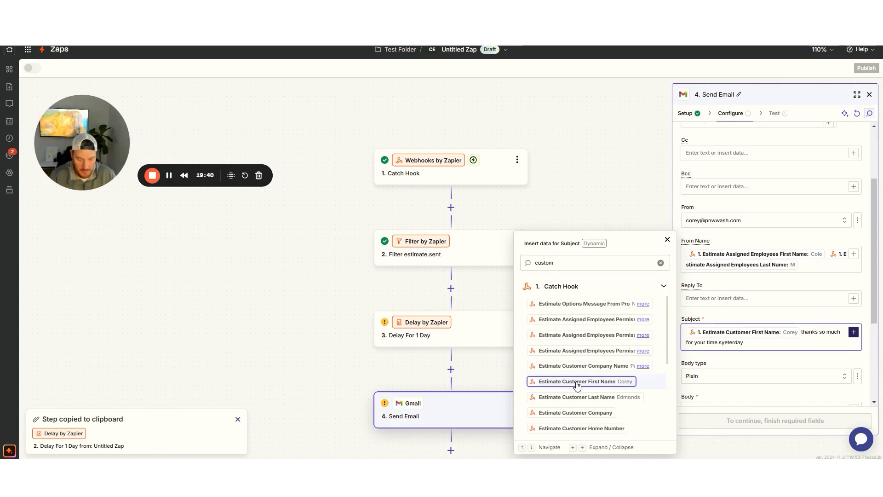
left_click(722, 343)
key("BackSpace")
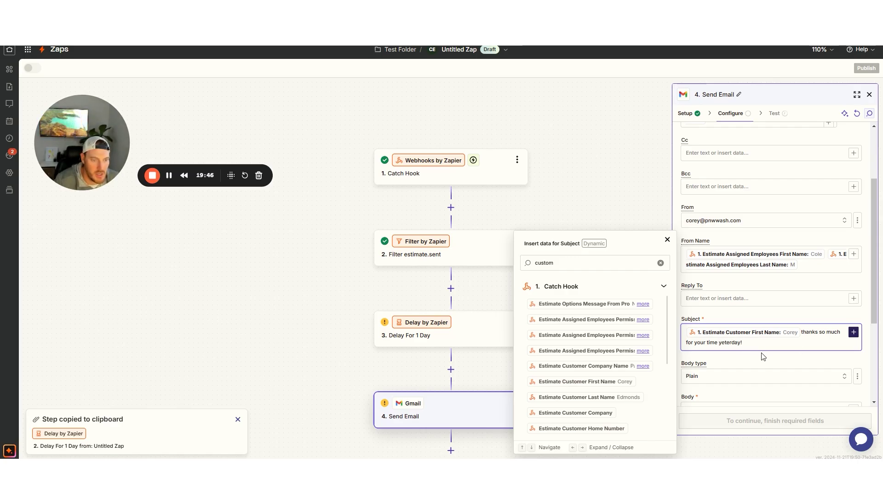
left_click(726, 343)
type("s")
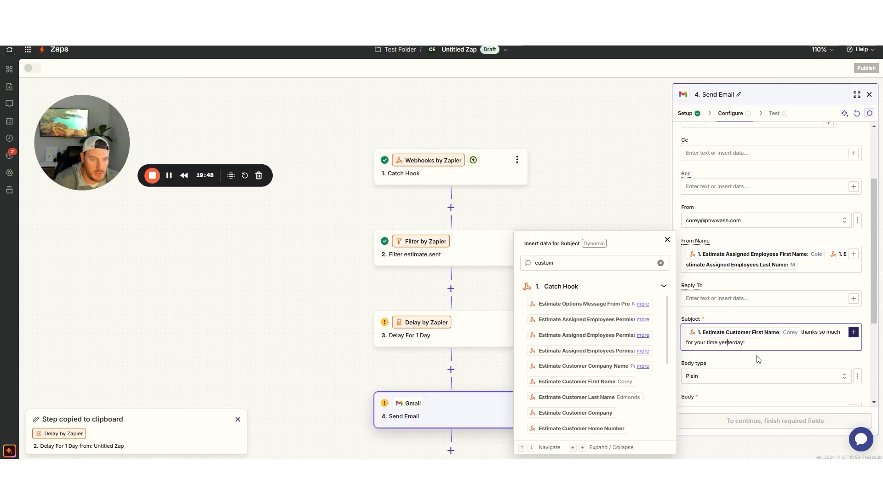
left_click(747, 357)
scroll(773, 314, "down", 3)
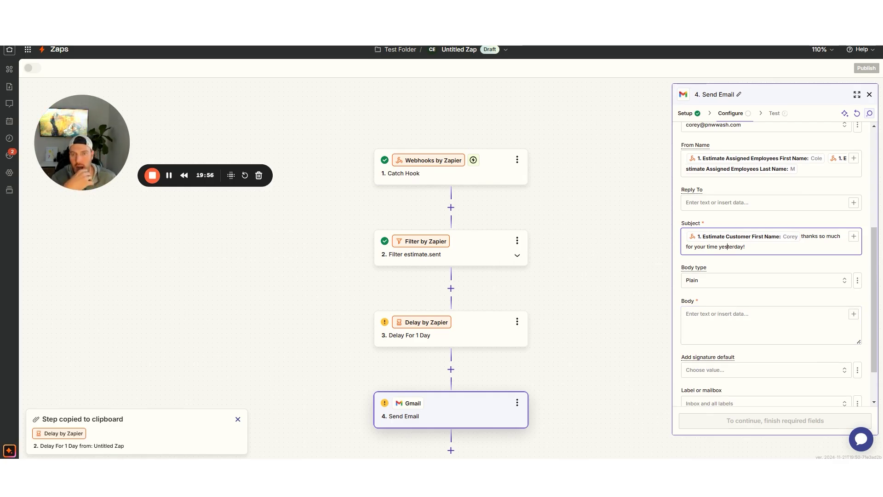
Copy the full text of yesterday's thank-you email in Gmail
key("ctrl+t")
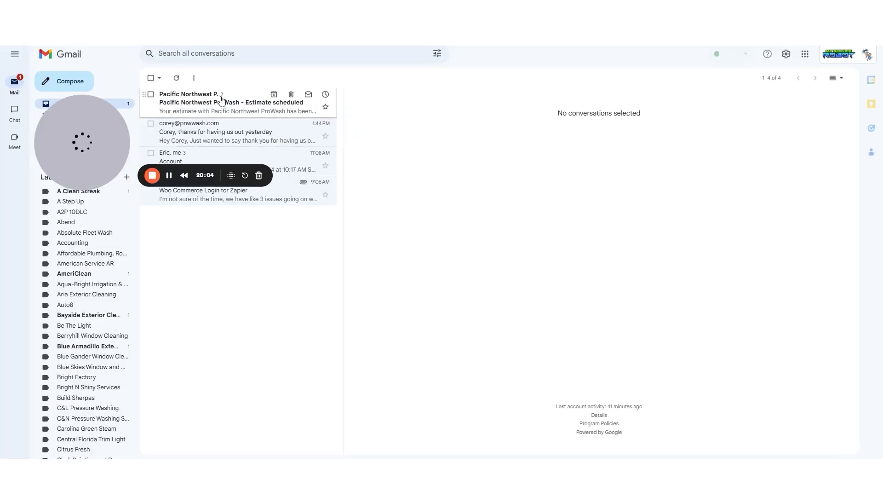
left_click(222, 136)
left_click_drag(379, 145, 419, 238)
right_click(404, 175)
left_click(449, 190)
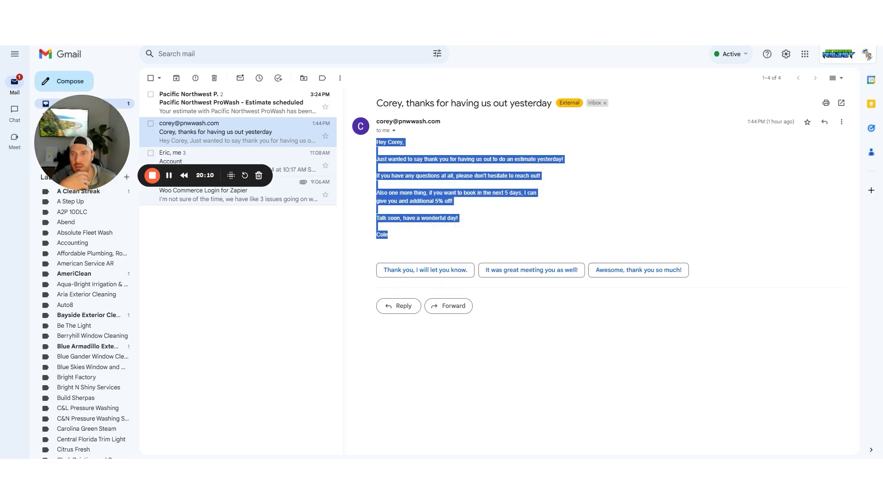
Paste it into the Send Email Body and delete the hard-coded name after 'Hey'
key("alt+Tab")
left_click(705, 314)
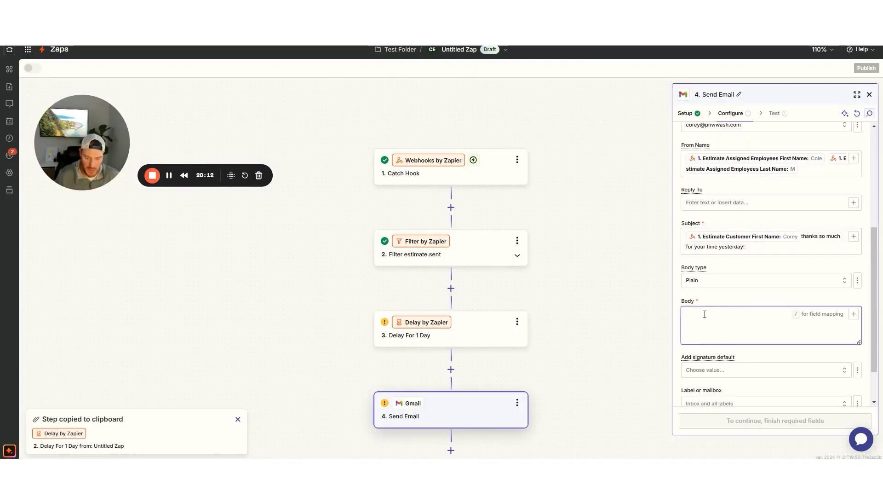
key("ctrl+v")
left_click_drag(714, 148, 697, 147)
key("BackSpace")
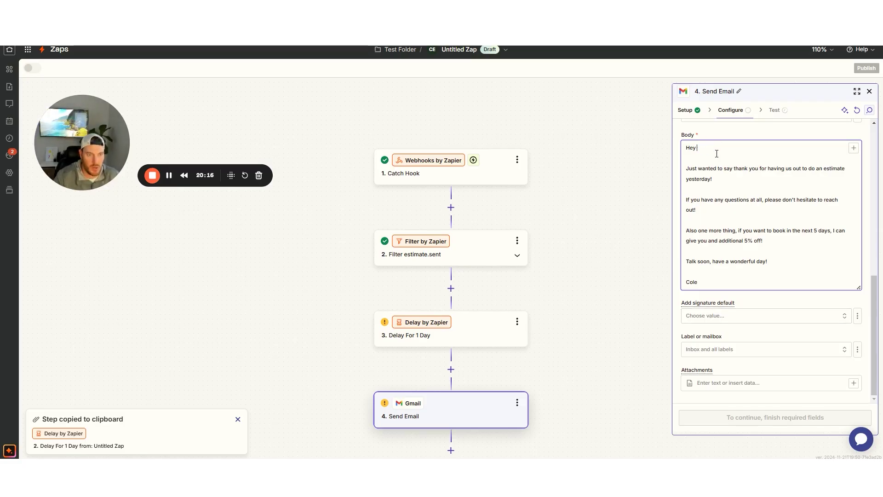
Insert Estimate Customer First Name after 'Hey' in the Body
left_click(853, 148)
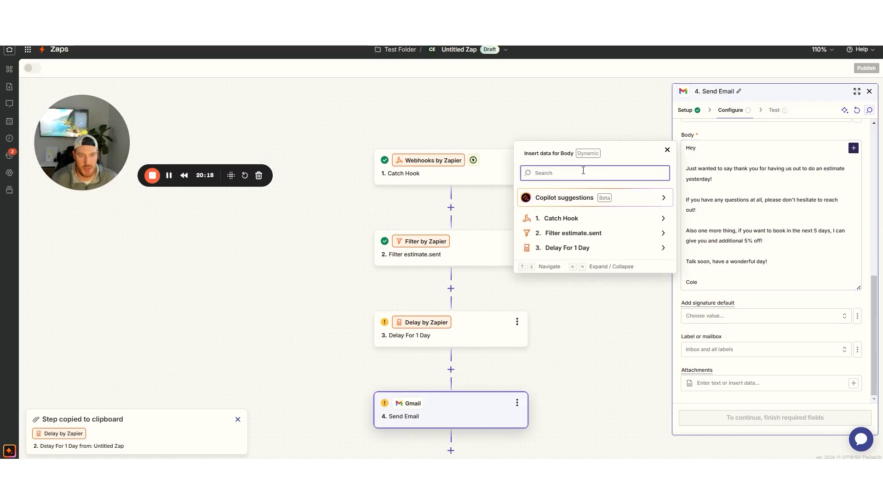
type("customer")
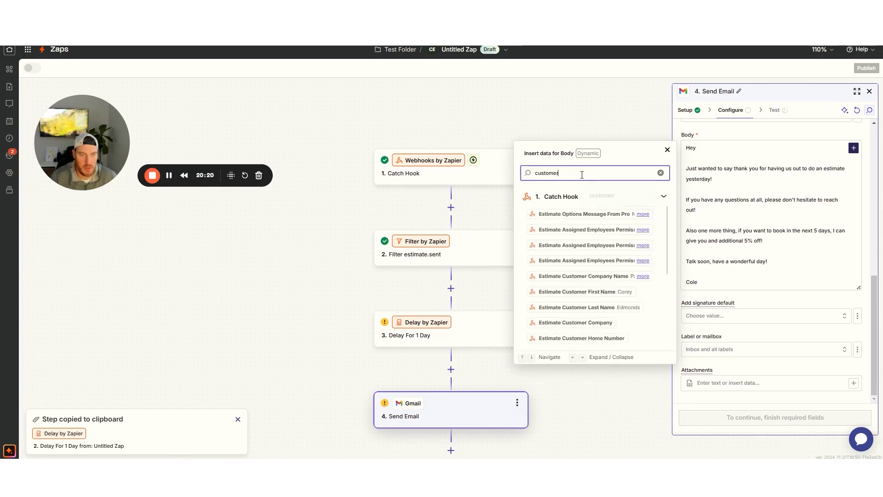
left_click(593, 292)
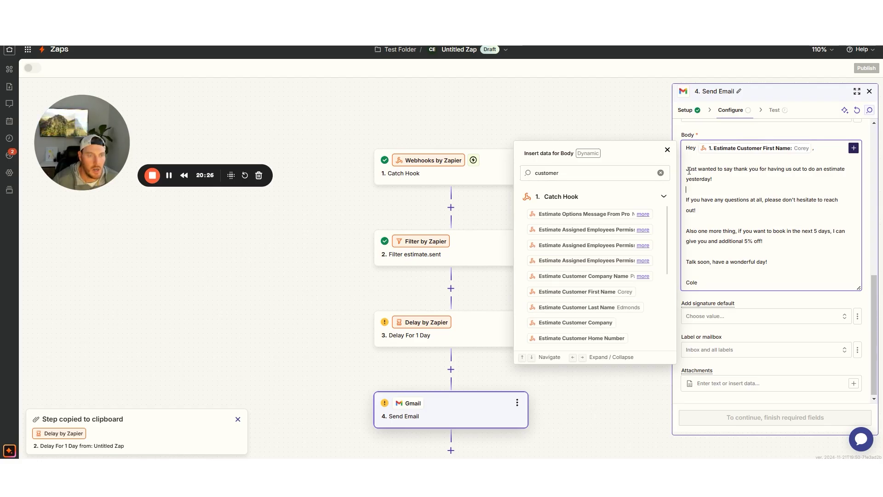
Retype the next line's opening as 'Its j' and search the data fields for 'assigned em'
key("BackSpace")
type("This")
key("BackSpace")
key("BackSpace")
key("BackSpace")
key("BackSpace")
type("J")
key("BackSpace")
type("Its j")
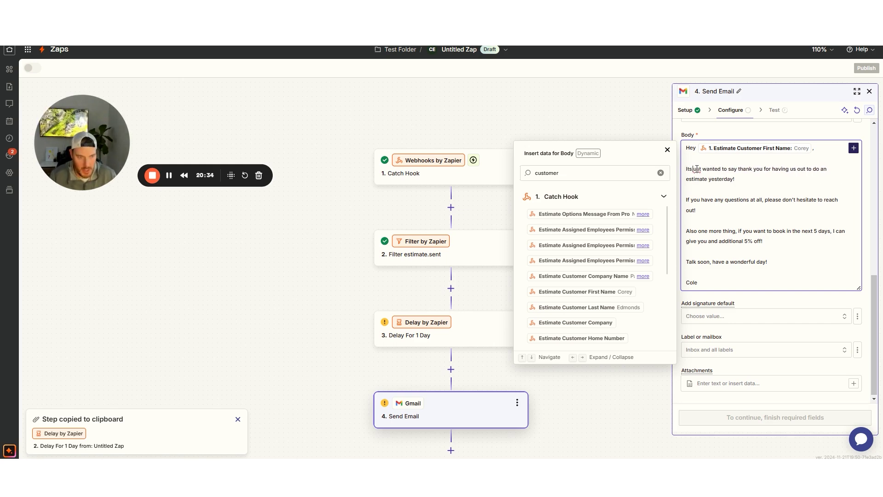
double_click(571, 173)
type("assigned em")
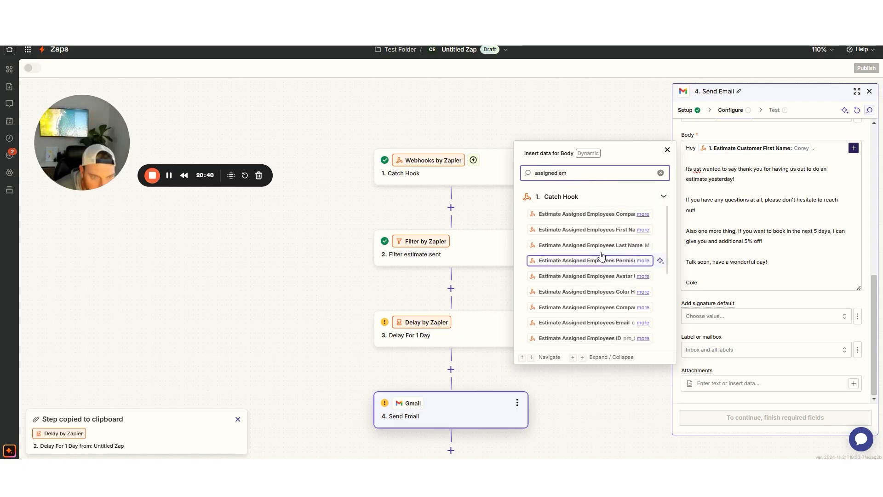
Insert the assigned employee's first name after 'Its' and reword to 'from yesterday, I'
left_click(589, 230)
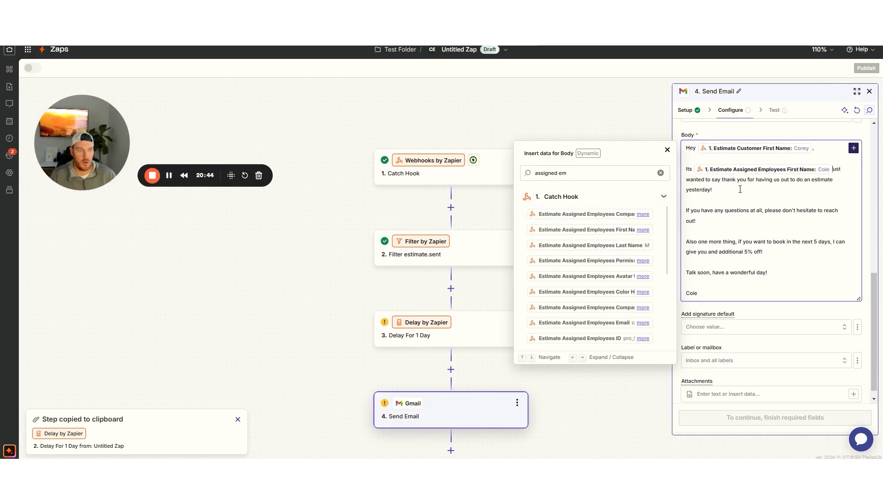
type("from yeste")
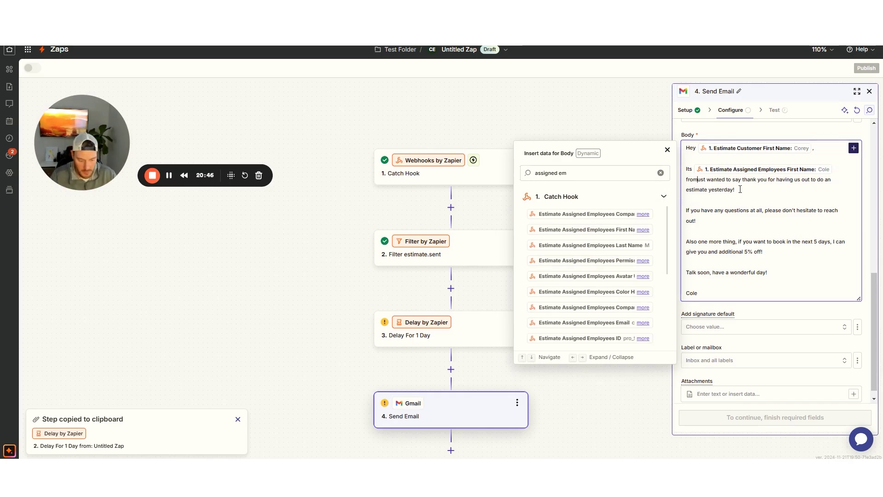
type("rdays estimate")
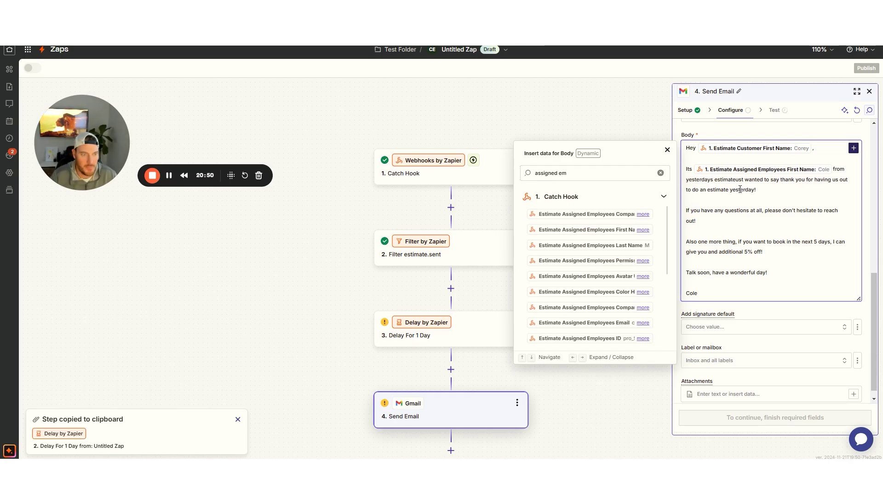
type(", I j")
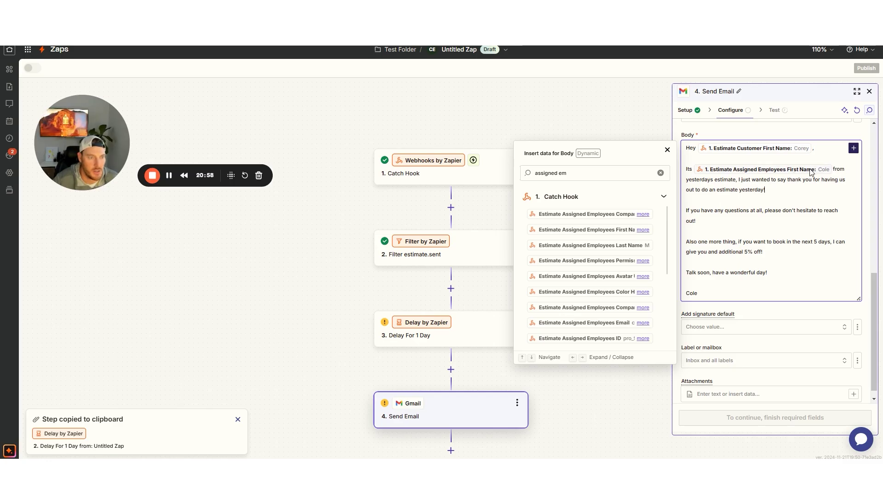
left_click_drag(737, 181, 717, 182)
key("BackSpace")
key("BackSpace")
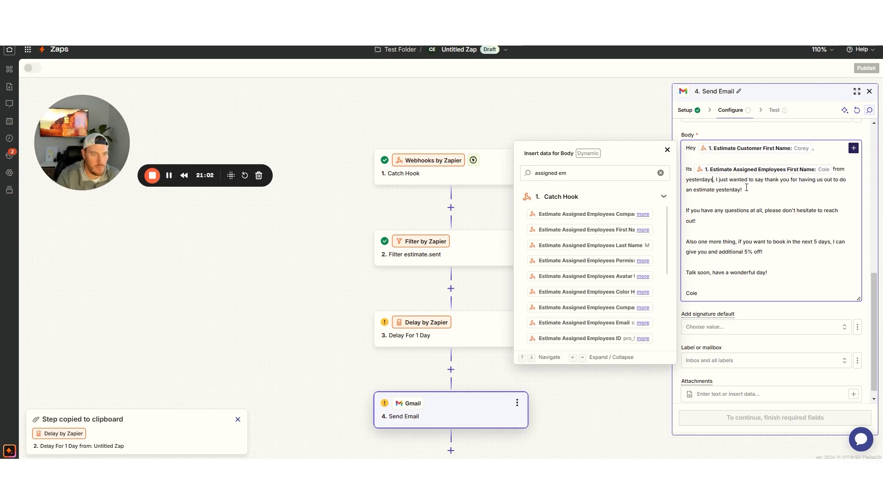
key("BackSpace")
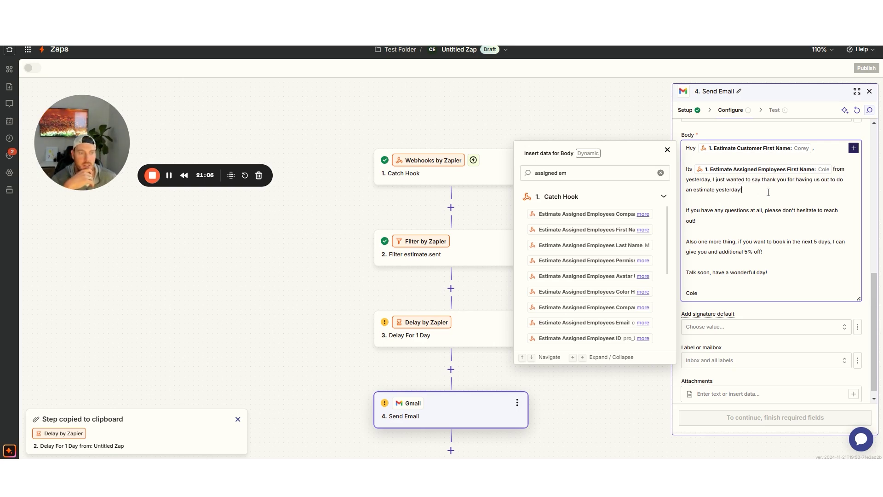
left_click_drag(741, 191, 716, 190)
key("BackSpace")
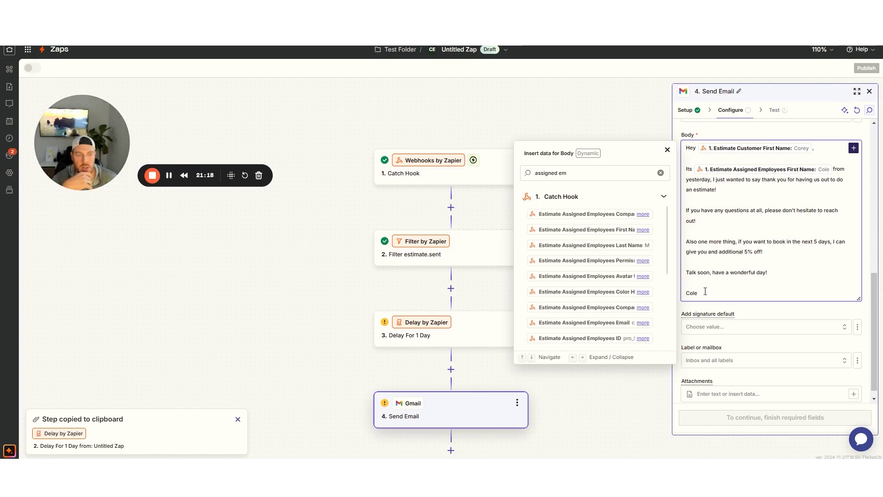
Replace the hard-coded sign-off name with Estimate Assigned Employees First Name
left_click_drag(699, 294, 687, 295)
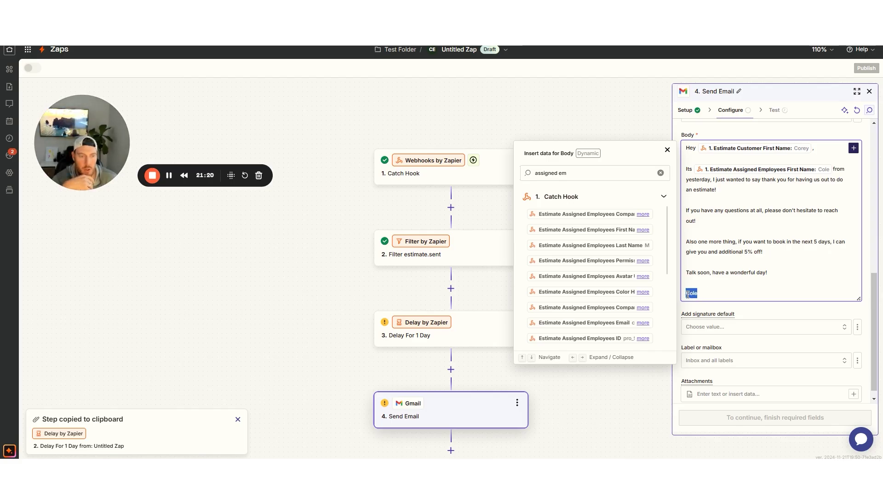
key("BackSpace")
left_click(572, 172)
double_click(572, 173)
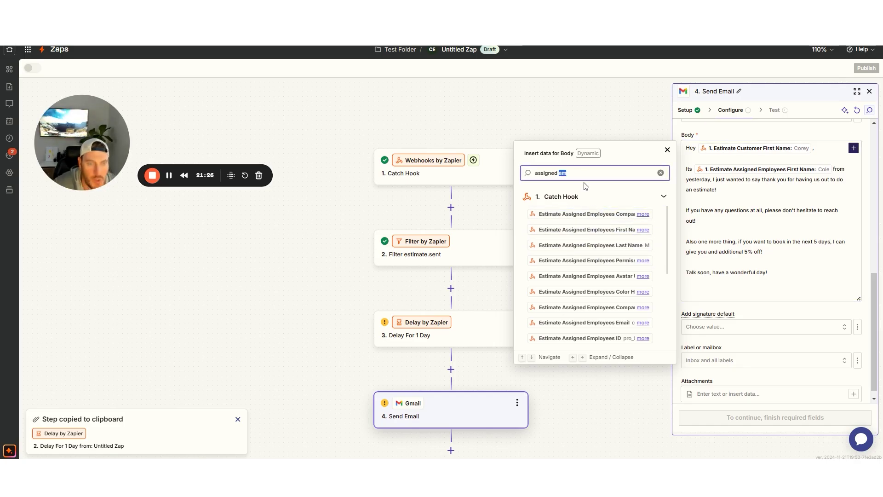
left_click(590, 230)
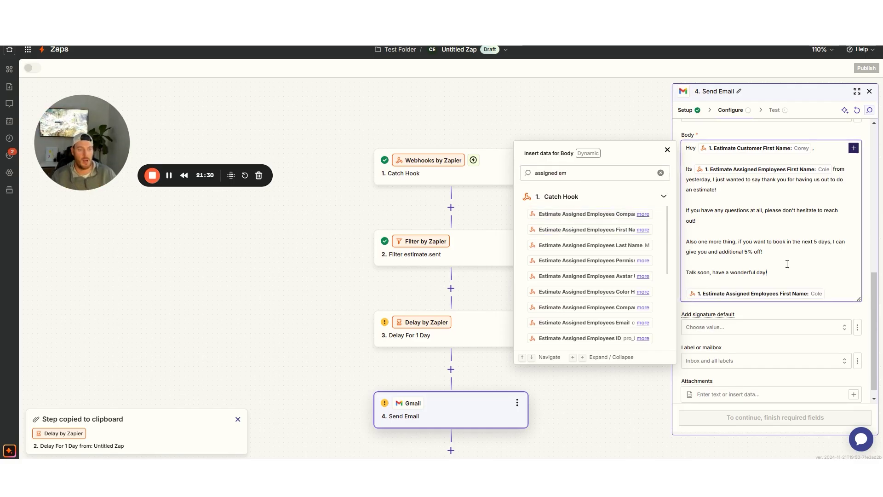
left_click(667, 150)
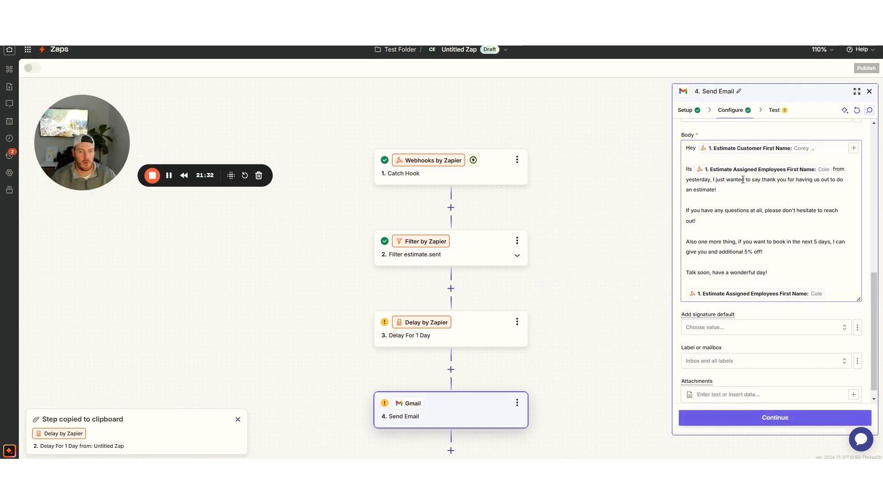
Test the Send Email step and check the resulting message in the Gmail inbox
scroll(748, 180, "down", 1)
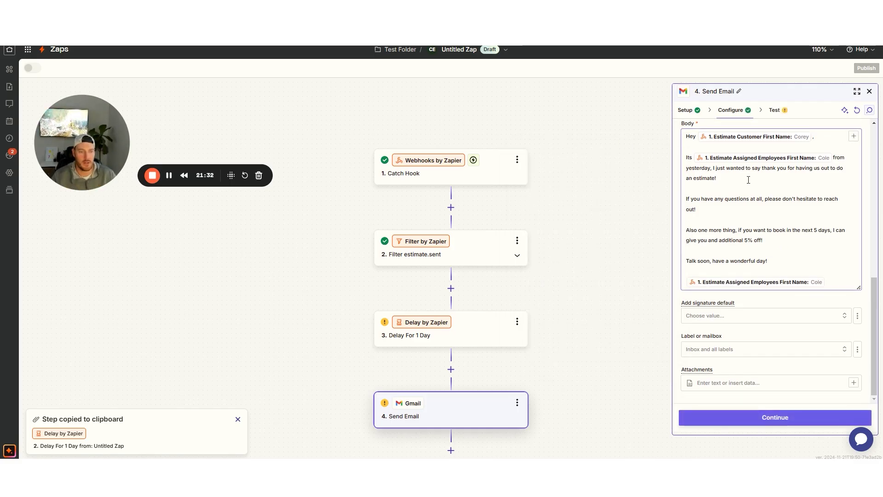
left_click(732, 422)
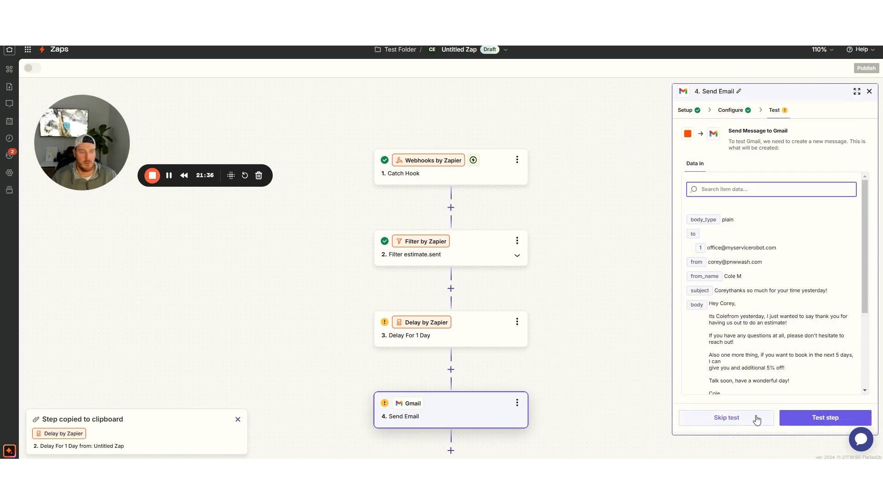
left_click(787, 417)
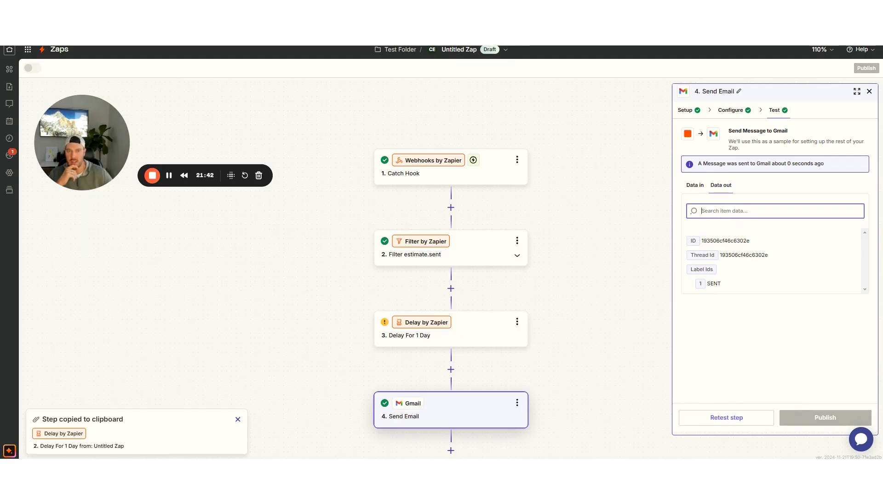
left_click(331, 14)
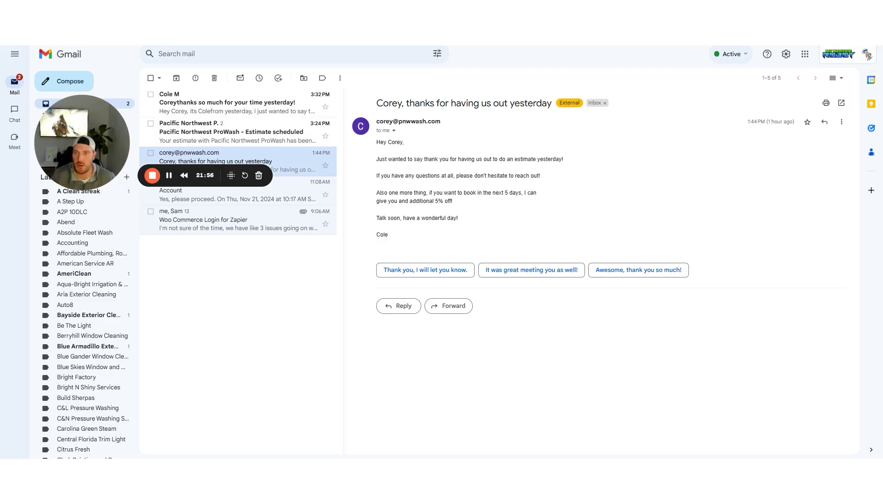
key("ctrl+Tab")
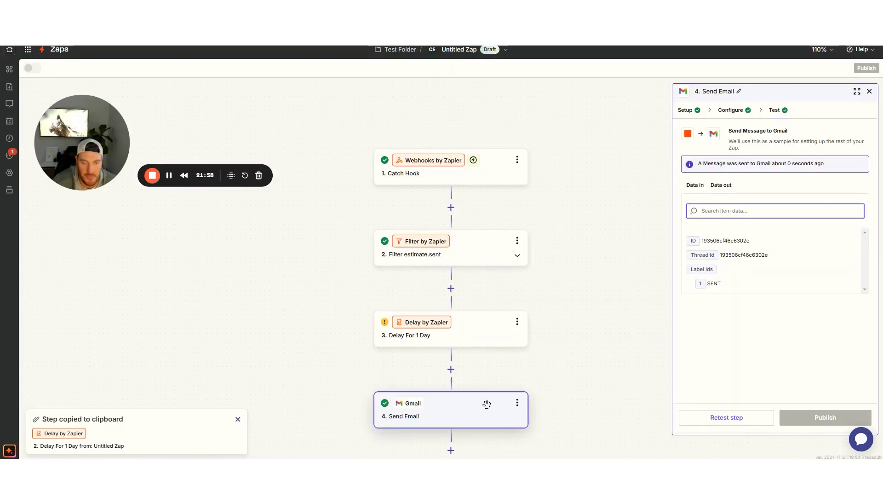
Continue from the Send Email Configure tab and retest so a new message reaches Gmail
left_click(730, 110)
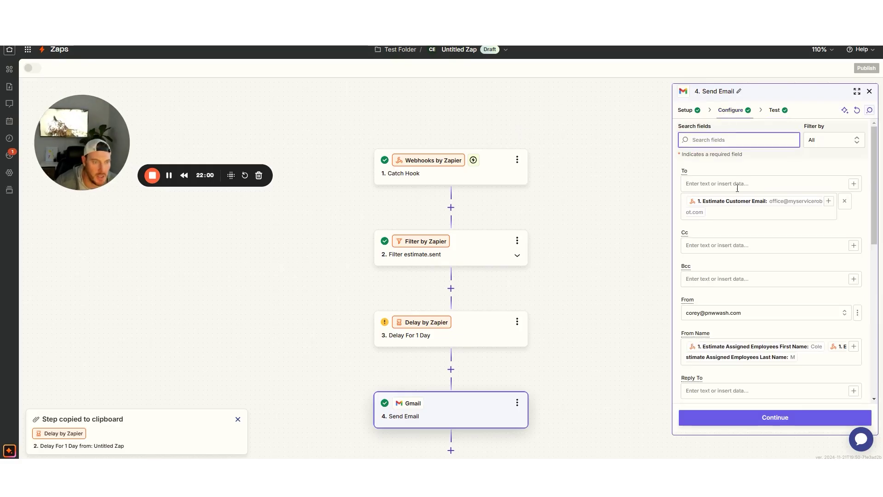
scroll(745, 232, "down", 3)
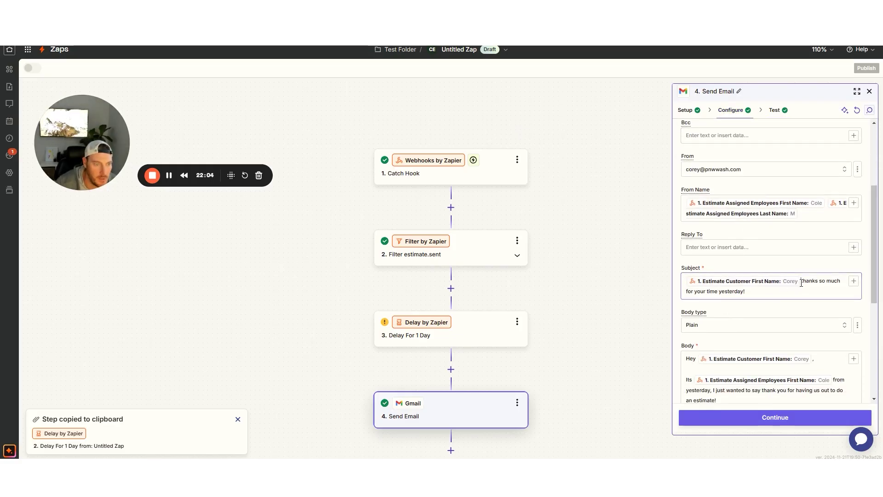
left_click(771, 420)
left_click(744, 418)
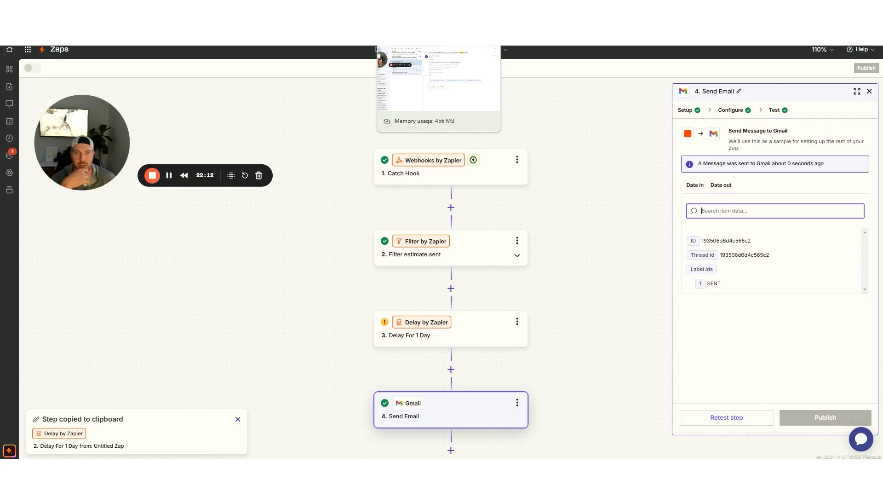
left_click(409, 8)
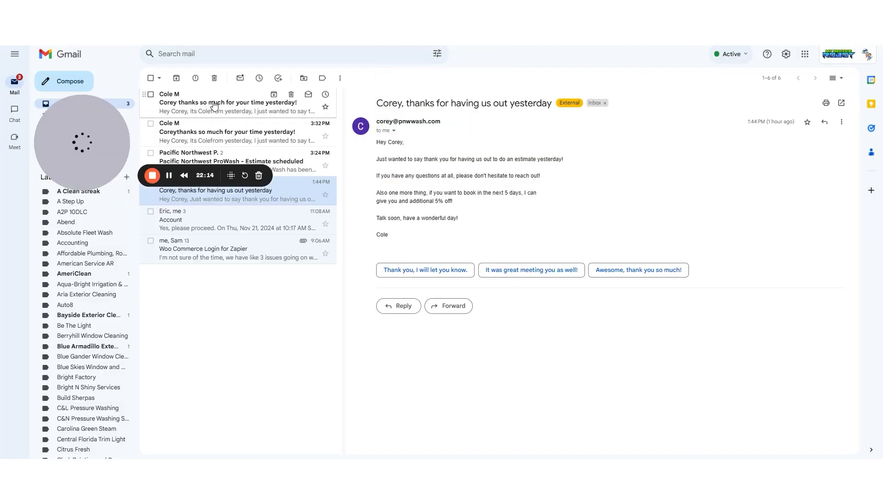
Open the newest test email in Gmail to review its personalised wording
left_click(181, 108)
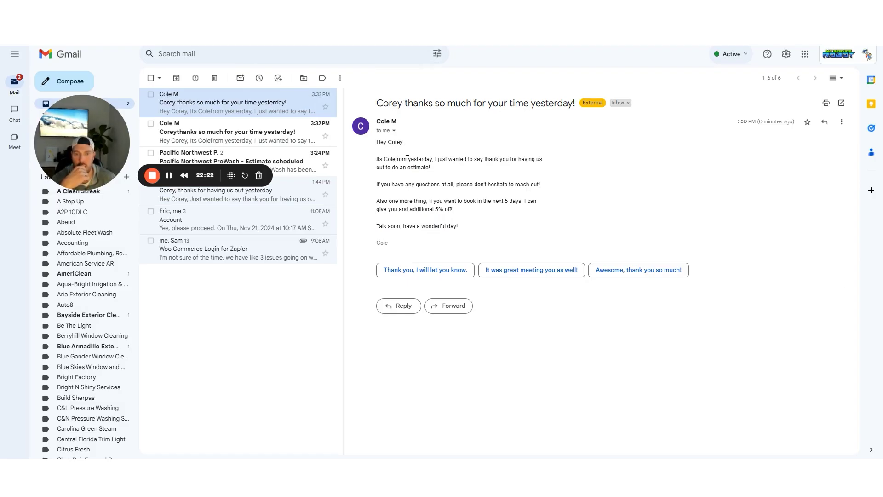
key("ctrl+Tab")
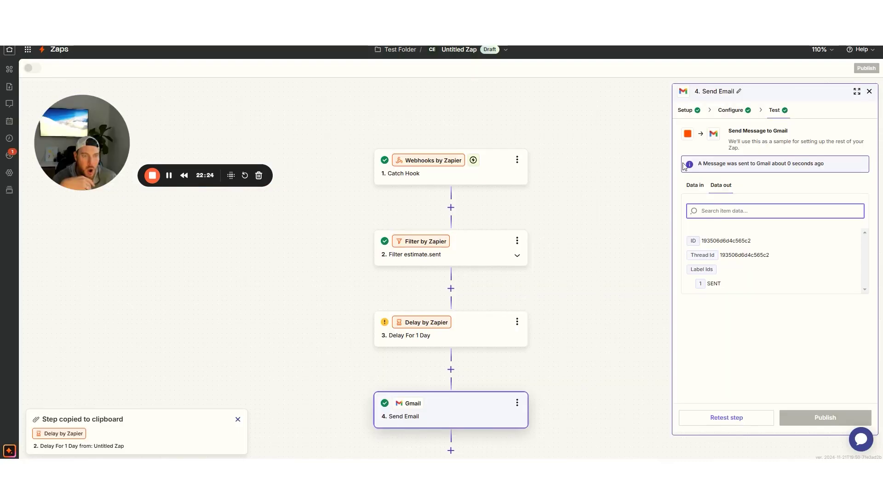
Add a space before 'from' in the Body and retest the Send Email step
left_click(727, 114)
scroll(751, 322, "down", 5)
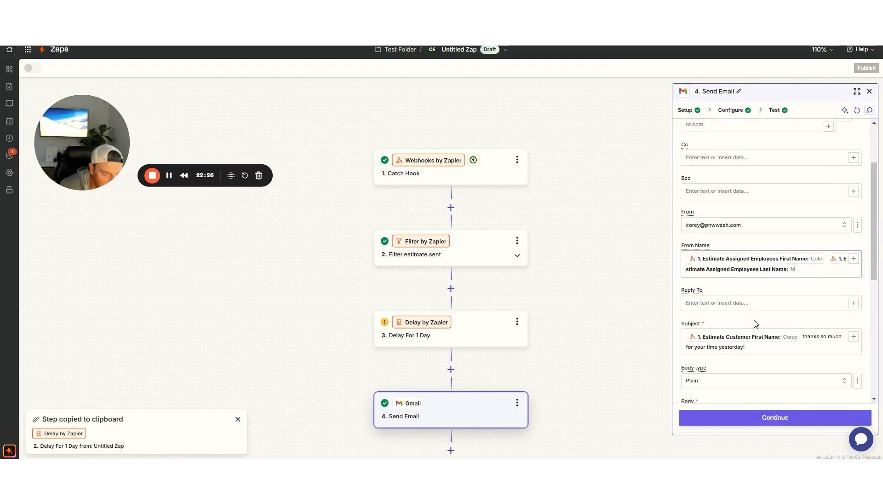
left_click(833, 332)
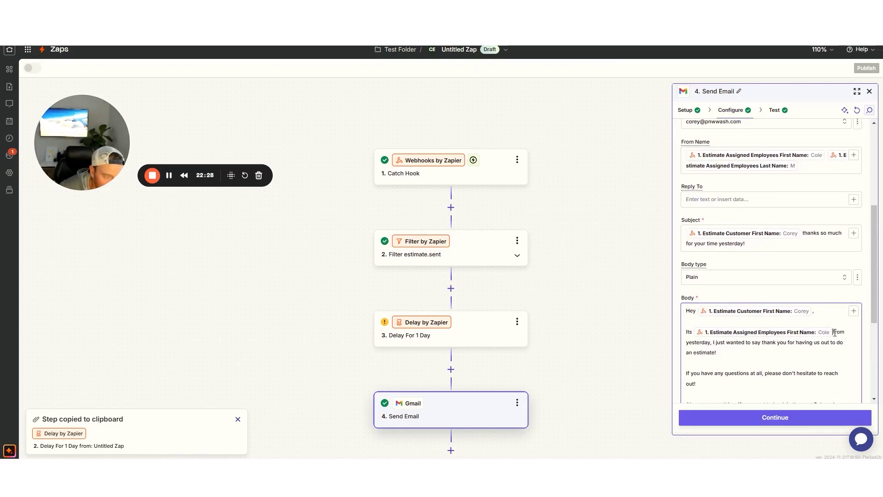
left_click(743, 418)
left_click(744, 419)
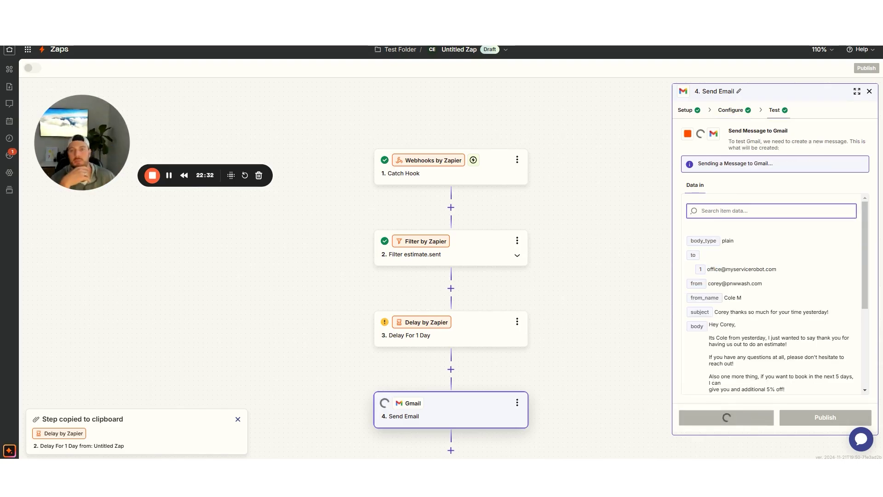
key("ctrl+Tab")
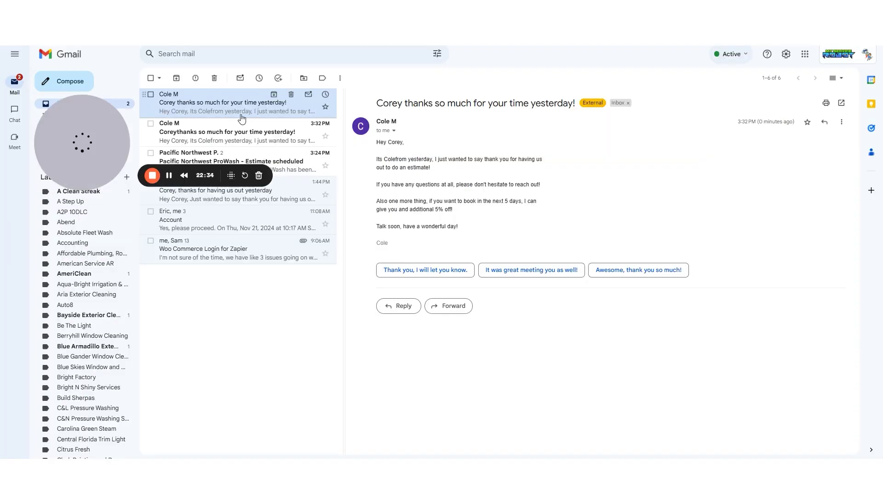
Open the 3:33 PM test email and check its subject line and employee-name signature
left_click(207, 102)
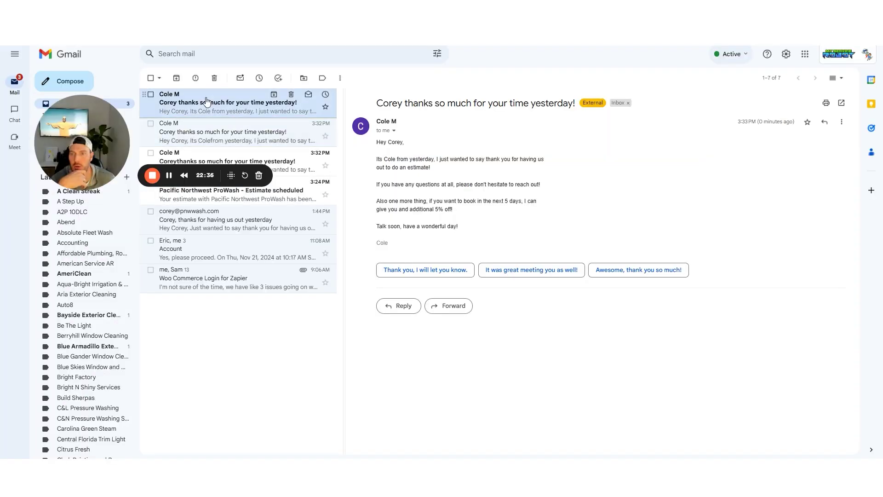
left_click_drag(377, 102, 574, 103)
left_click(573, 103)
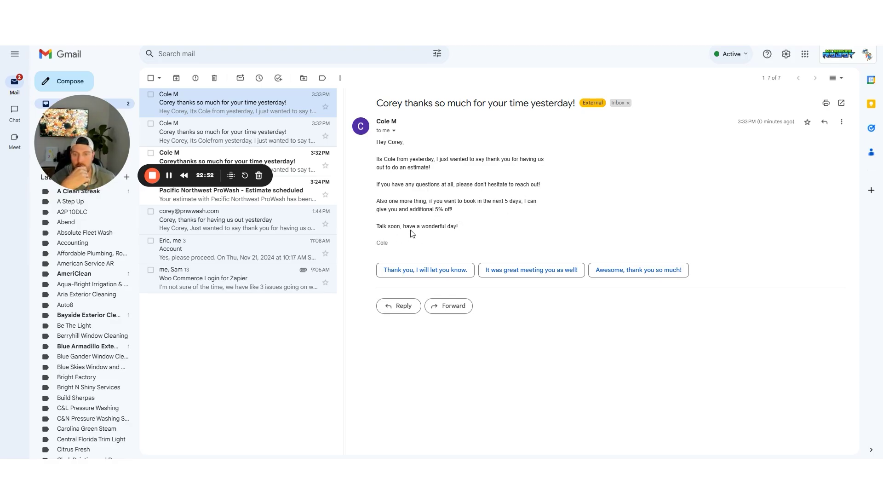
left_click_drag(389, 244, 378, 243)
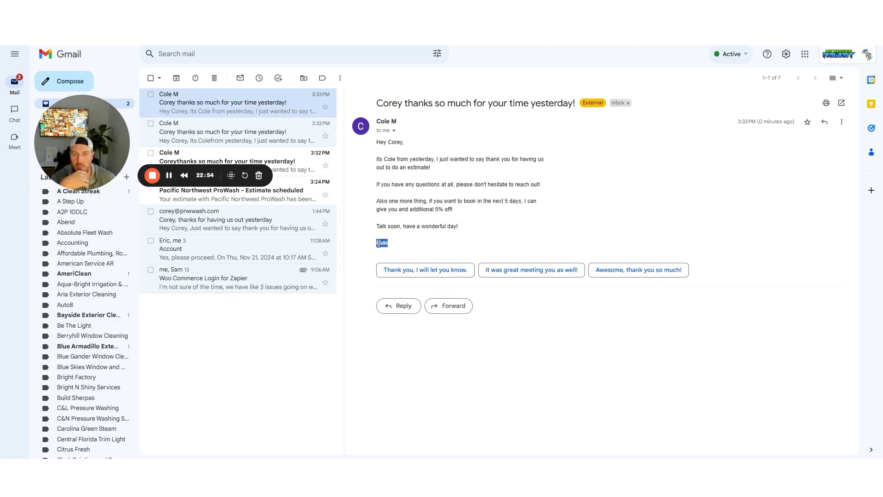
left_click(416, 245)
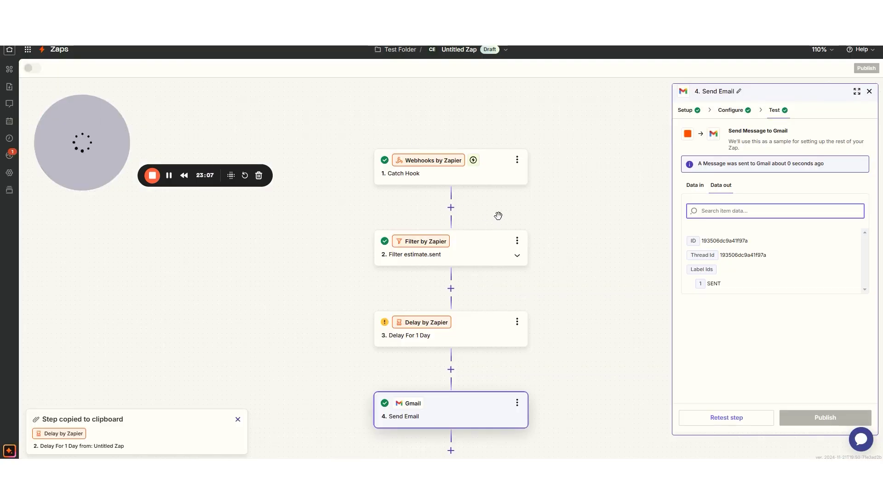
scroll(498, 216, "down", 3)
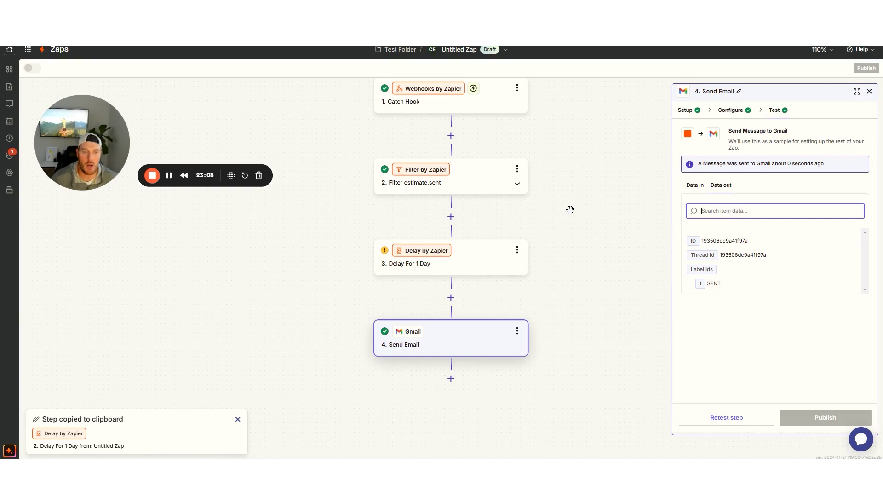
Copy the Delay For 1 Day step and paste it below Send Email
left_click(517, 202)
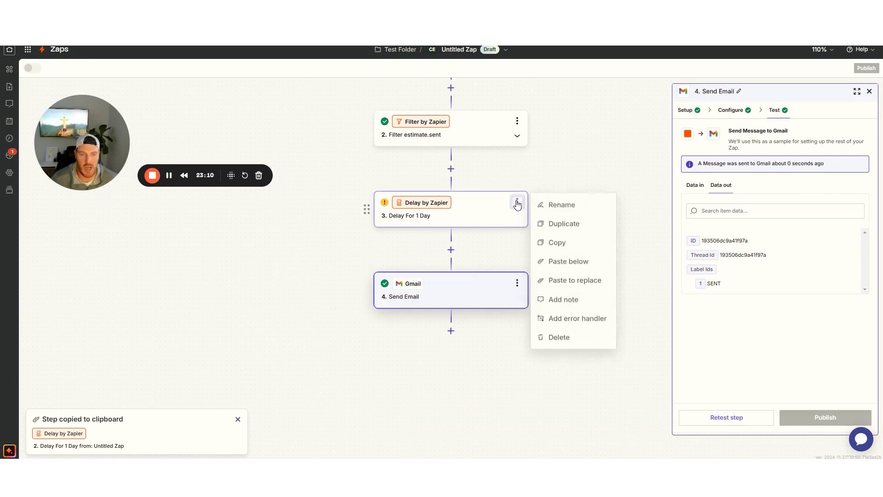
left_click(560, 243)
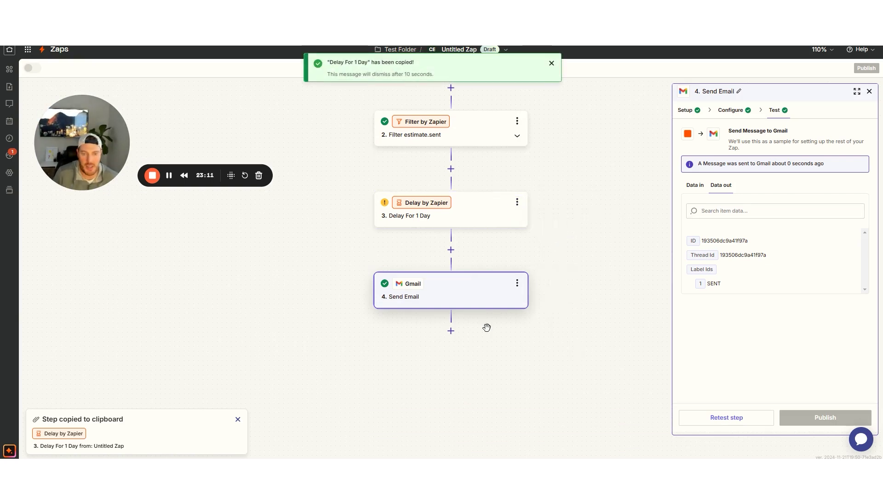
left_click(517, 283)
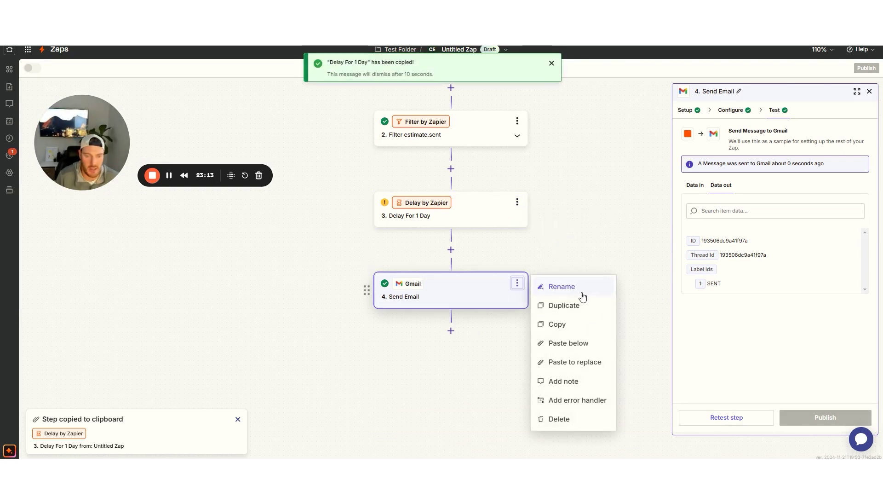
left_click(568, 343)
Set the pasted step 5 delay to 4 days
left_click(472, 368)
left_click(457, 376)
left_click(729, 110)
left_click(698, 186)
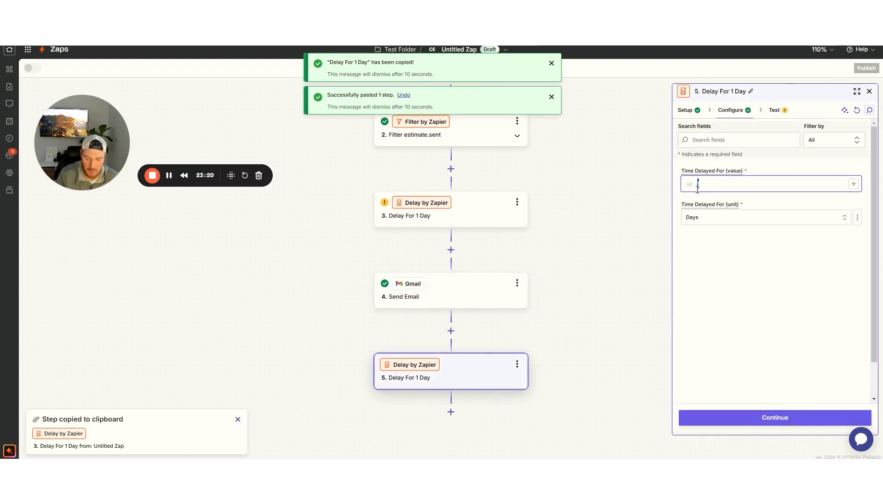
type("4")
left_click(763, 417)
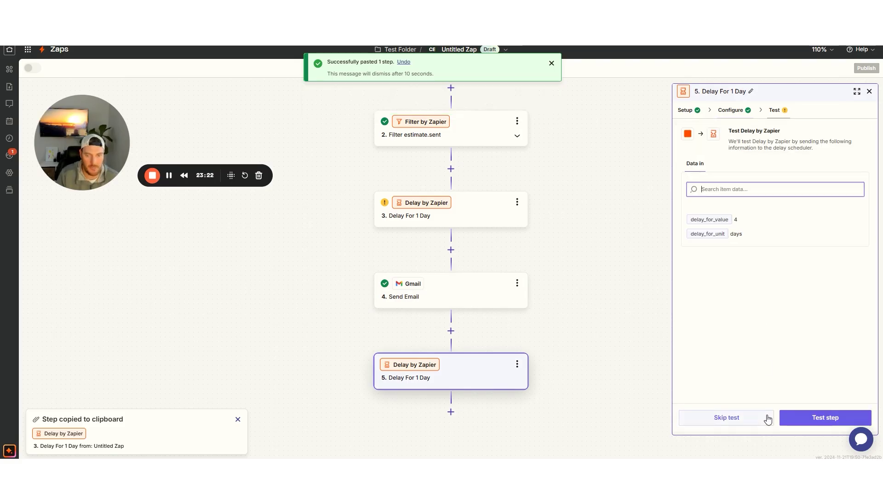
Rename step 5 to 'Delay For 4 Day'
left_click(517, 364)
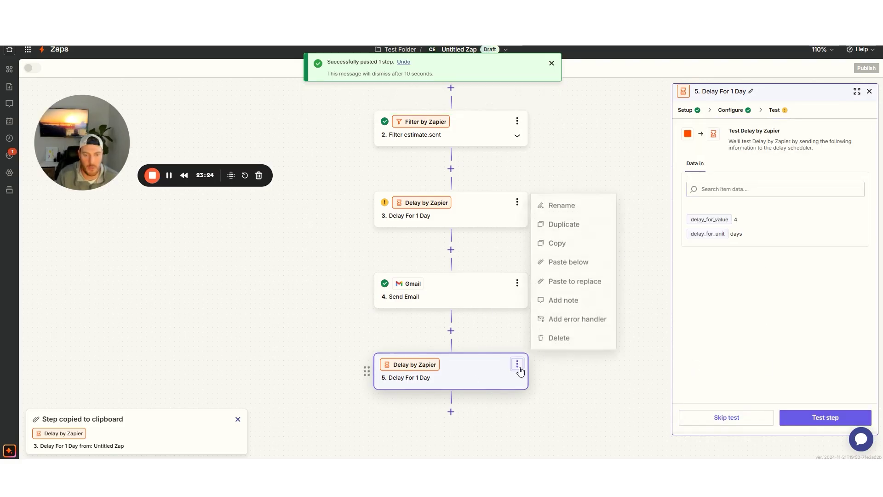
left_click(554, 210)
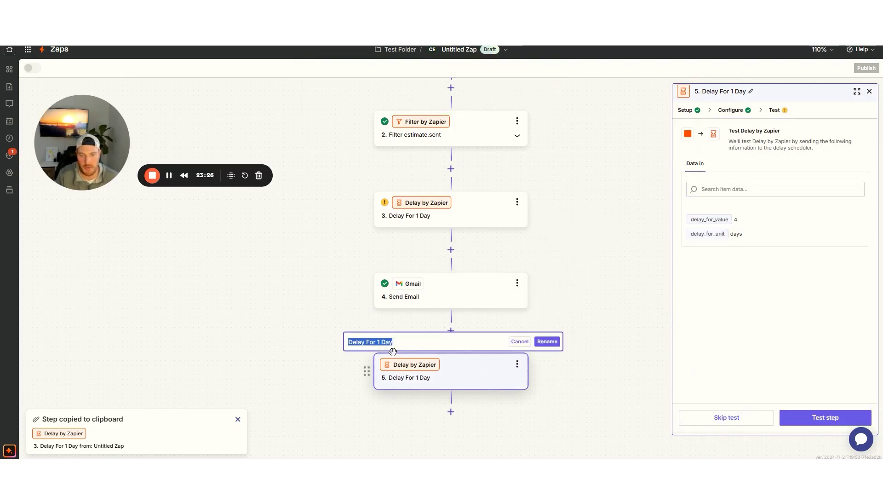
left_click(381, 342)
key("BackSpace")
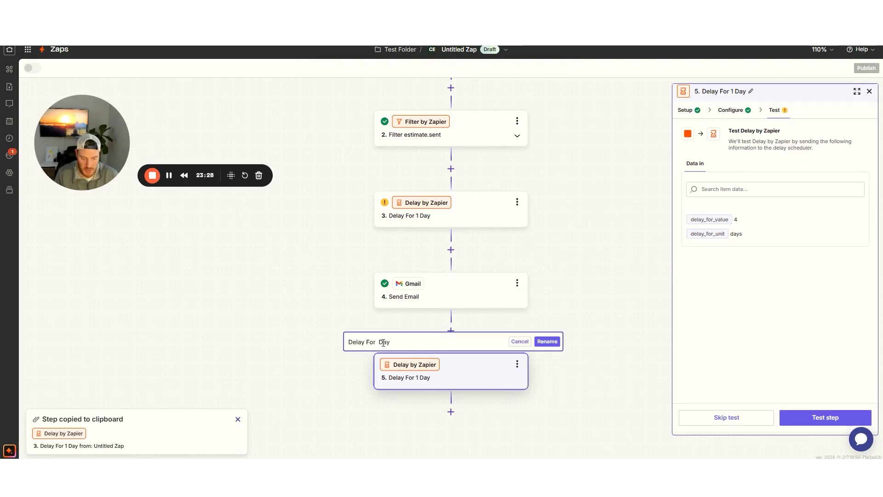
left_click(547, 341)
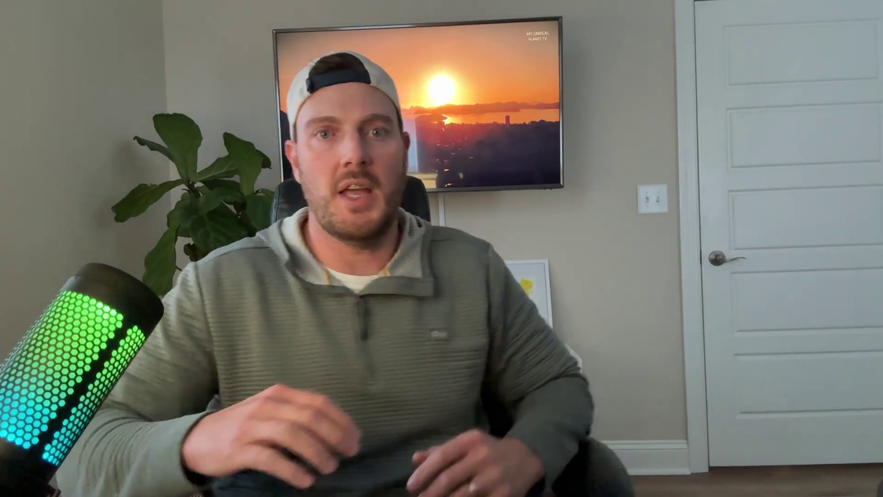
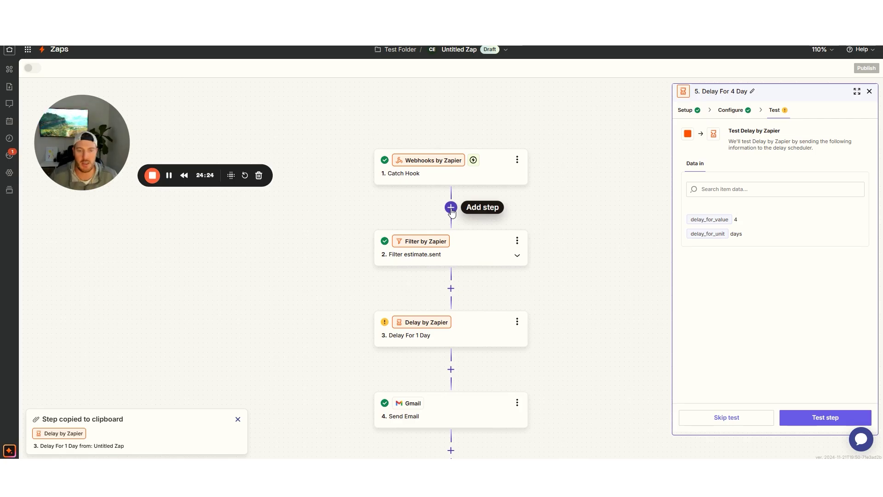
Add a Paths split below the Delay For 4 Day step
scroll(528, 203, "down", 5)
left_click(452, 316)
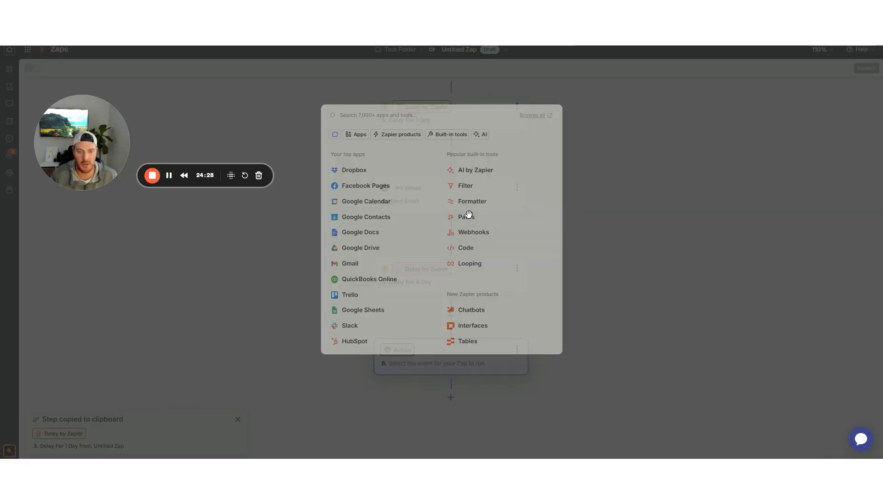
left_click(469, 216)
Name the two branches 'estimate.sent' and 'job.completed'
left_click(380, 247)
left_click(413, 251)
type("estimate")
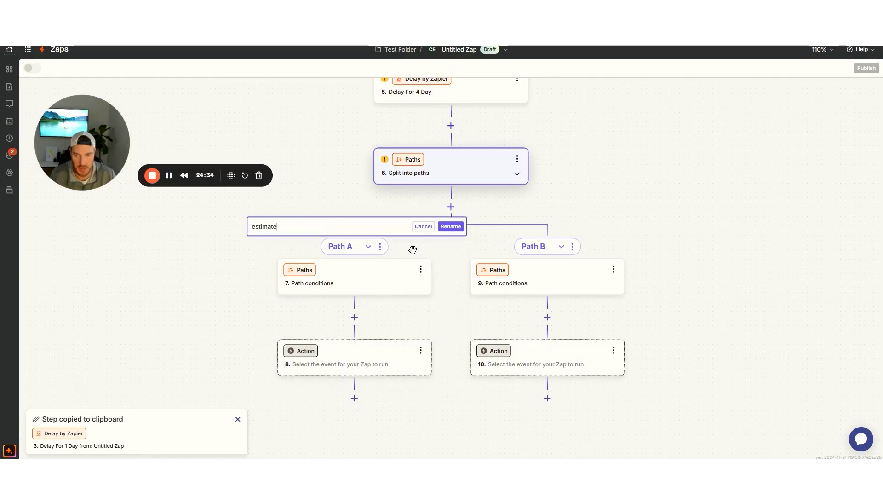
type(".sent")
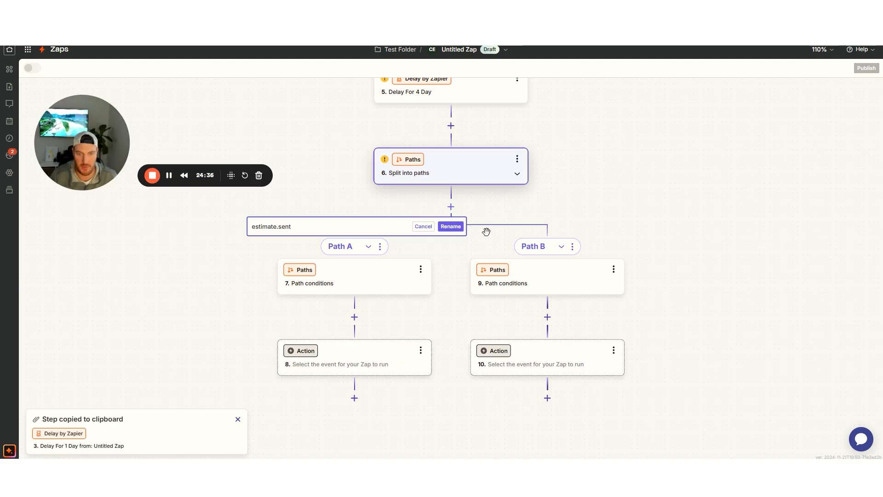
left_click(451, 226)
left_click(573, 247)
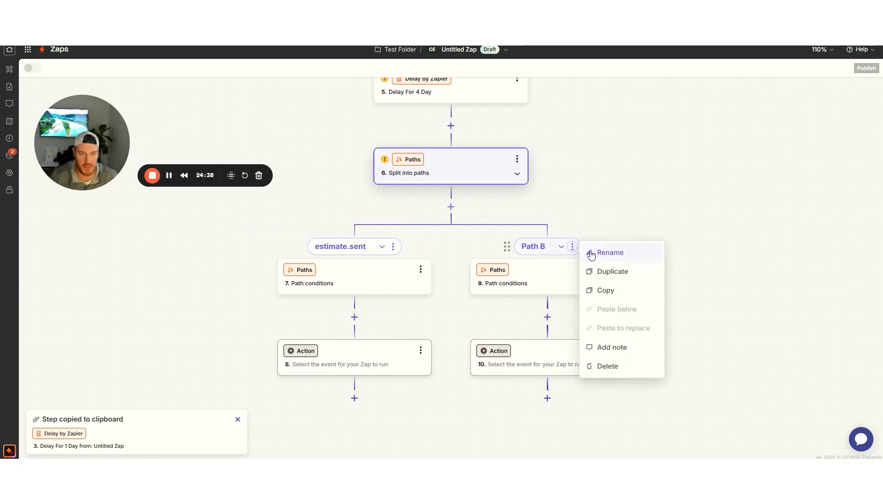
left_click(604, 251)
type("jo")
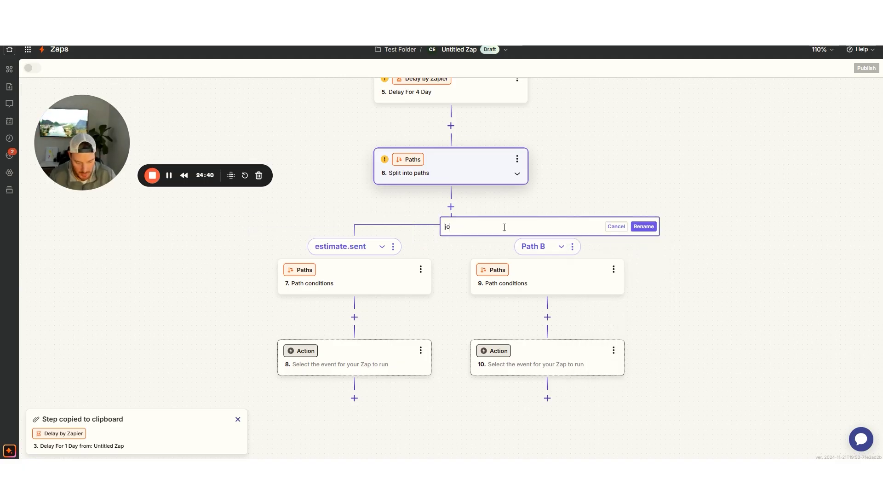
type("b.completed")
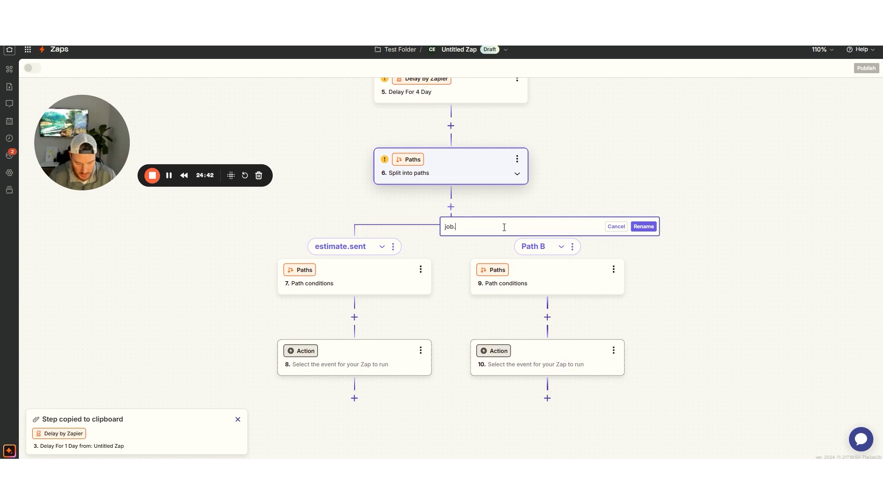
left_click(634, 231)
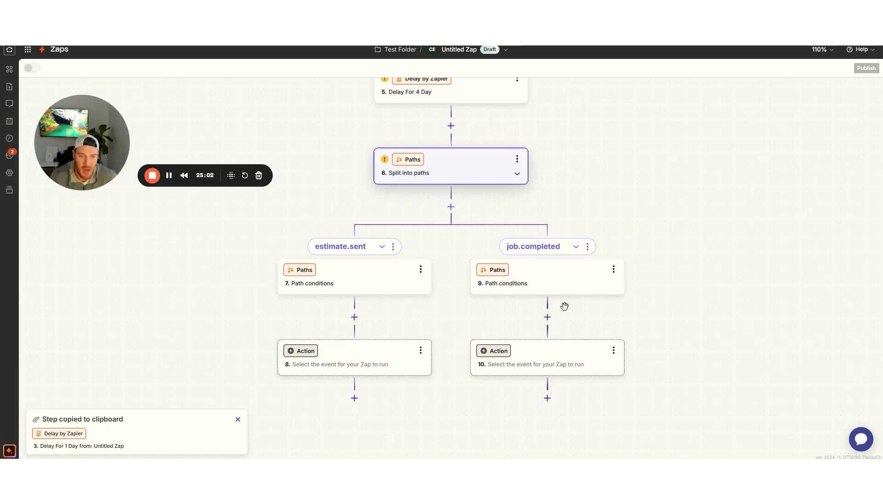
Open the estimate.sent branch's path conditions after reviewing the existing filter setup
scroll(611, 256, "up", 2)
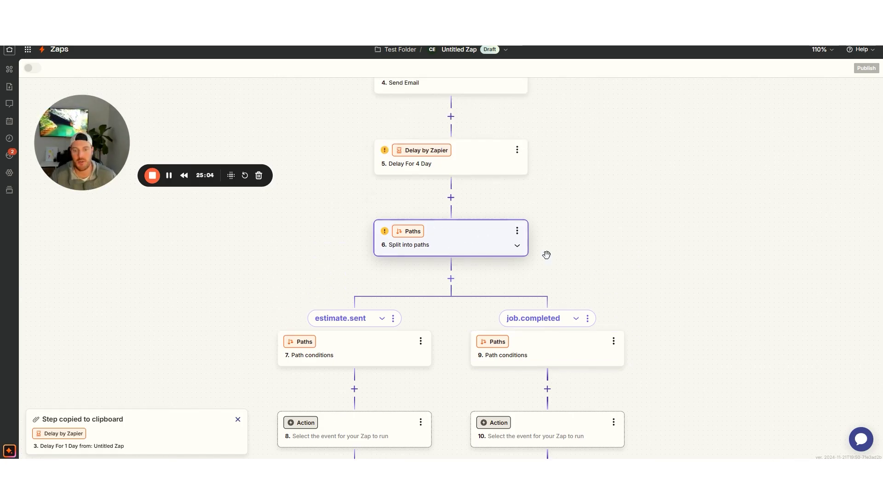
scroll(471, 267, "down", 1)
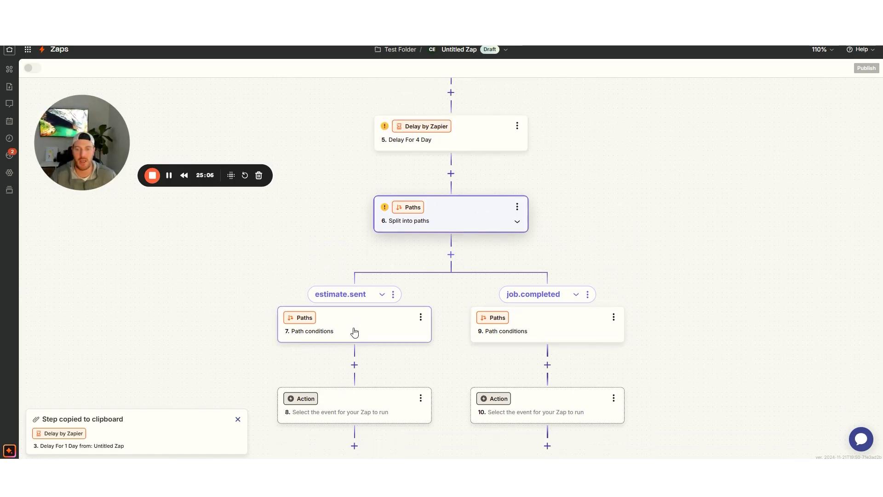
left_click(354, 331)
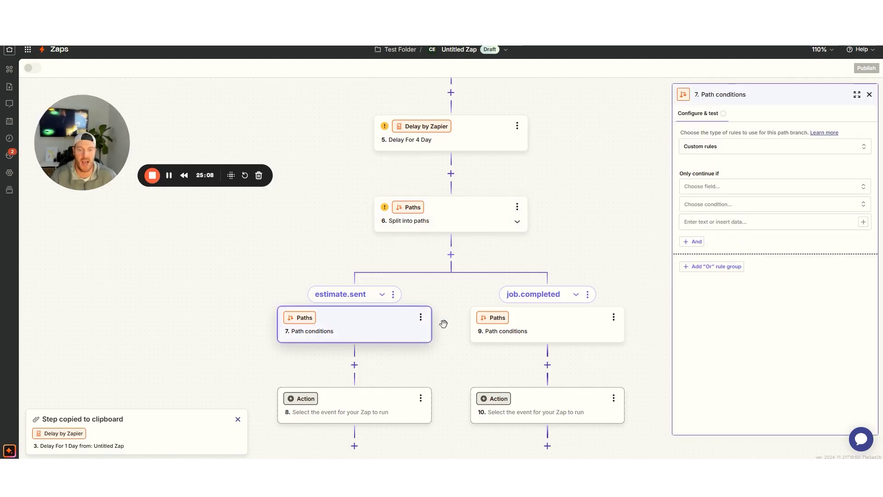
scroll(582, 315, "up", 5)
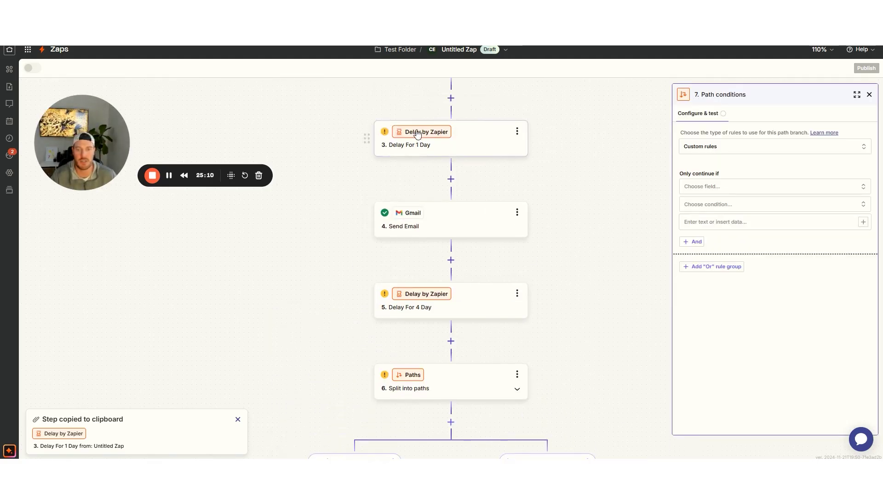
scroll(417, 133, "up", 2)
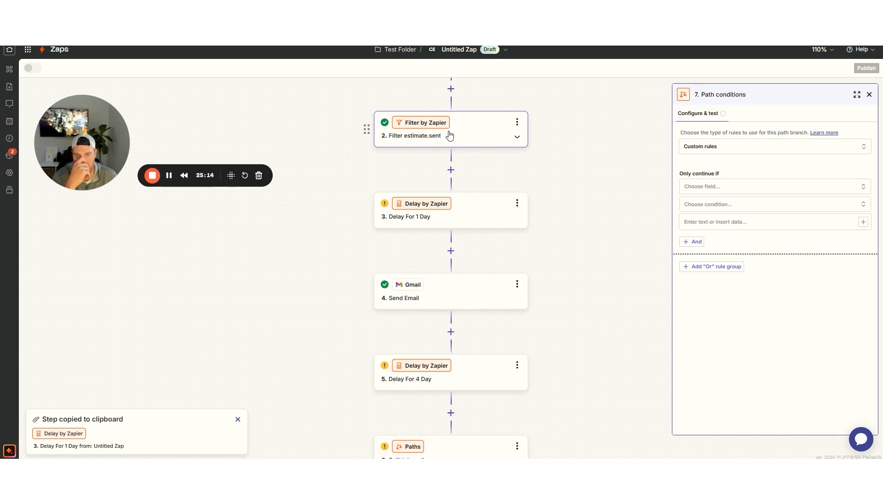
left_click(450, 134)
scroll(473, 144, "down", 7)
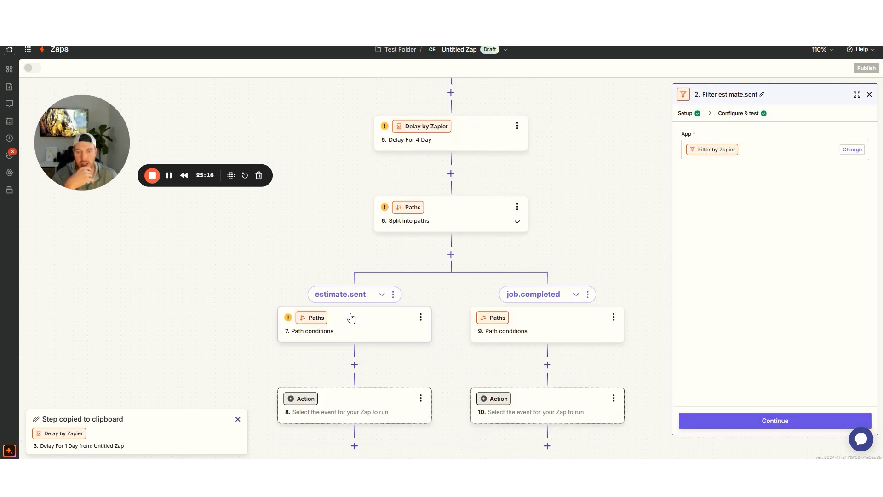
left_click(351, 318)
Set the rule Event (Text) Exactly matches 'estimate.sent' and test it
left_click(700, 185)
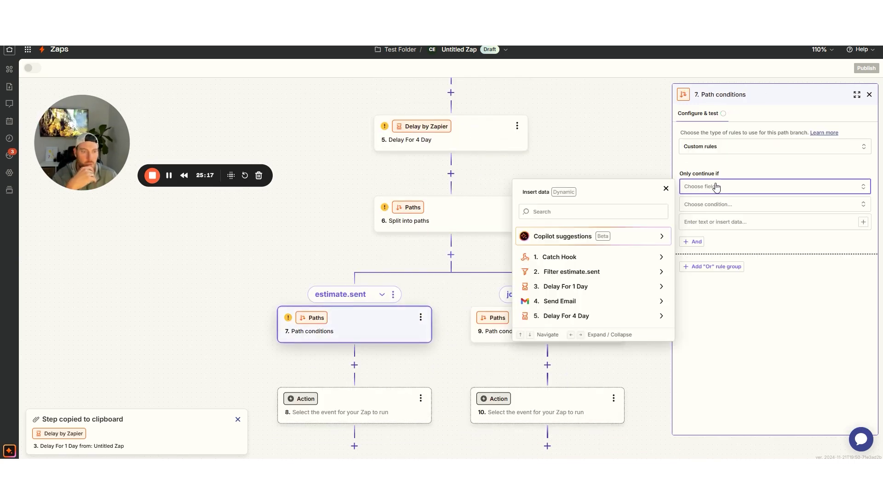
left_click(597, 205)
type("event")
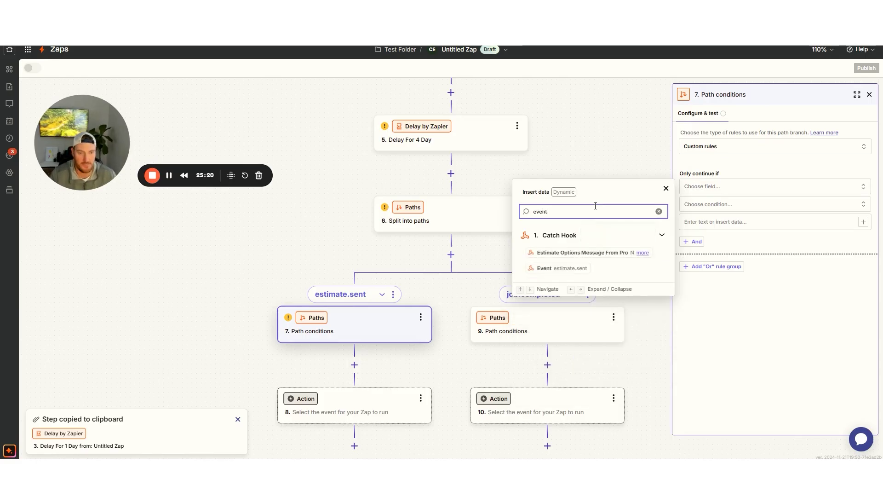
left_click(562, 268)
left_click(716, 211)
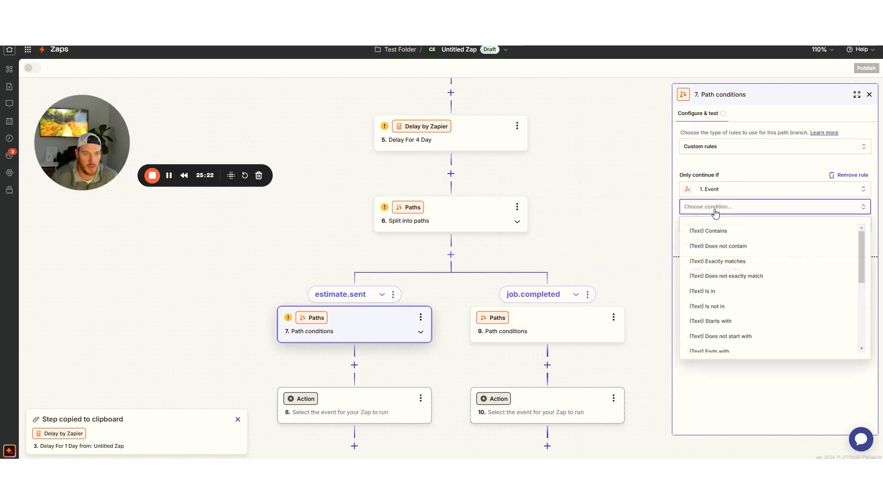
left_click(711, 261)
left_click(707, 225)
type("estimate.sent")
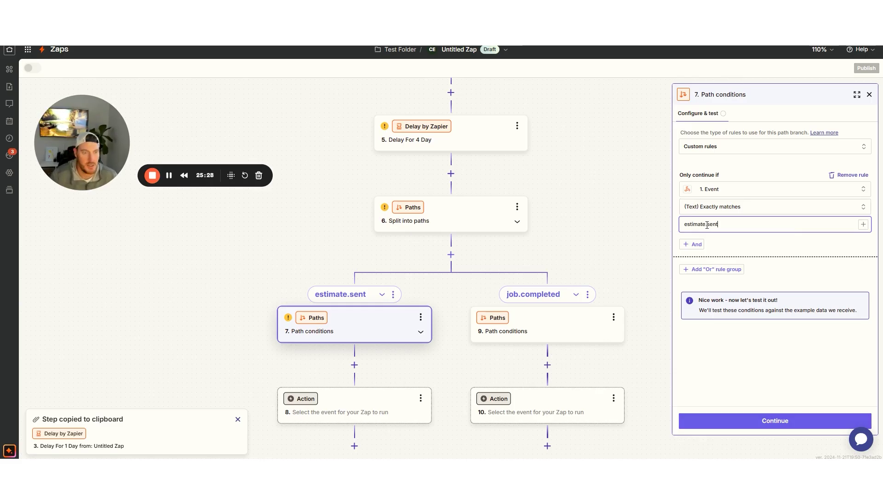
left_click(755, 419)
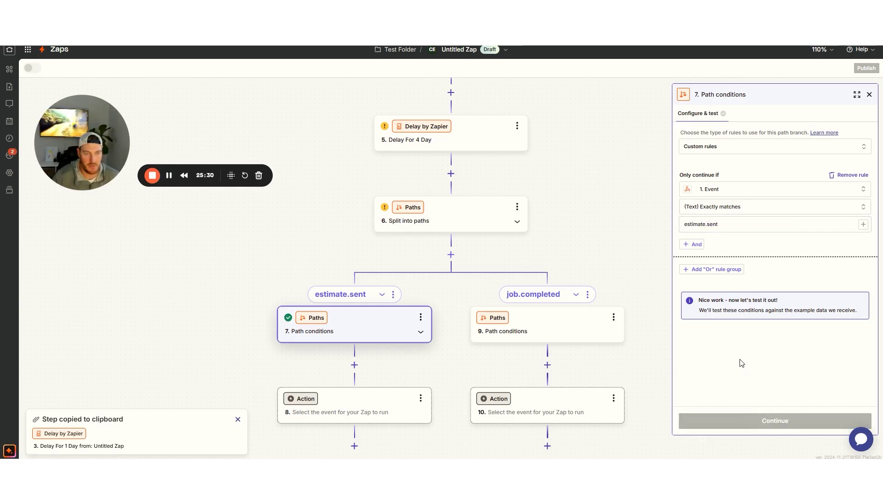
left_click(549, 332)
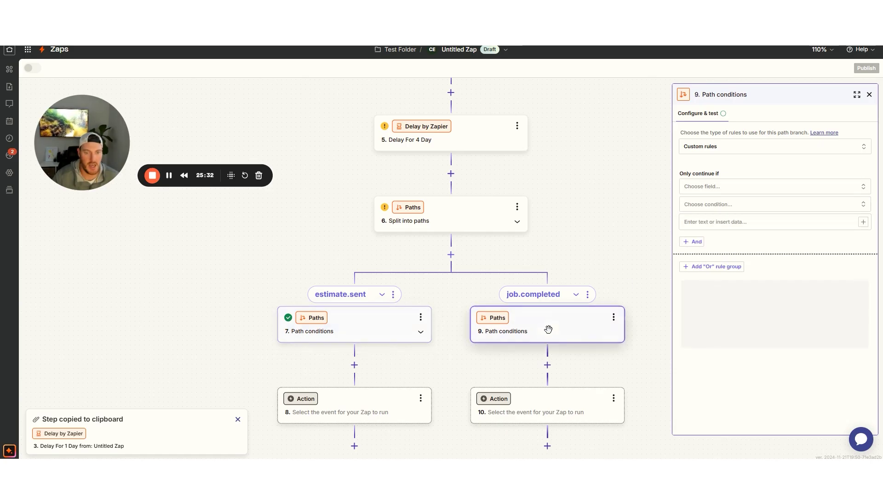
Set the second branch's rule to Event (Text) Exactly matches 'job.scheduled'
left_click(709, 191)
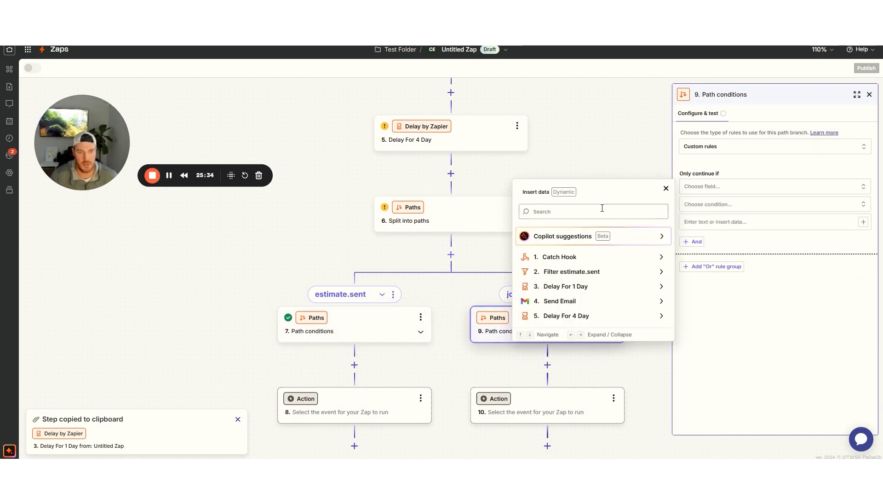
type("event")
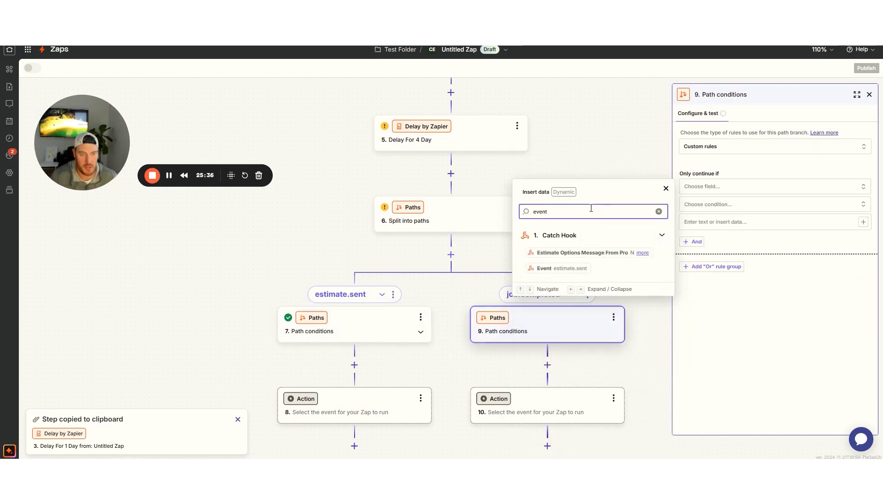
left_click(556, 267)
left_click(730, 209)
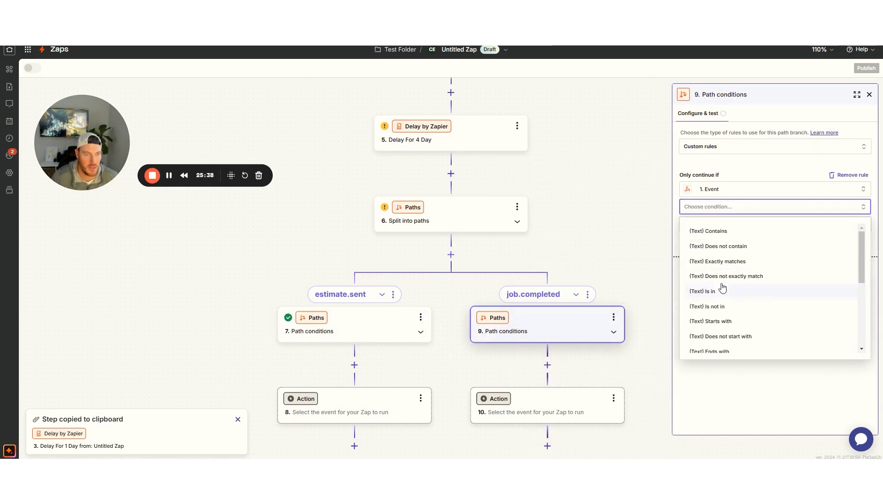
left_click(716, 261)
left_click(717, 226)
type("job.scheduled")
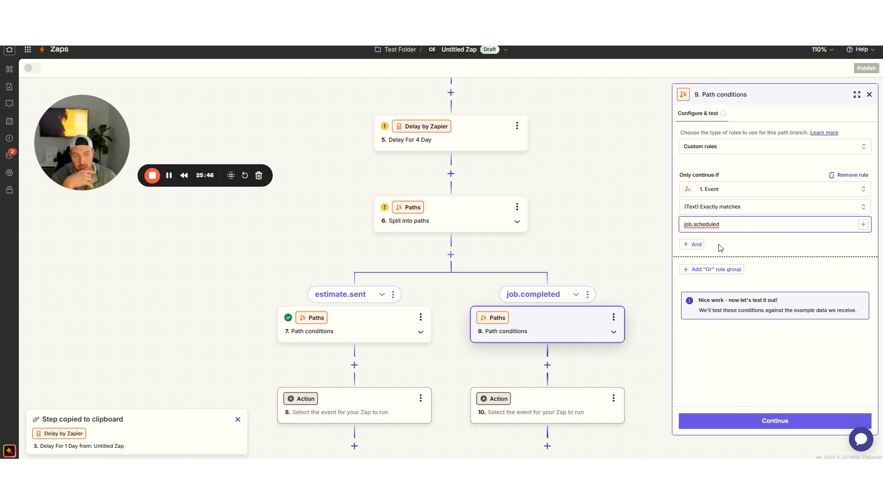
left_click_drag(694, 225, 738, 227)
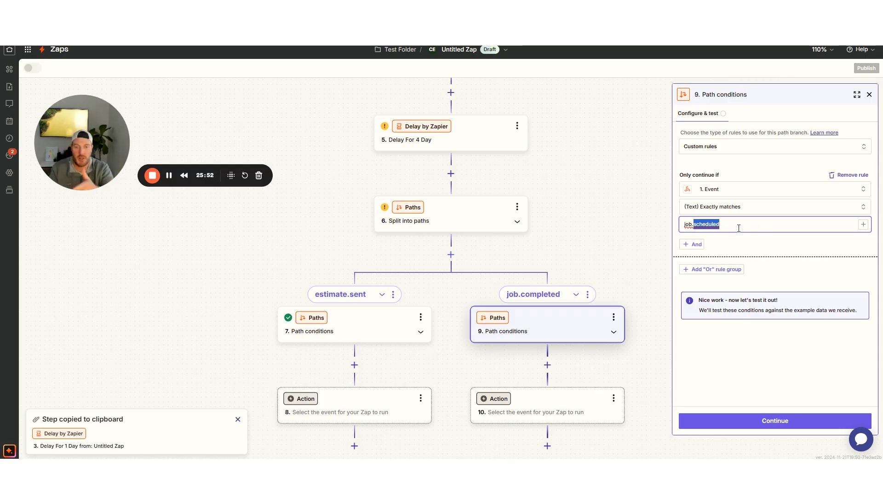
left_click(507, 253)
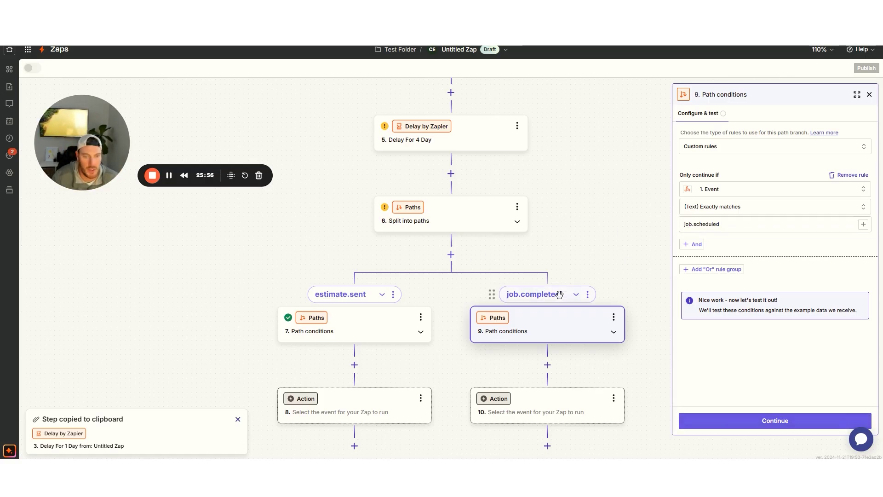
Rename the second branch from job.completed to 'job.scheduled'
left_click(587, 294)
left_click(633, 300)
left_click(490, 274)
left_click_drag(490, 274, 461, 275)
type("scheduled")
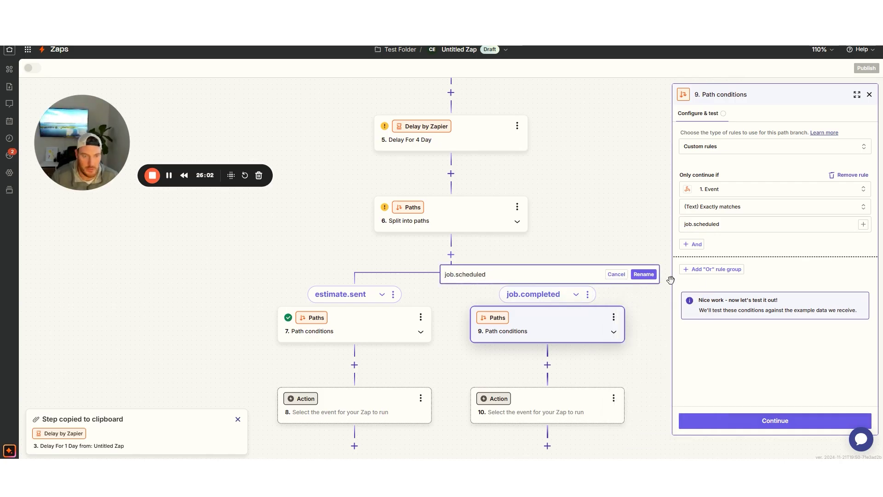
left_click(643, 274)
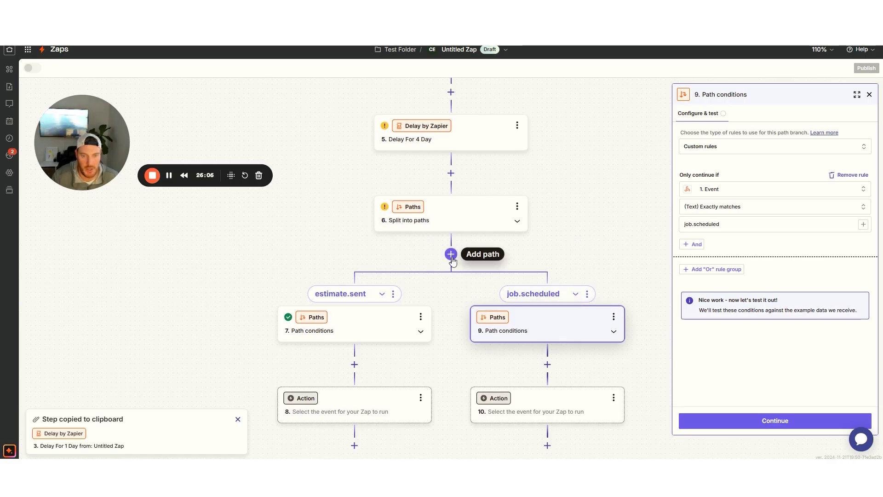
left_click(870, 94)
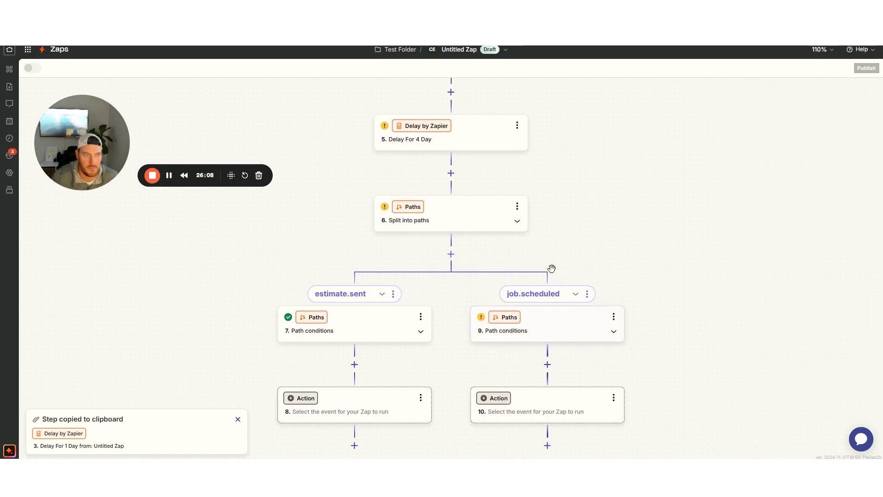
Add a third branch and name it 'job.completed'
left_click(451, 254)
left_click(476, 270)
left_click(508, 273)
type("job.completed")
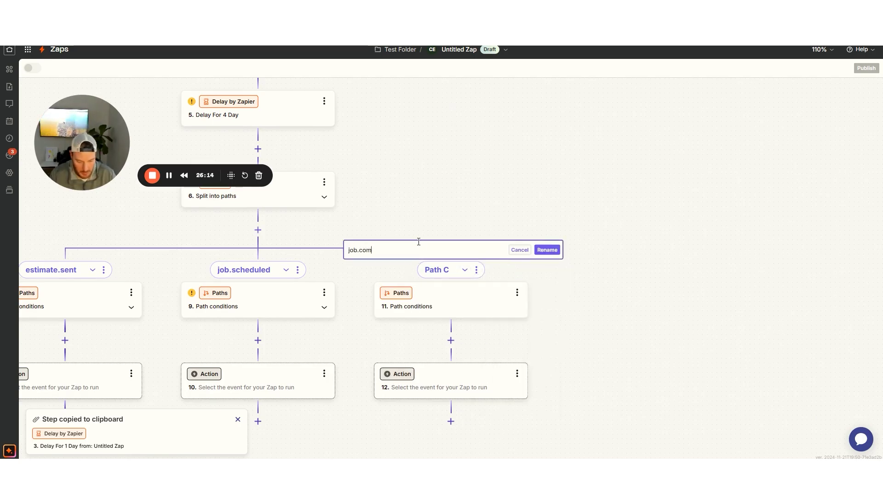
left_click(547, 250)
left_click(446, 306)
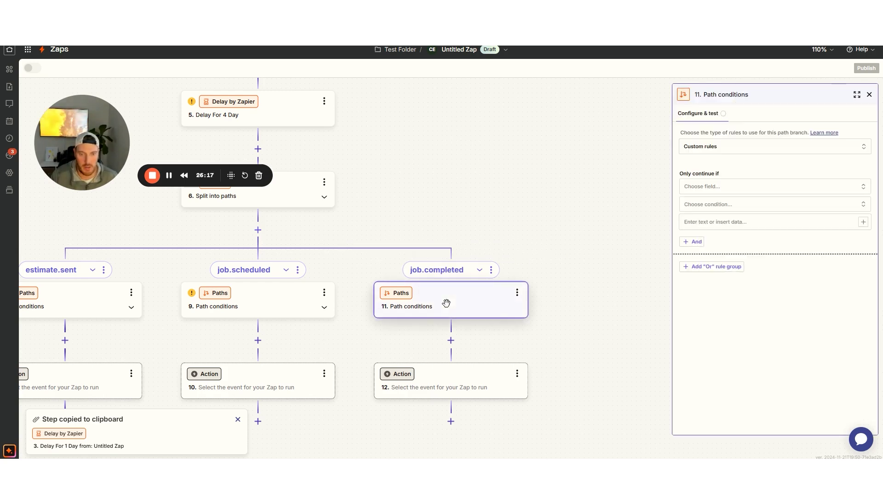
Copy the job.completed branch name from its rename field
left_click(326, 293)
left_click(491, 271)
left_click(491, 272)
left_click(492, 272)
left_click(535, 282)
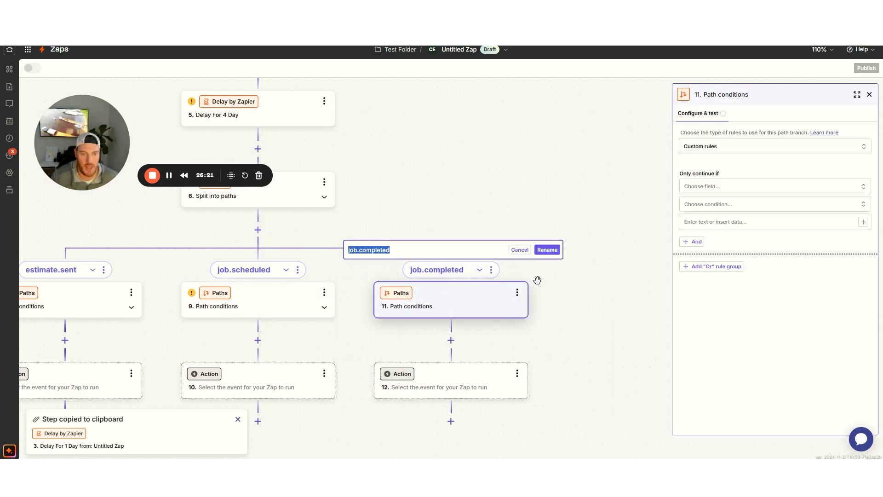
right_click(366, 251)
left_click(393, 63)
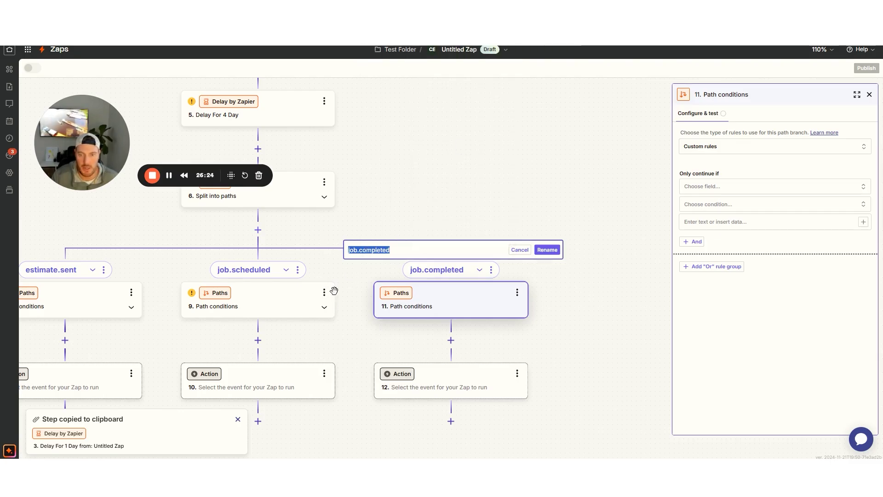
Duplicate the job.scheduled branch and delete the old empty job.completed branch
left_click(297, 270)
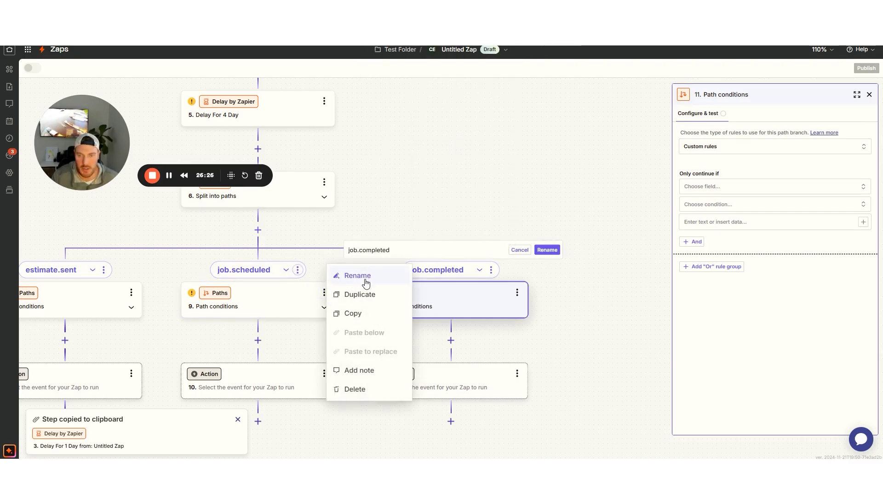
left_click(363, 296)
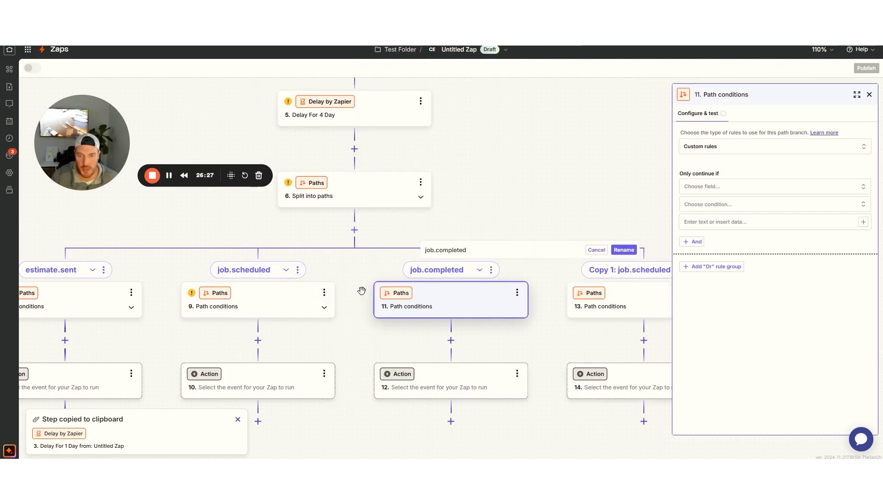
left_click(491, 270)
left_click(546, 392)
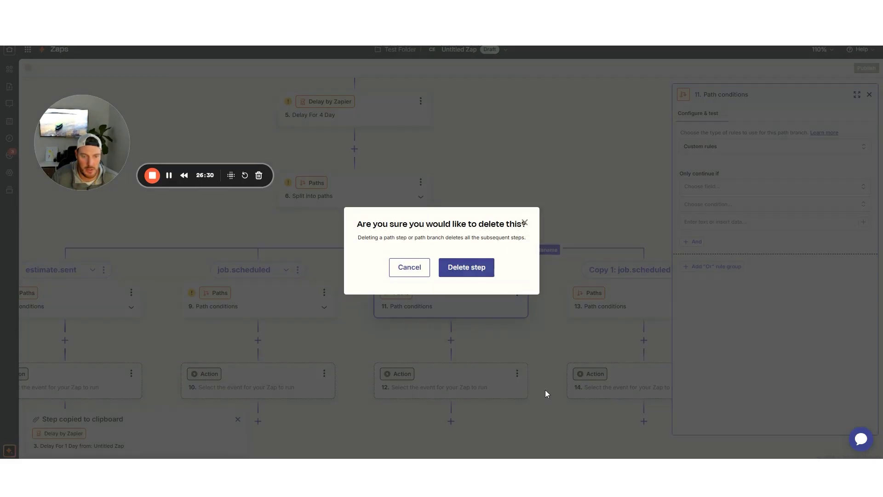
left_click(472, 268)
Rename the duplicated branch to 'job.completed'
left_click(505, 270)
left_click(555, 277)
left_click(432, 251)
key("ctrl+a")
type("job.completed")
left_click(547, 250)
left_click(460, 297)
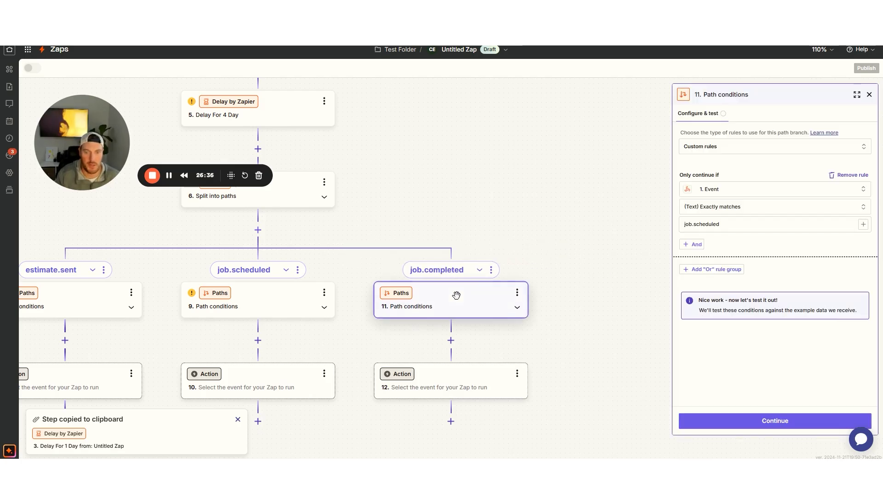
Change the job.completed rule's value to 'job.completed' and test it
left_click_drag(721, 224, 696, 225)
type("complet")
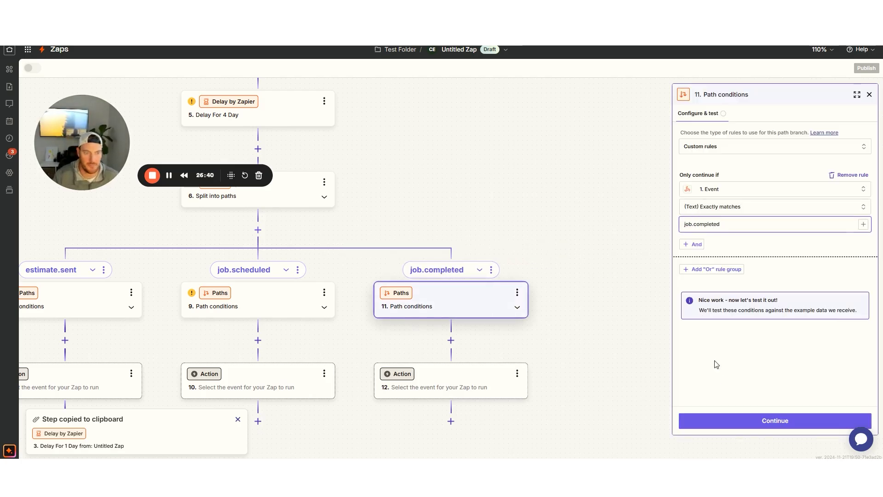
left_click(749, 420)
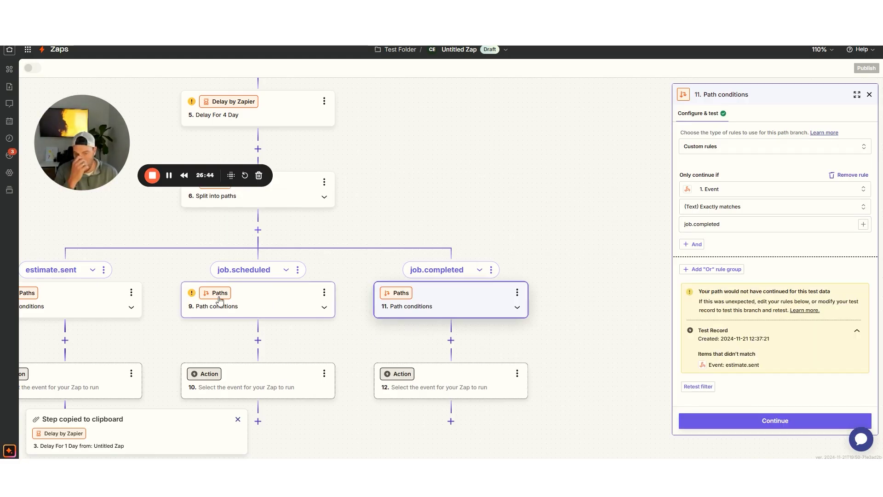
Test the job.scheduled branch's path conditions
left_click(192, 298)
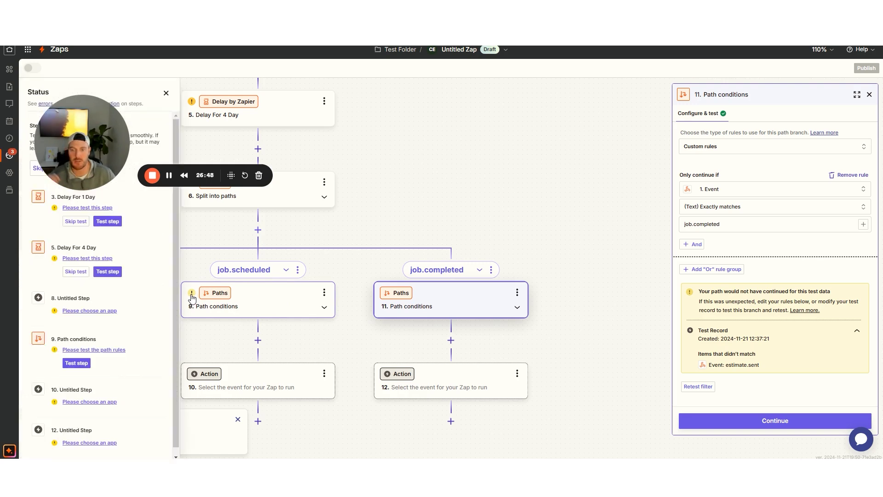
left_click(166, 93)
left_click(252, 308)
left_click(725, 420)
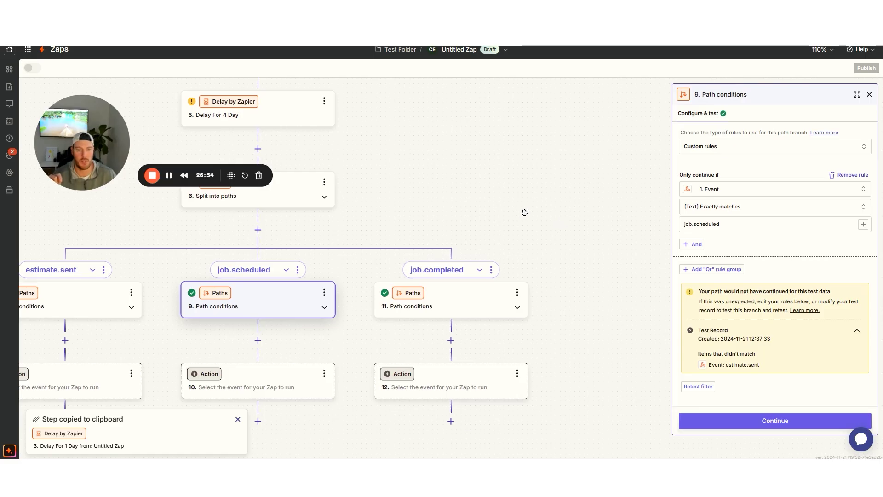
scroll(558, 234, "up", 5)
scroll(508, 285, "up", 3)
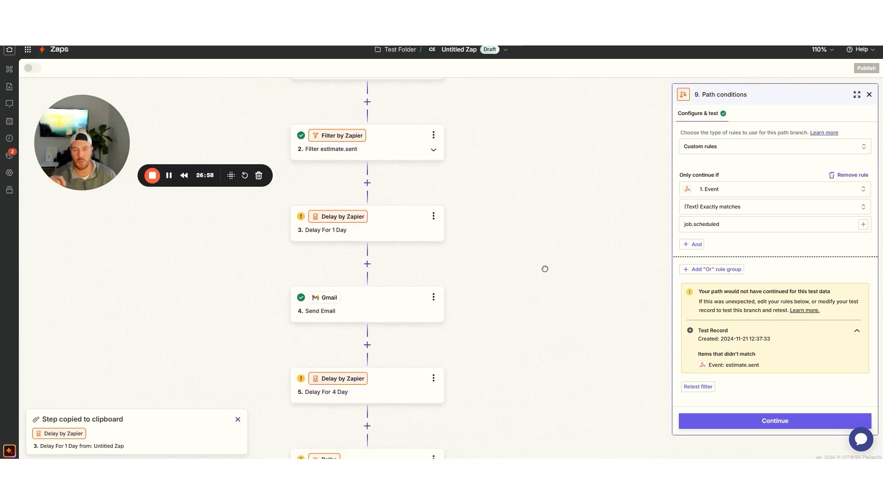
left_click(433, 135)
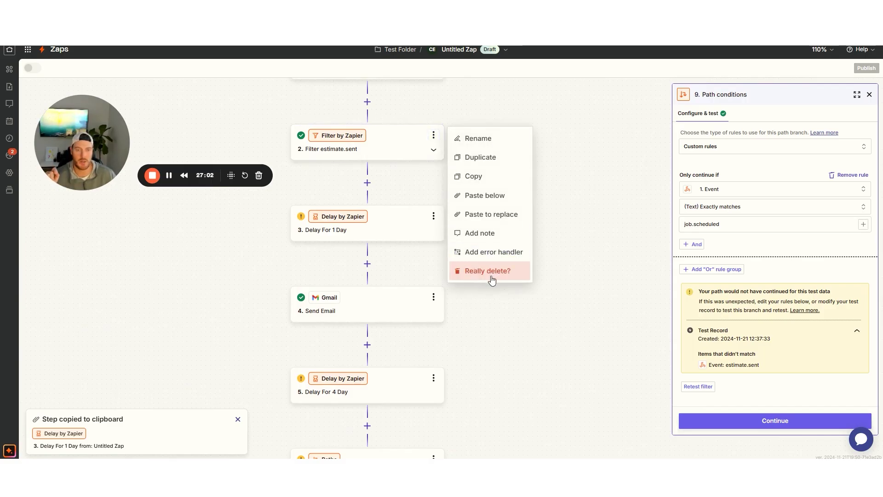
Delete the Filter step and move the Delay For 1 Day step into the estimate.sent branch
left_click(490, 276)
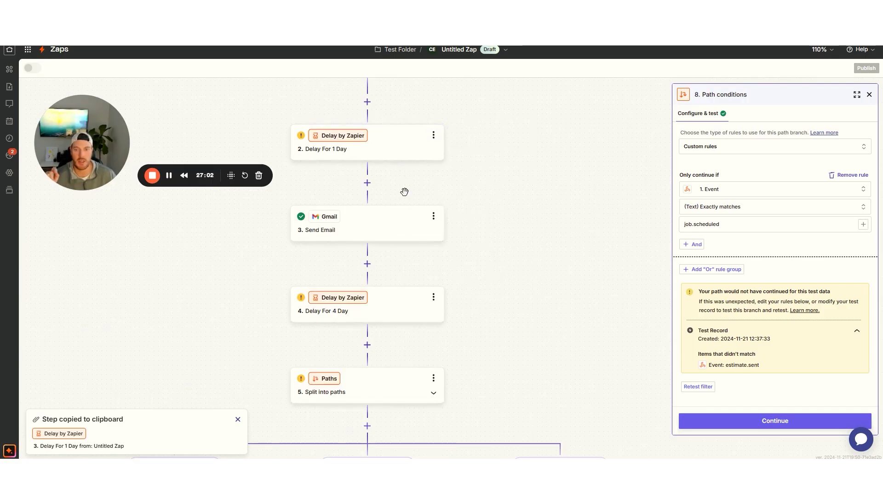
left_click(432, 135)
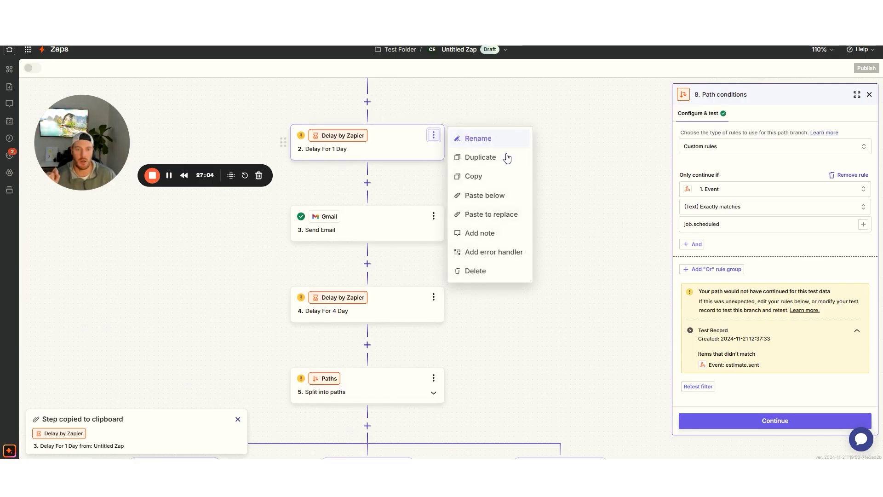
left_click(479, 178)
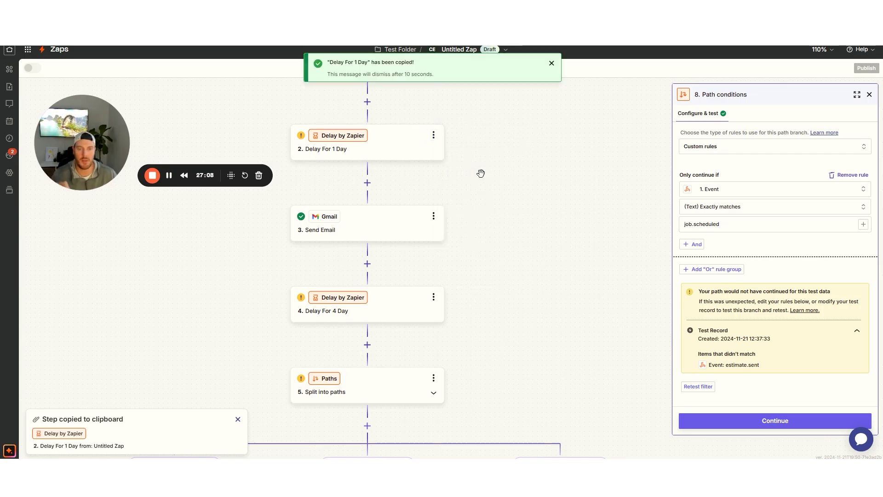
scroll(480, 175, "down", 5)
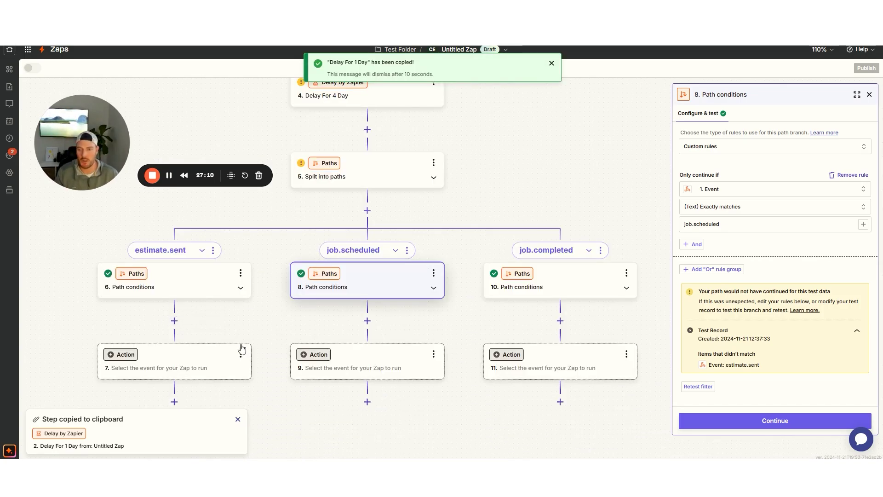
left_click(240, 354)
left_click(298, 432)
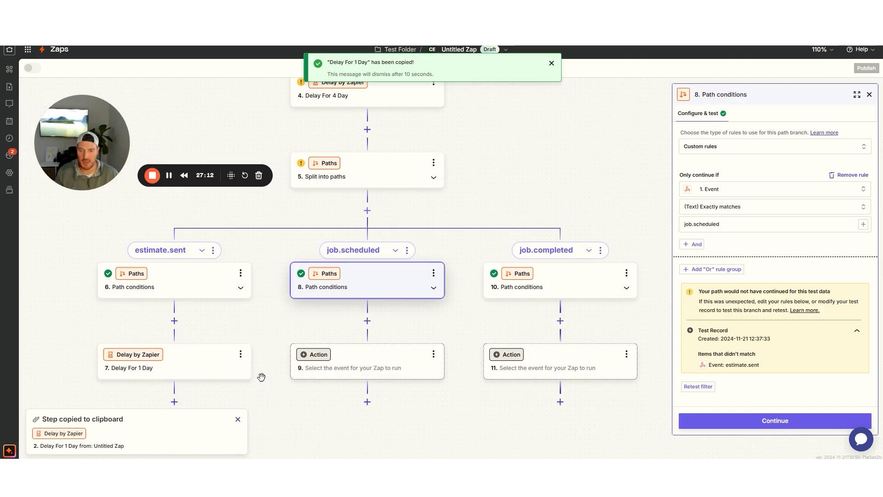
scroll(410, 300, "up", 5)
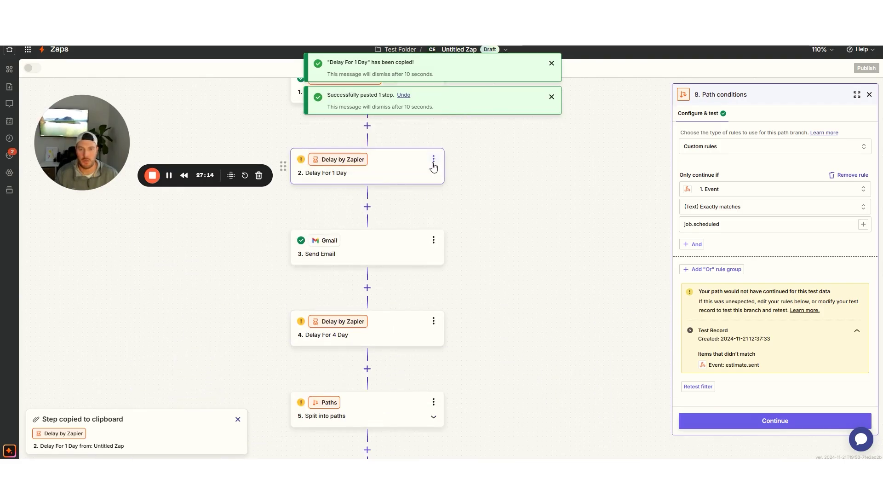
left_click(433, 159)
left_click(485, 296)
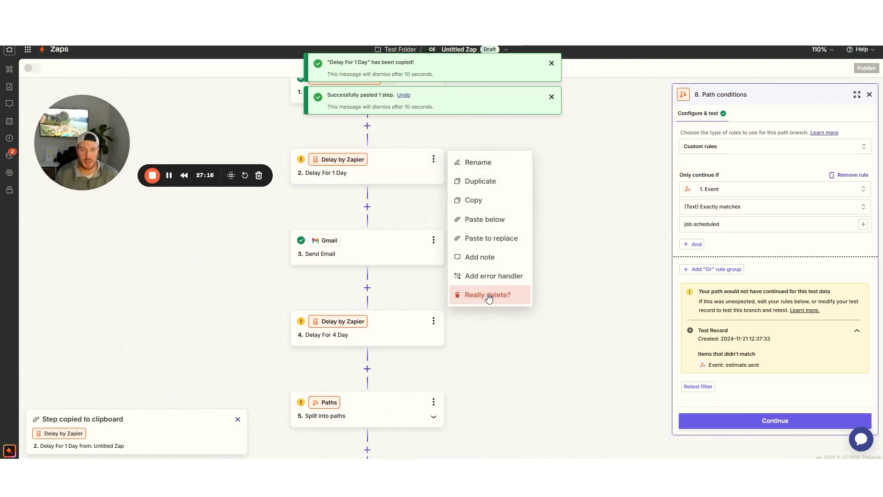
left_click(486, 297)
Paste a copy of Send Email below that delay and rename it 'Send Email - TY'
left_click(433, 159)
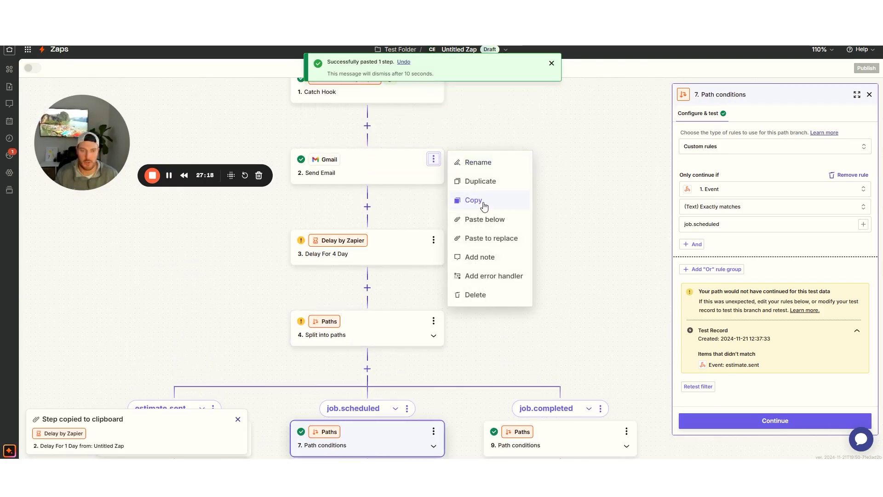
left_click(483, 203)
scroll(291, 269, "down", 3)
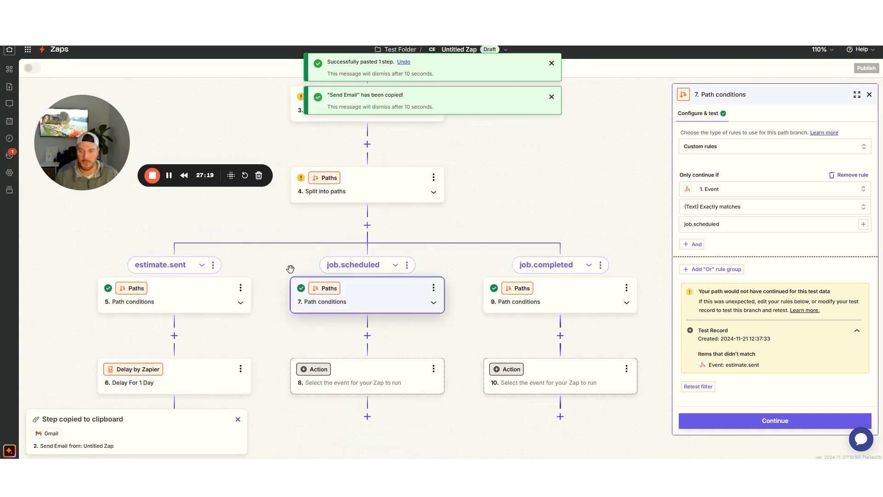
left_click(241, 368)
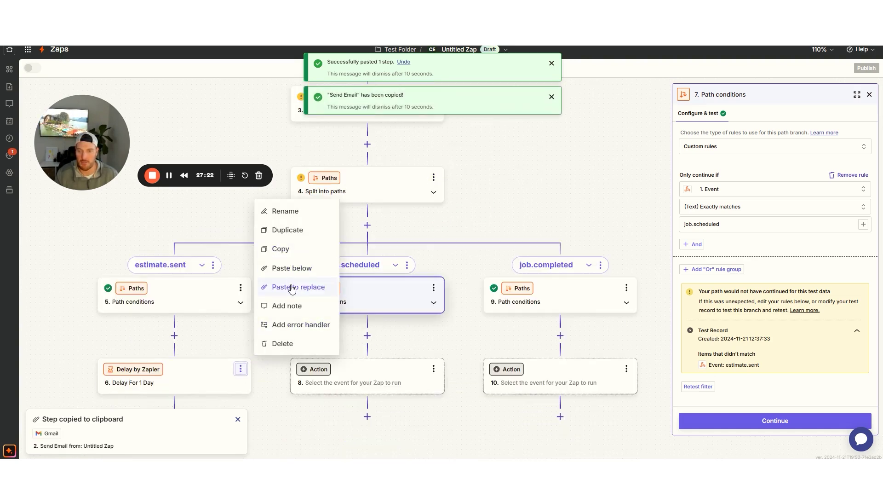
left_click(290, 267)
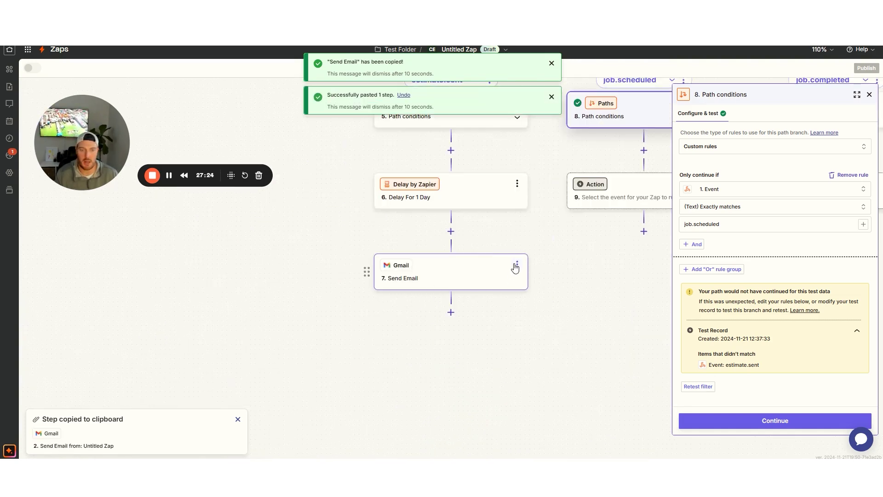
left_click(517, 264)
left_click(550, 266)
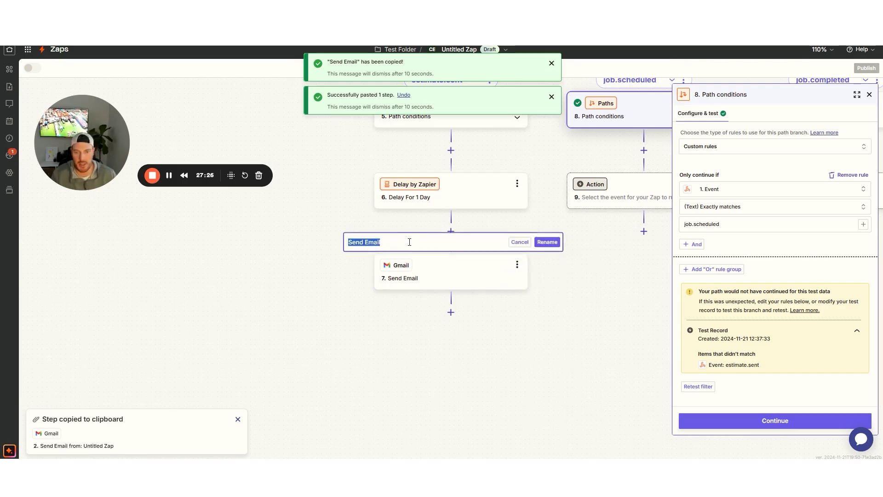
left_click(409, 242)
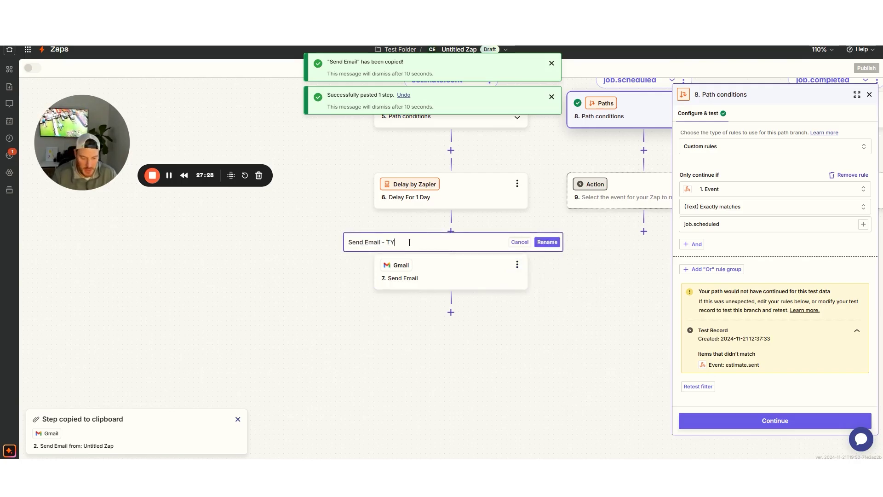
left_click(551, 243)
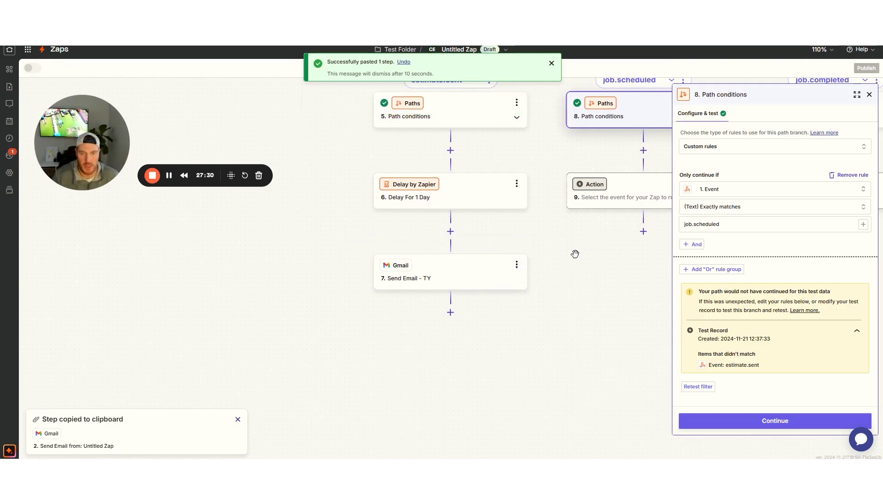
left_click_drag(575, 252, 318, 373)
left_click_drag(494, 118, 477, 257)
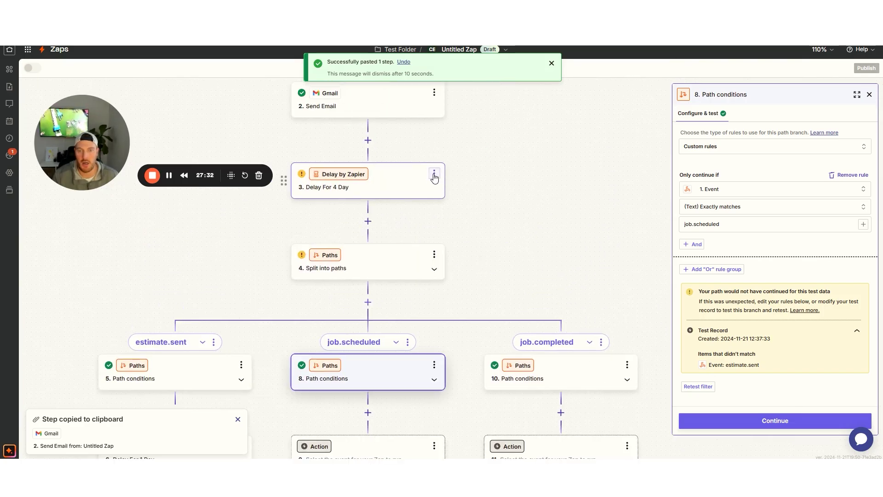
Replace the empty job.completed action with a copy of the Delay For 4 Day step
left_click(434, 175)
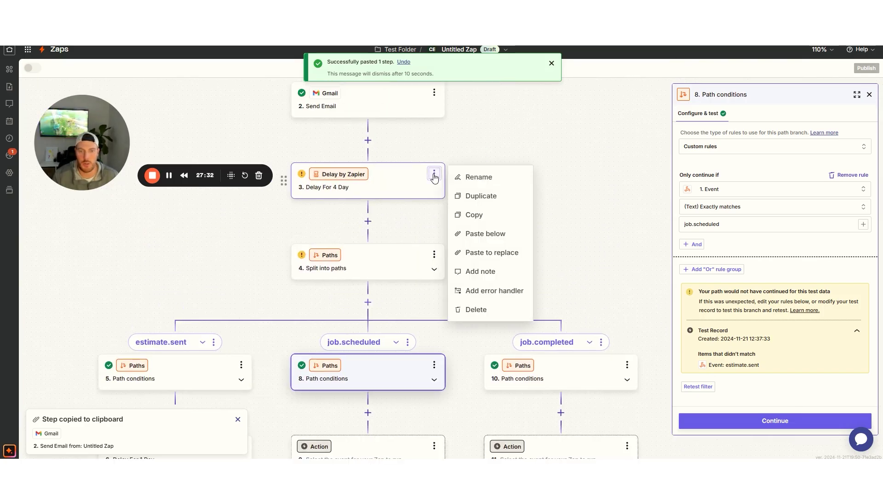
left_click(478, 216)
scroll(538, 168, "down", 3)
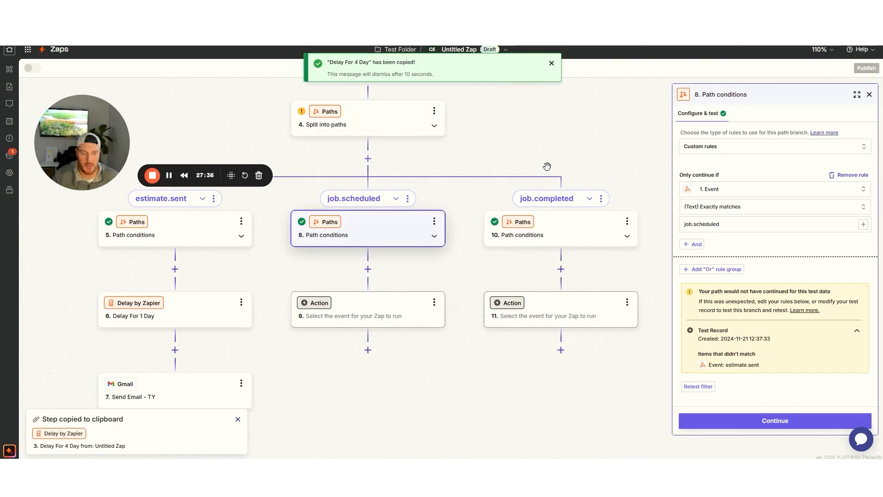
left_click(626, 302)
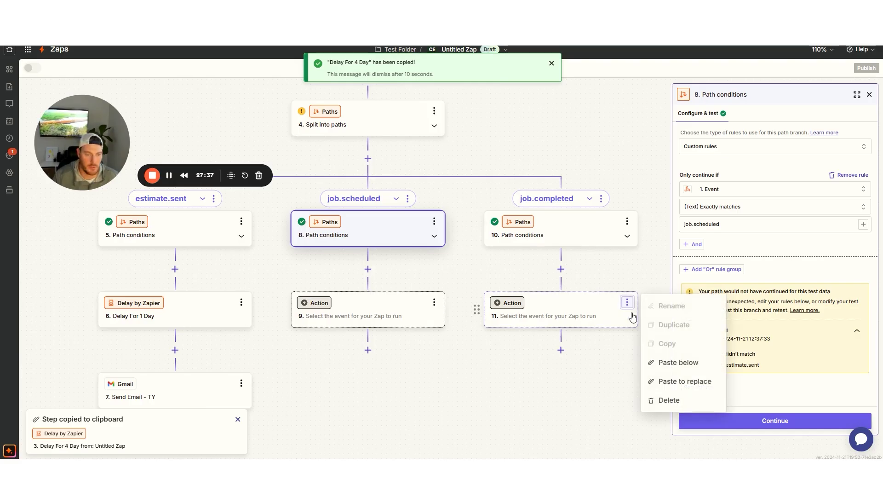
left_click(661, 386)
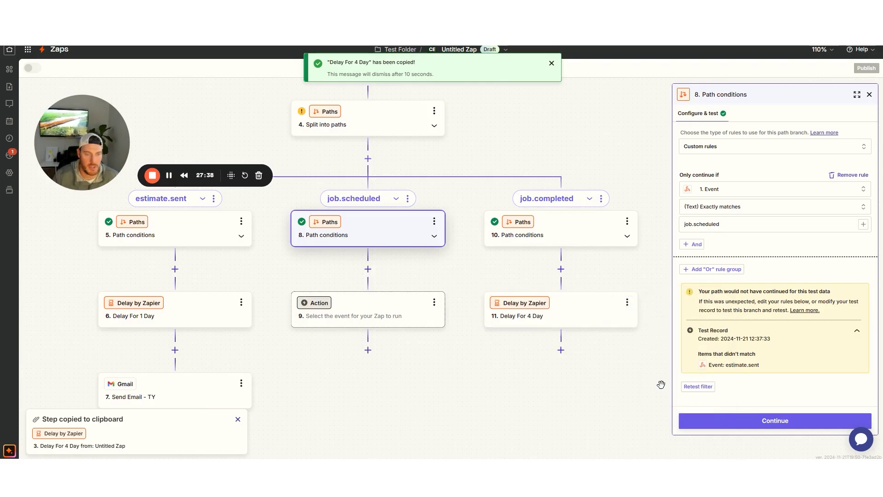
Rename the pasted delay step to 'Delay For 300 Days'
left_click(627, 303)
left_click(671, 305)
left_click(483, 280)
left_click_drag(487, 281, 523, 280)
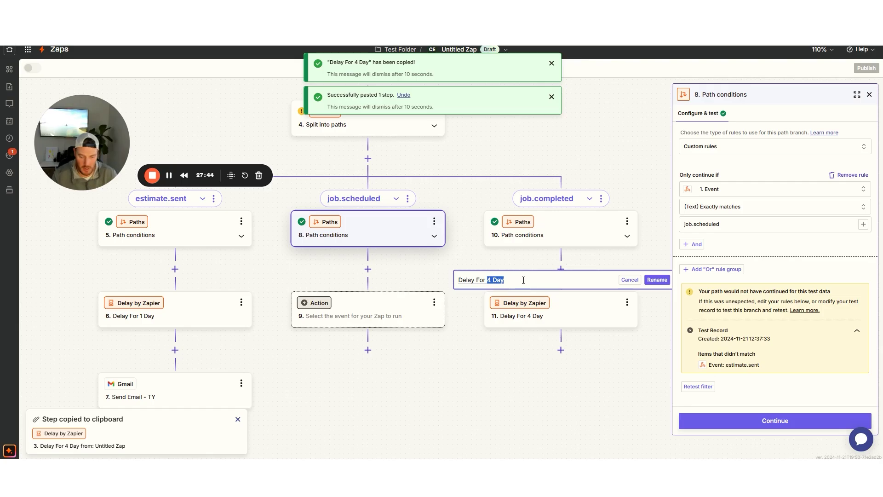
type("300 Days")
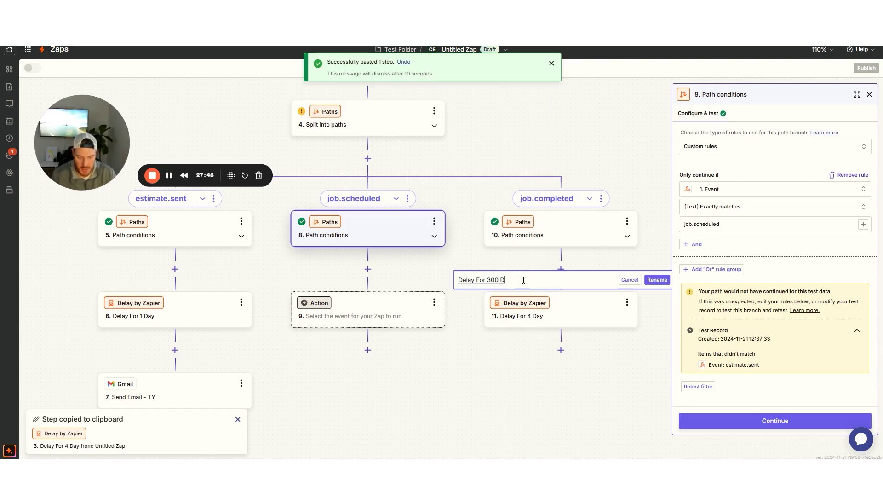
left_click(657, 280)
Set the delay duration to 300 days and skip the step test
left_click(566, 313)
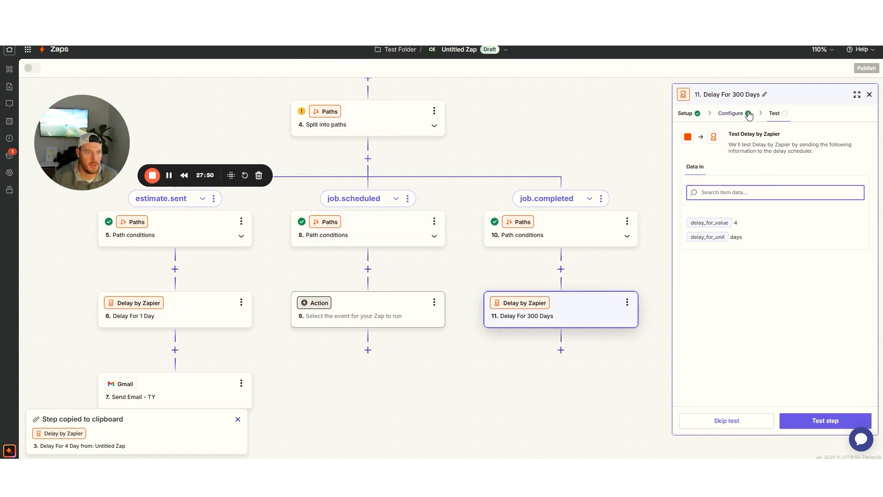
left_click(733, 113)
double_click(698, 187)
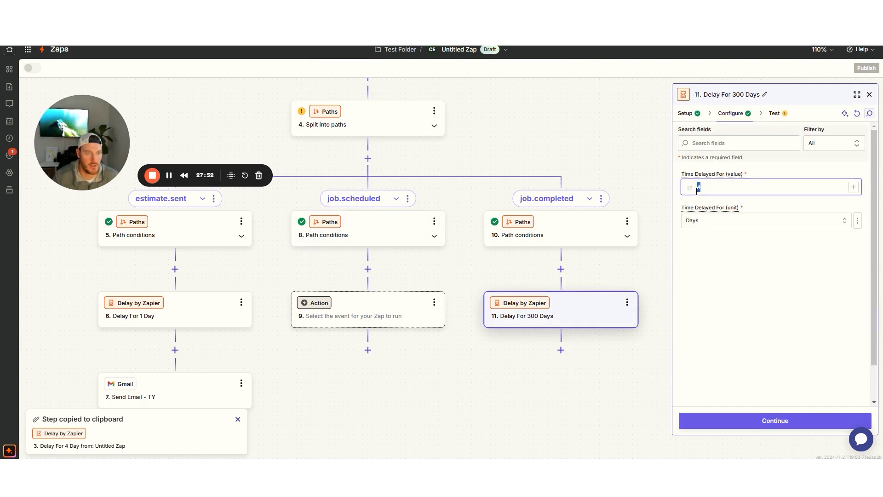
type("300")
left_click(751, 420)
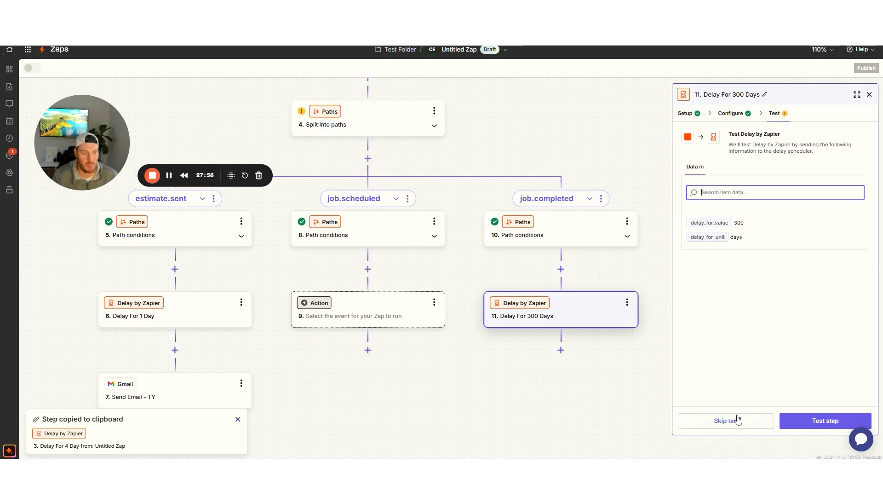
left_click(747, 424)
left_click_drag(550, 391, 482, 384)
left_click_drag(345, 370, 441, 345)
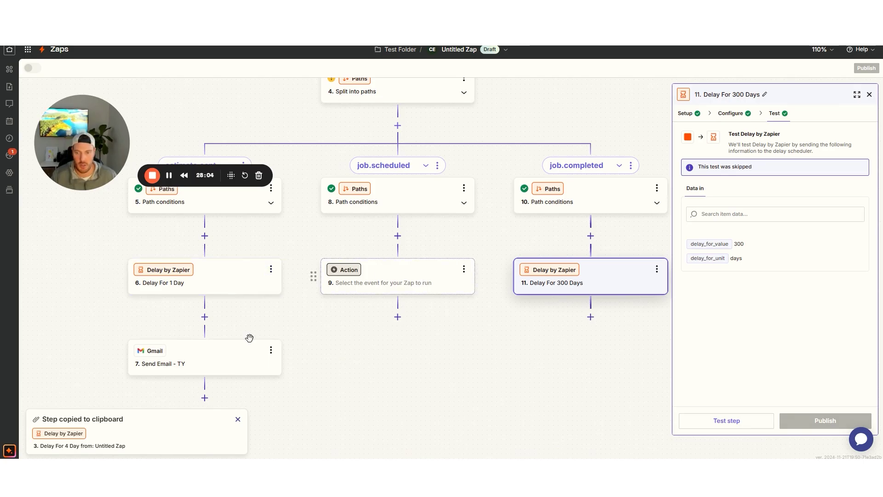
Paste a copy of Send Email - TY into job.scheduled and delete the empty action
left_click(271, 350)
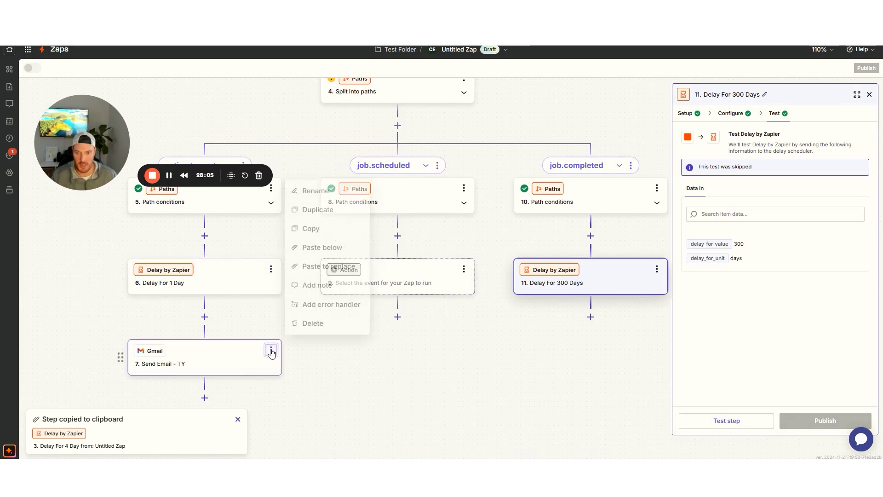
left_click(320, 229)
left_click(466, 270)
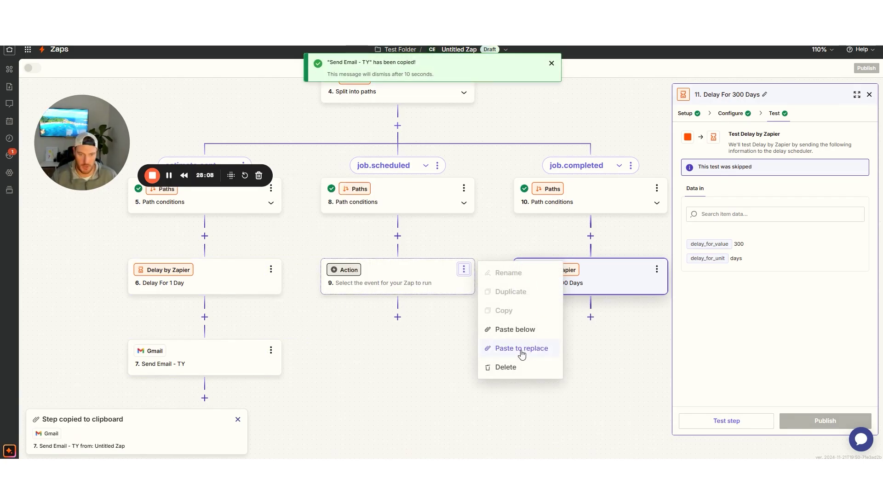
left_click(515, 334)
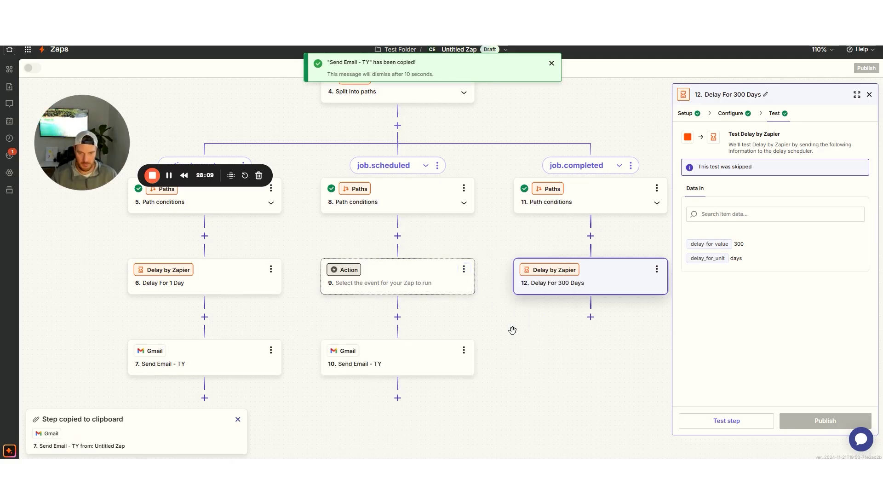
left_click(464, 269)
left_click(528, 368)
left_click(518, 368)
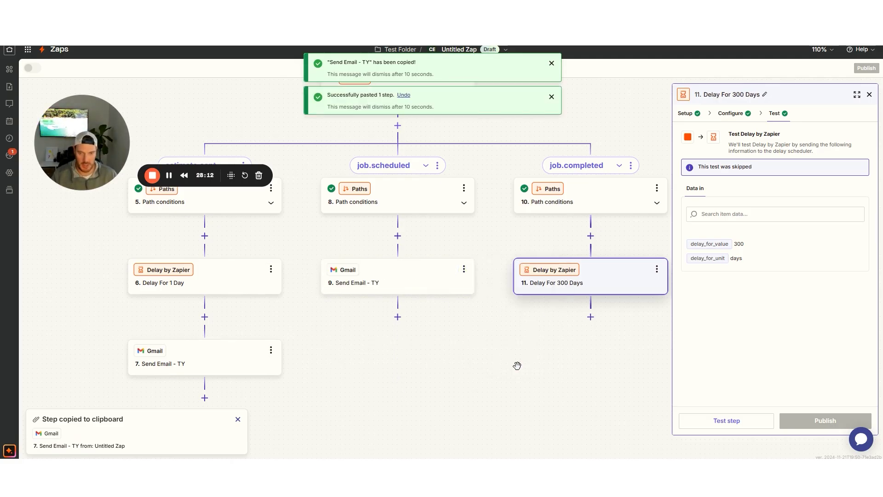
left_click(395, 282)
Rename the new email step to 'Send Email - Upcoming Job Customer Checklist'
left_click(463, 269)
left_click(493, 275)
left_click_drag(332, 247, 360, 247)
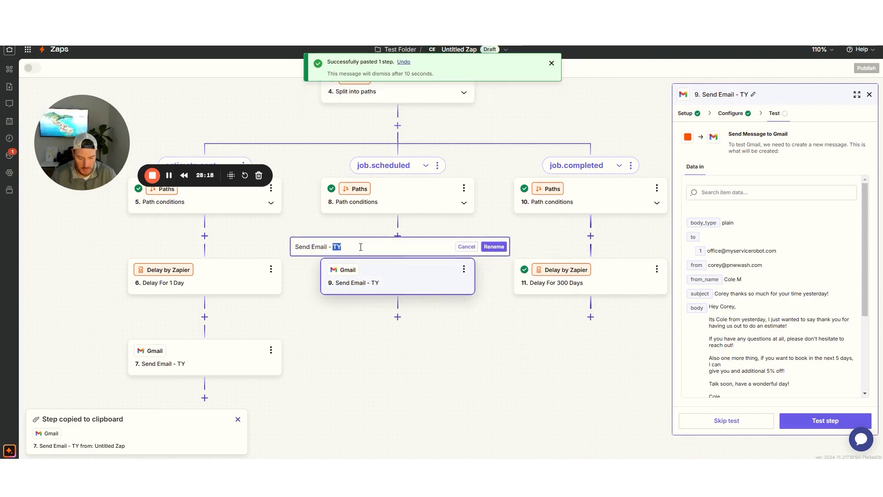
type("Job Sc")
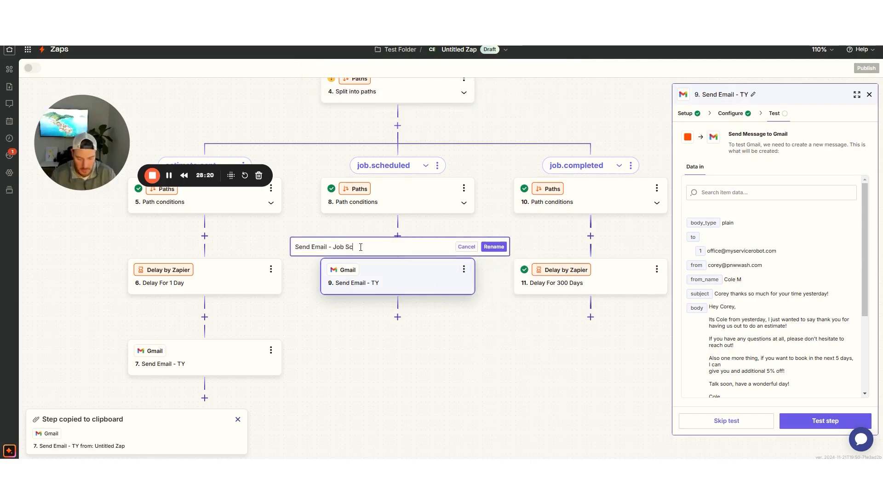
key("BackSpace")
key("BackSpace")
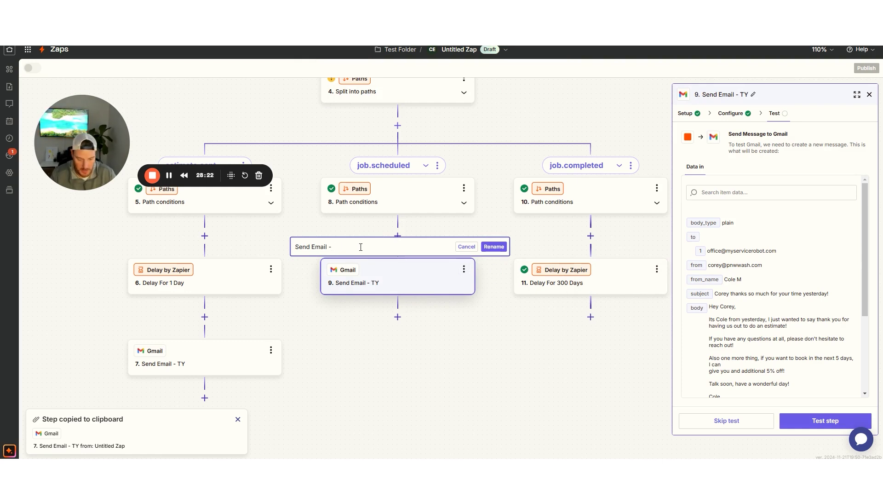
type("Upcoming Job Cus")
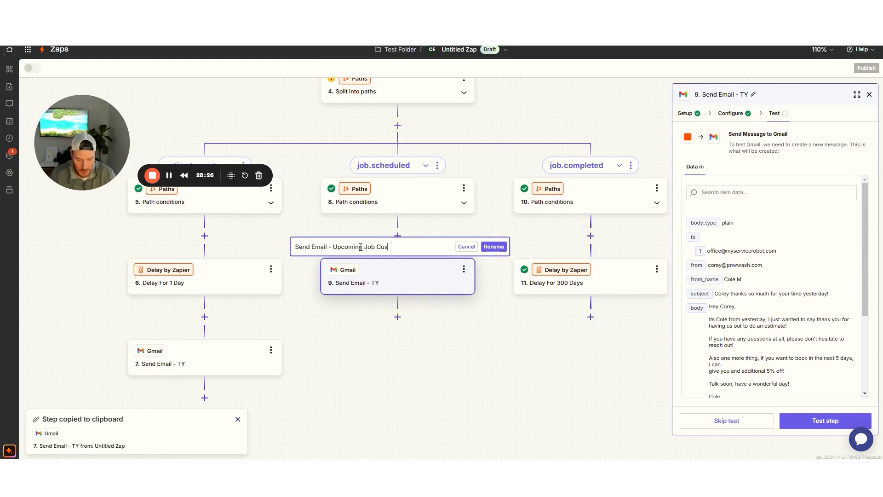
type("tomer Checklist")
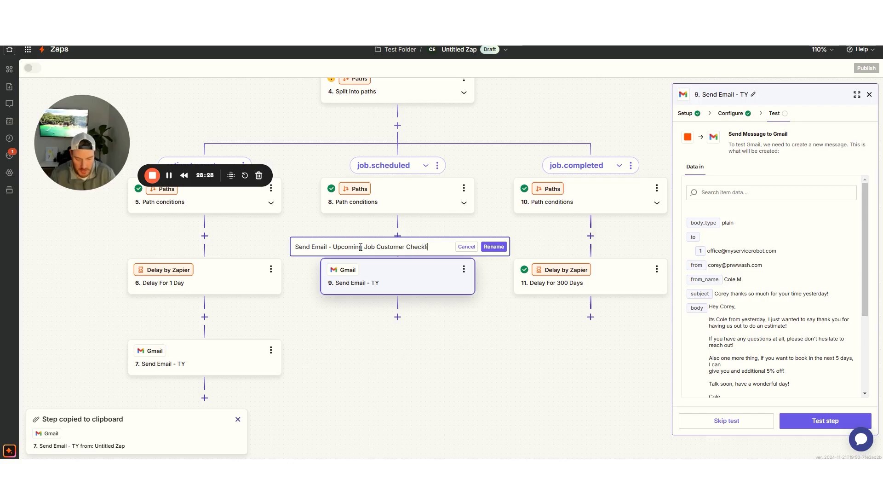
left_click(493, 247)
left_click_drag(530, 345, 400, 349)
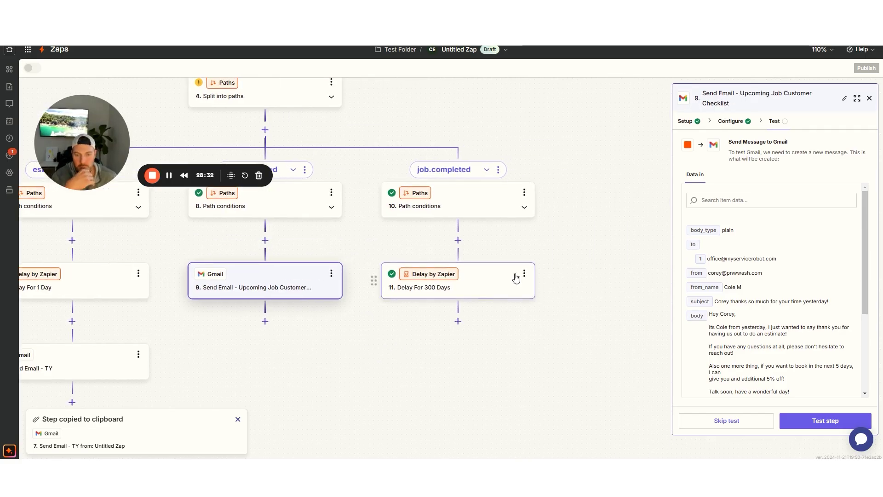
Copy the Upcoming Job email step and paste it below the 300-day delay in the job.completed branch
left_click(332, 273)
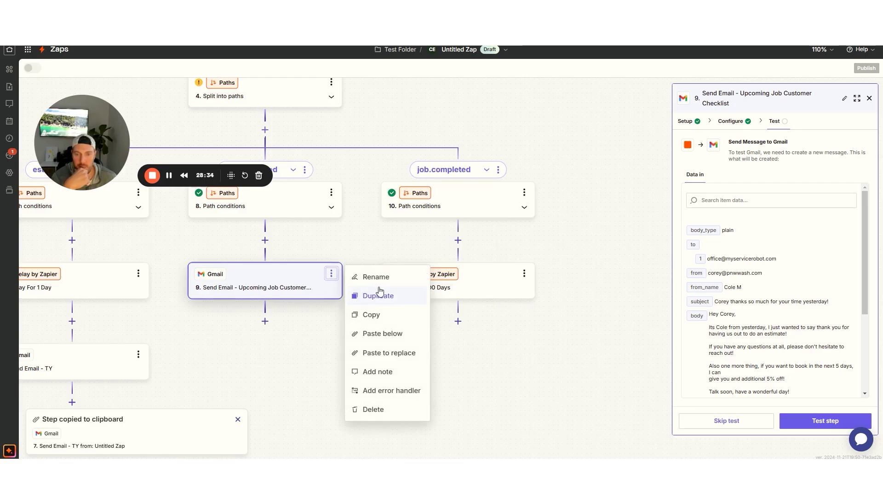
left_click(368, 314)
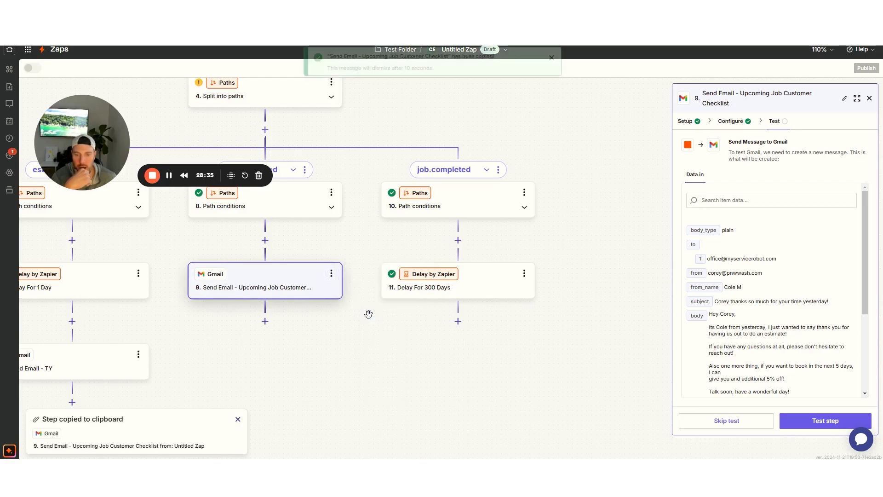
left_click(524, 273)
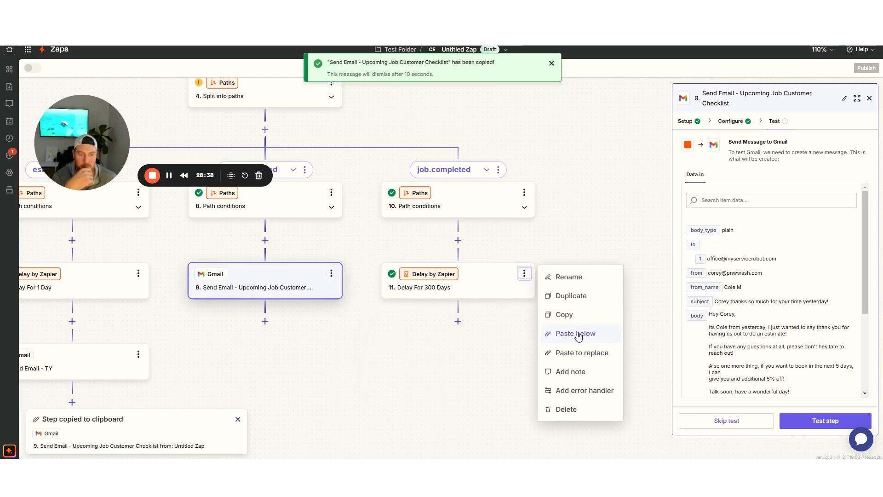
left_click(578, 334)
Rename the pasted step to 'Send Email - Re-Work Reminder' and open the Upcoming Job email's settings
left_click(524, 355)
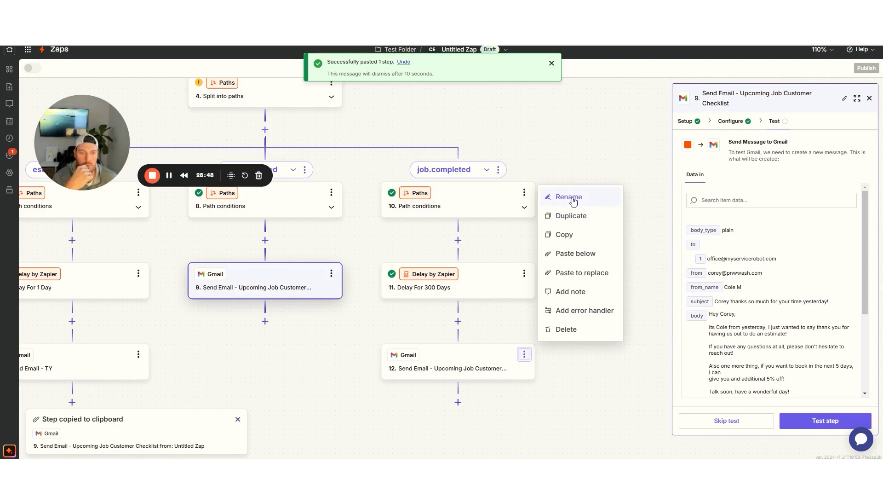
left_click(569, 197)
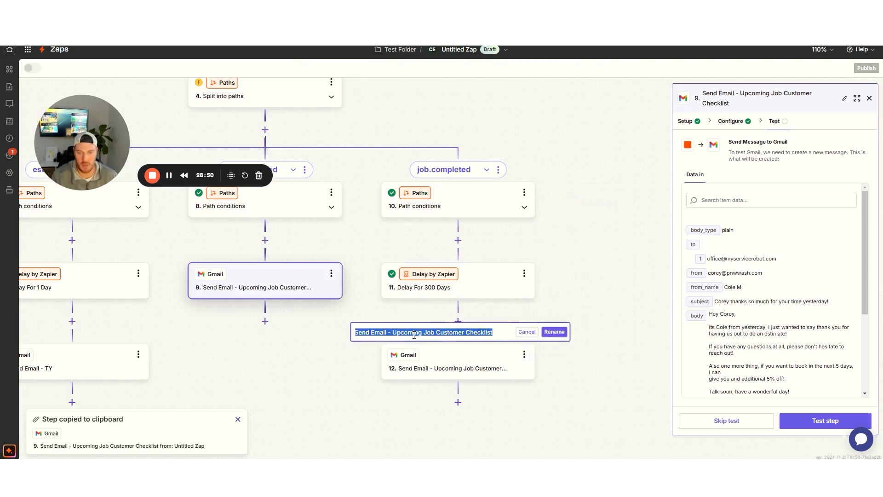
left_click_drag(396, 332, 518, 334)
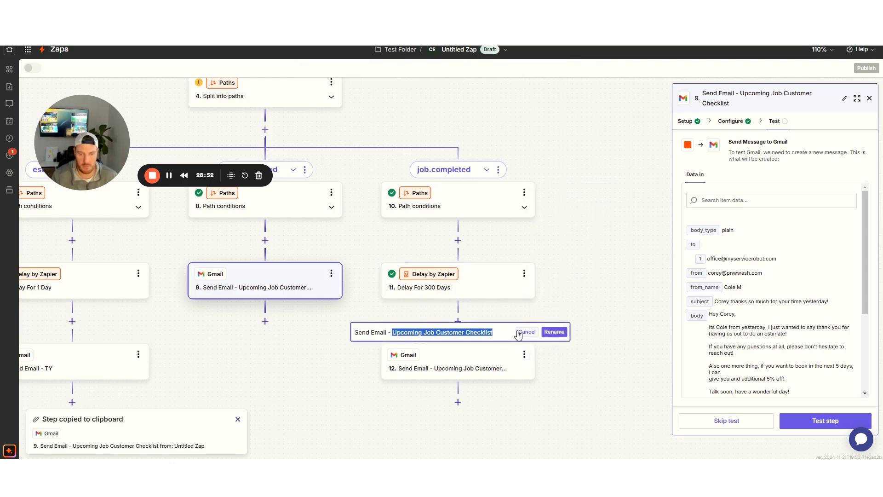
type("Re-Work Reminder")
left_click(553, 332)
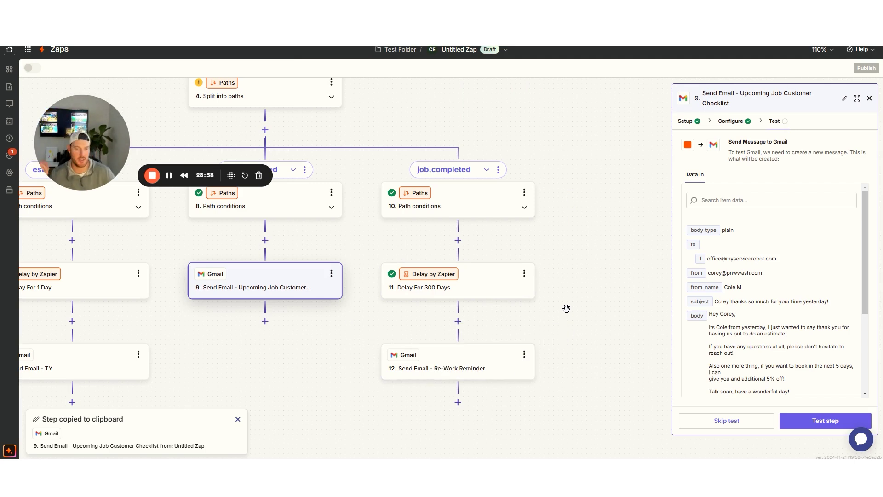
left_click_drag(275, 341, 312, 333)
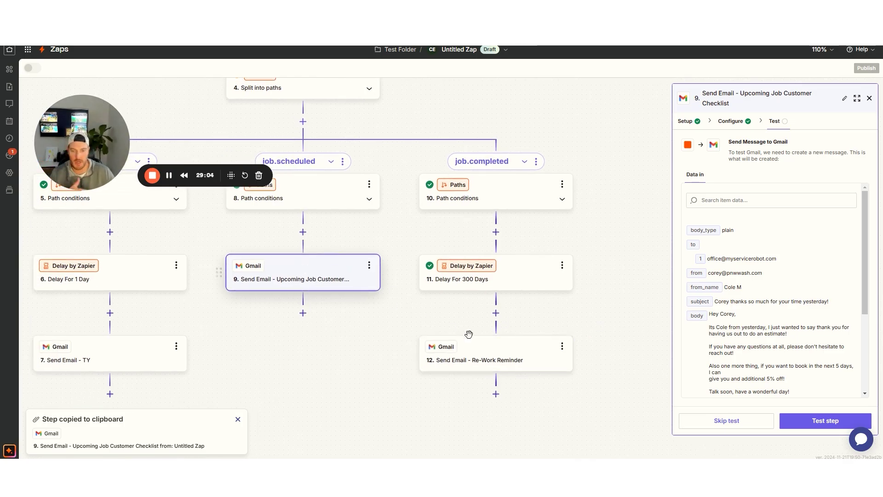
left_click(731, 121)
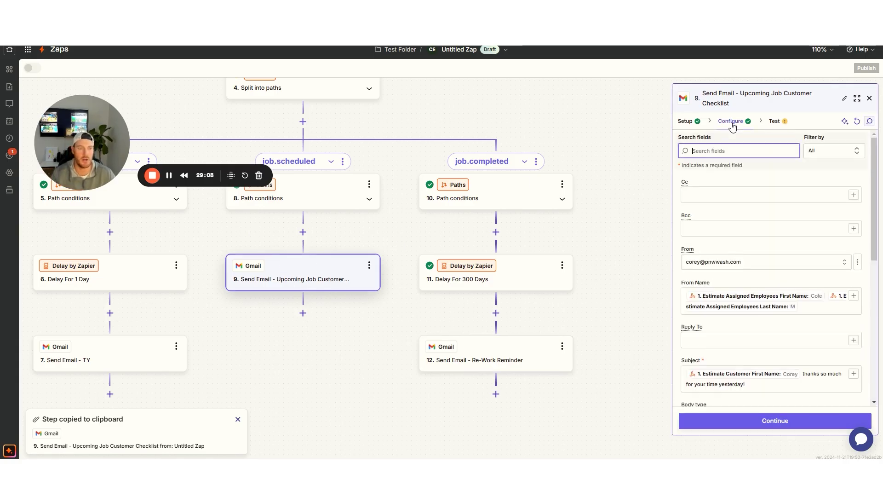
Clear the old thank-you and checklist wording from the Upcoming Job email's subject
scroll(757, 216, "down", 10)
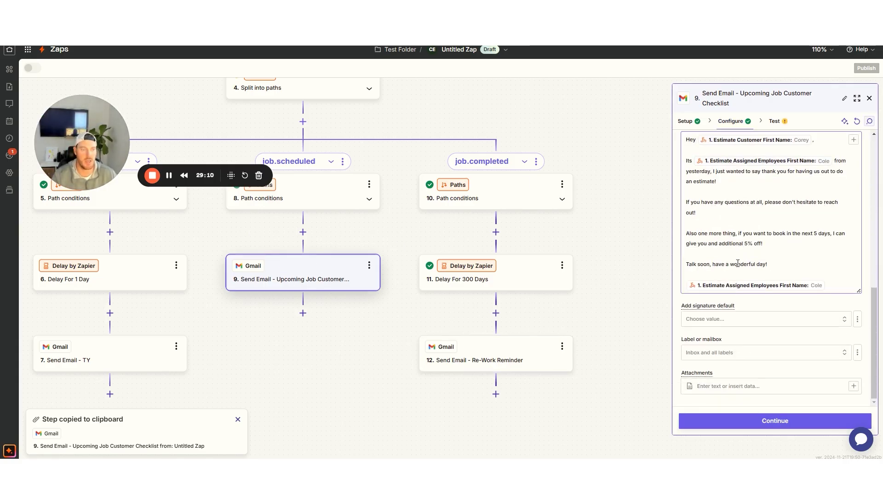
scroll(773, 220, "up", 3)
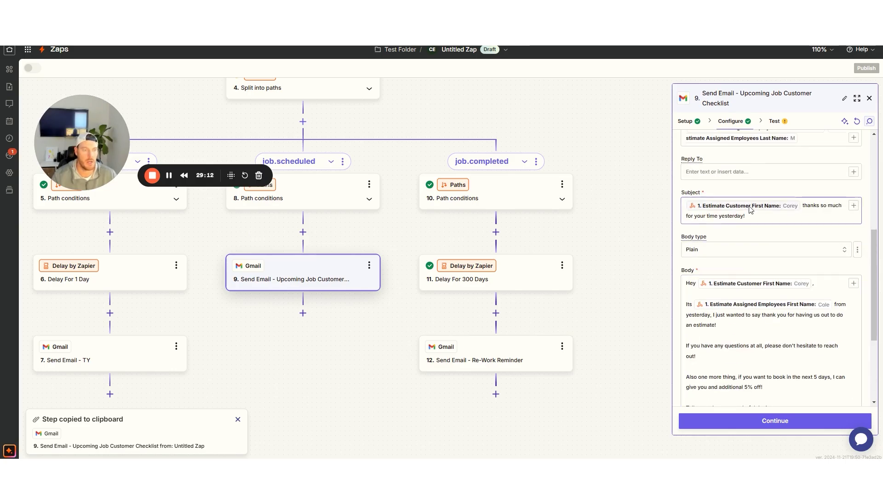
left_click(688, 210)
type("Hey 1.")
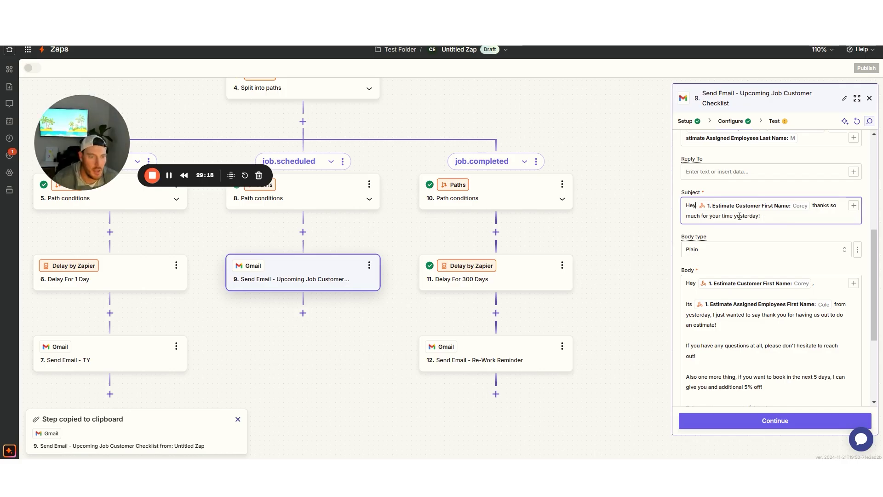
left_click_drag(815, 207, 838, 217)
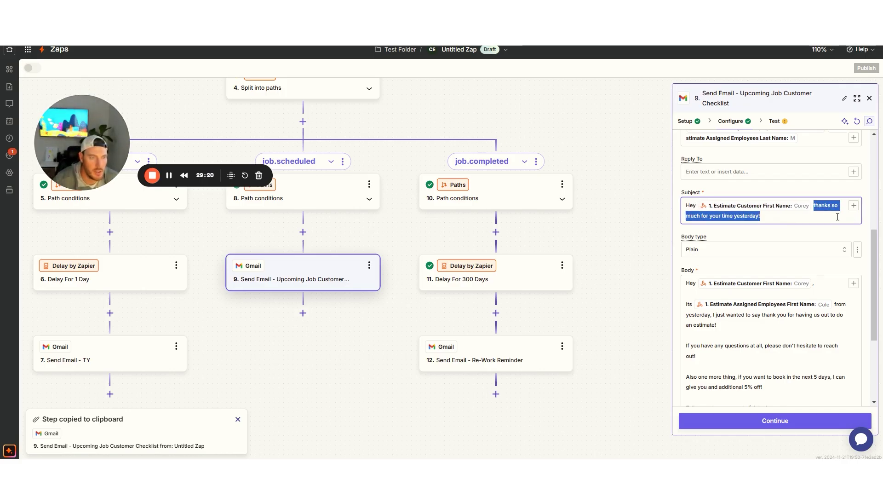
type("heres a checklist")
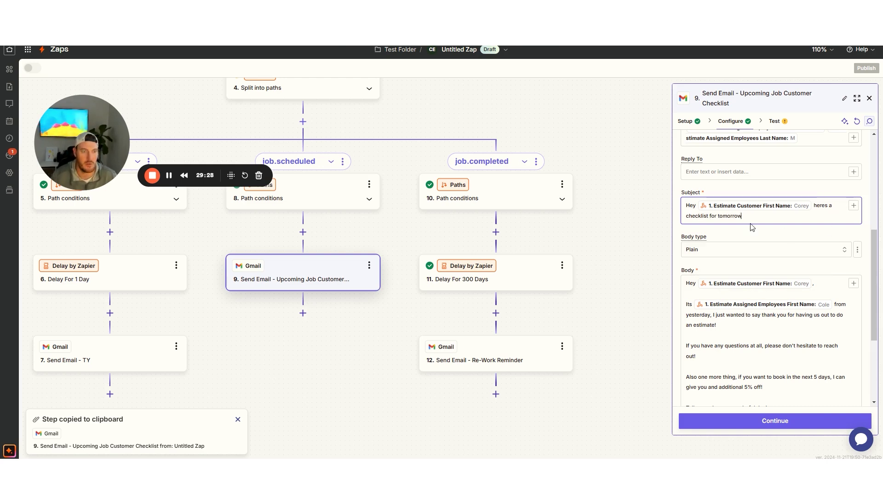
left_click_drag(746, 217, 719, 217)
type("your upcoming job")
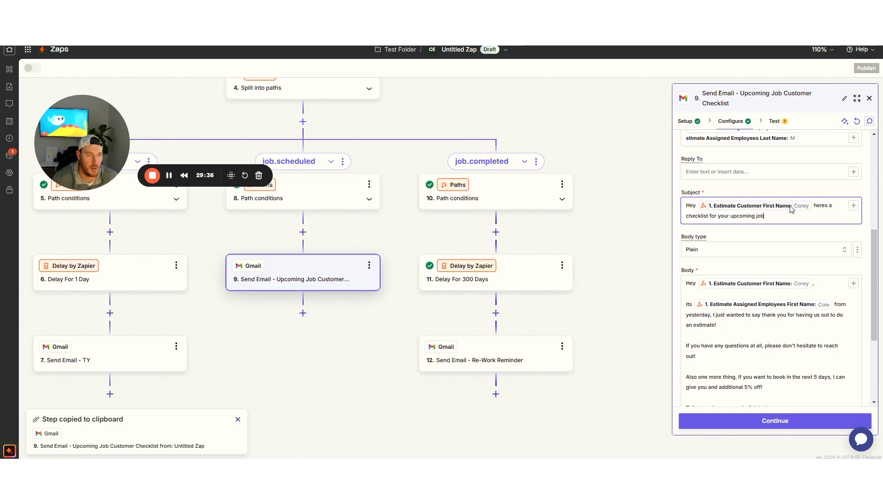
left_click_drag(764, 217, 816, 202)
key("BackSpace")
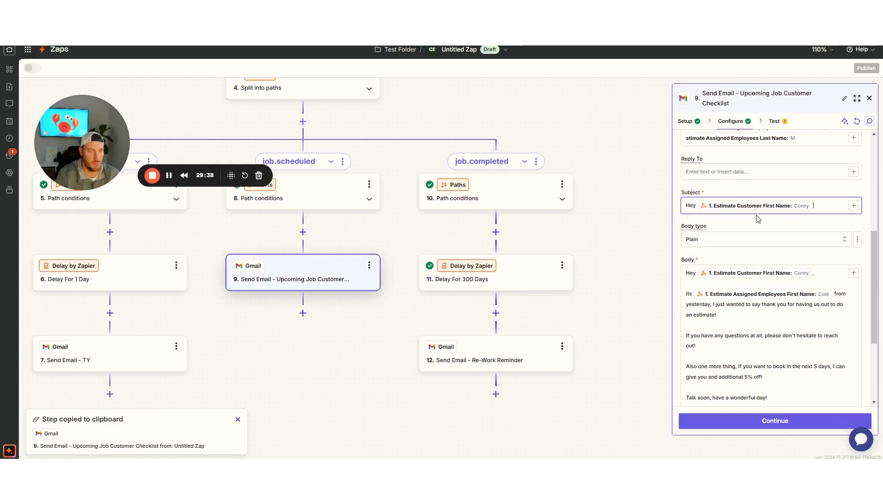
Remove 'Hey' and type ''s Courtesy Checklist for Pressure Washing' after the first-name pill
left_click(701, 209)
key("BackSpace")
key("BackSpace")
key("BackSpace")
key("BackSpace")
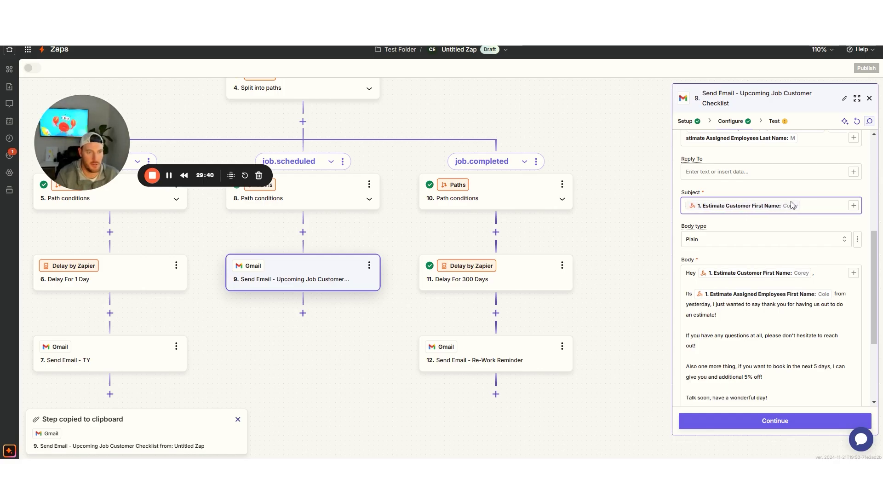
left_click(811, 208)
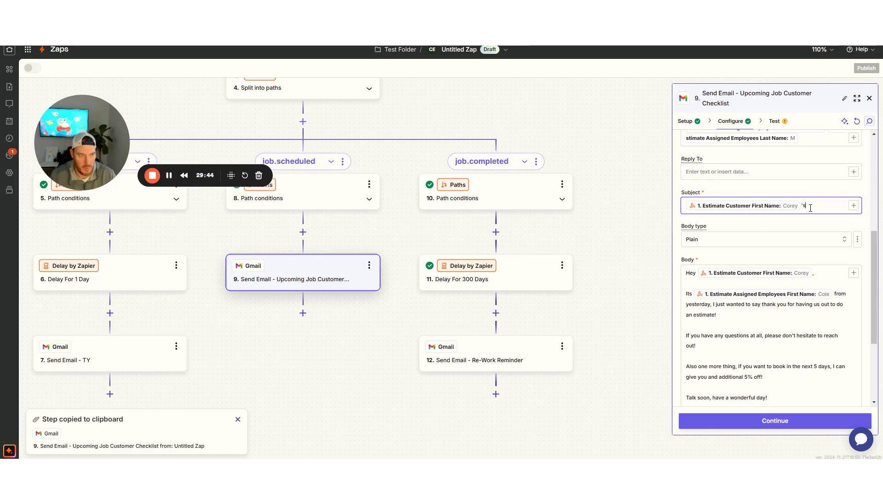
type("'s Washing")
key("BackSpace")
key("BackSpace")
key("BackSpace")
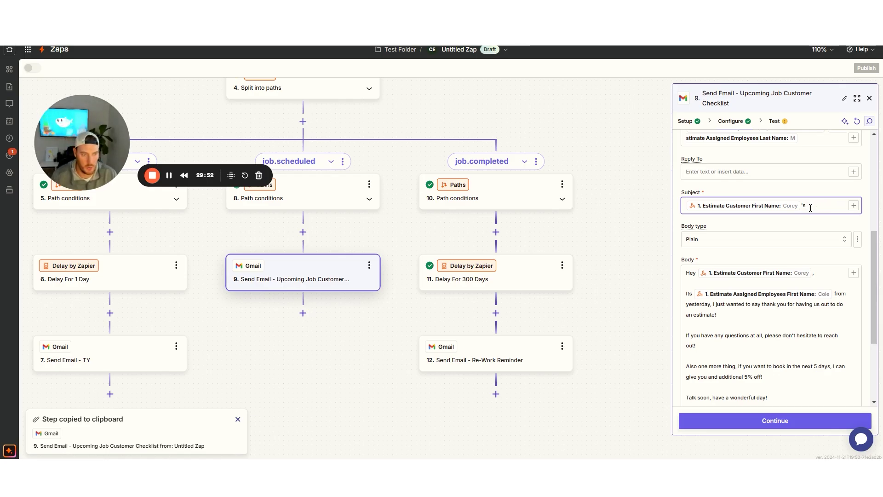
type("Co")
type("urtesy Checkluist f")
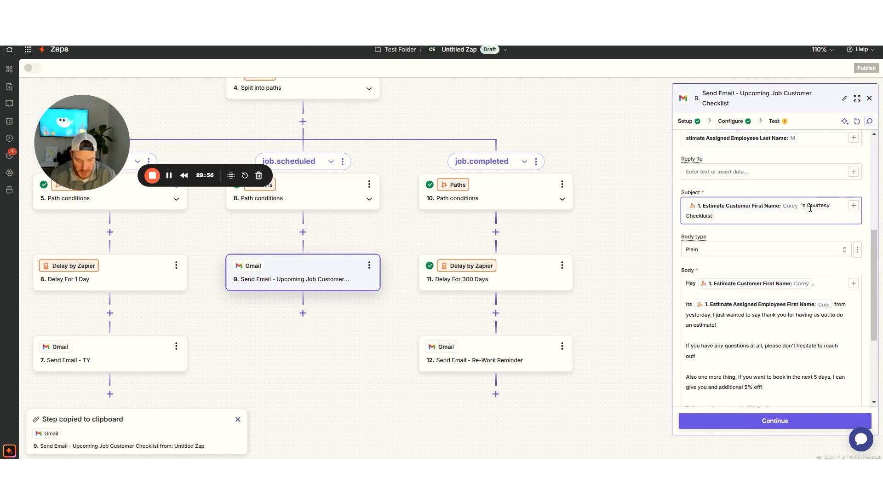
key("BackSpace")
key("BackSpace")
key("BackSpace")
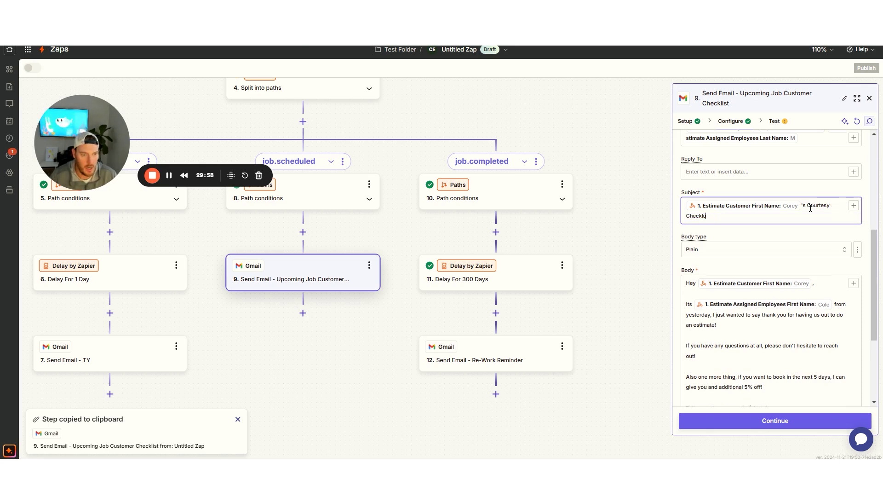
type("r Pressure Washing")
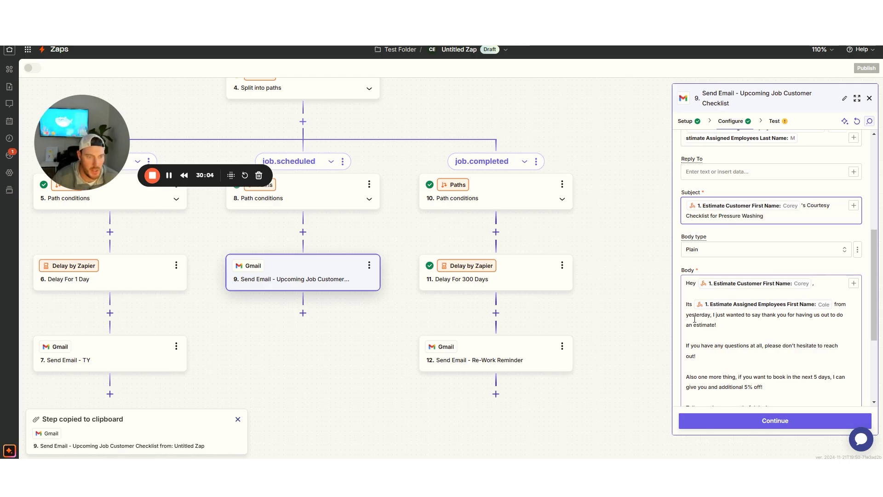
Replace the body with the courtesy note plus '-close all windows and doors' and '-pick dog crap out of yard'
left_click_drag(685, 304, 833, 283)
key("BackSpace")
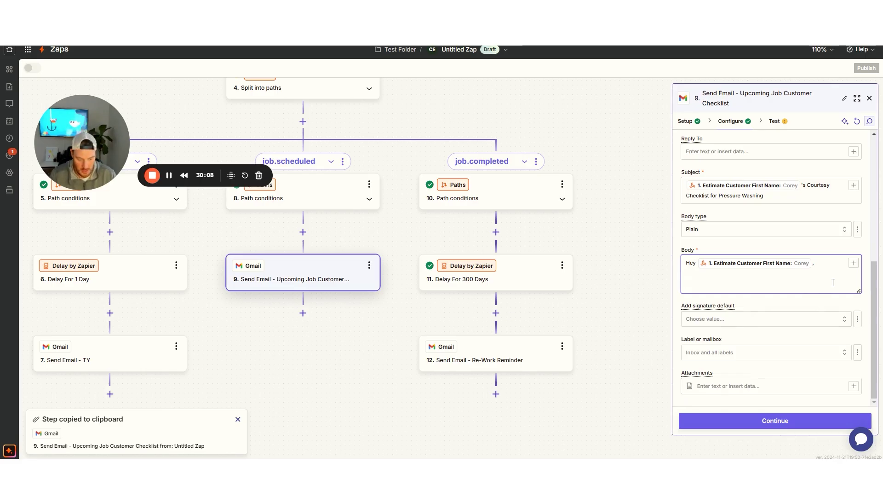
type("This is just")
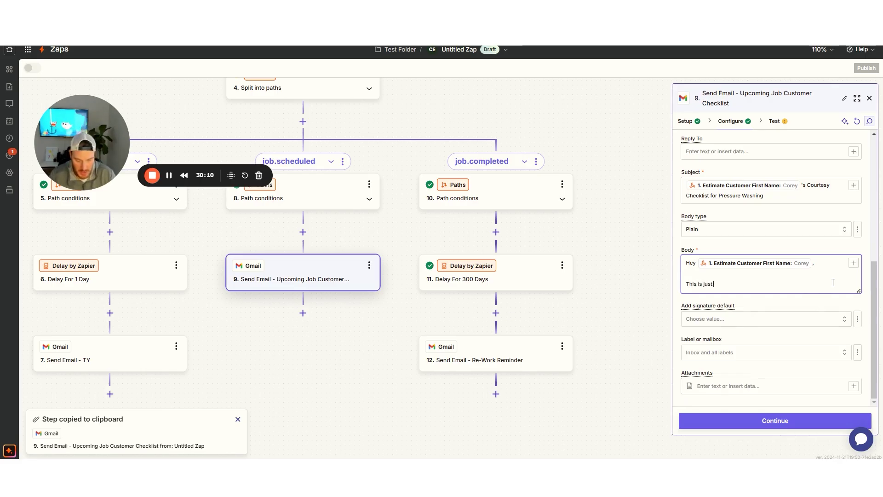
type(" a courtesy checklist to help you prepare for")
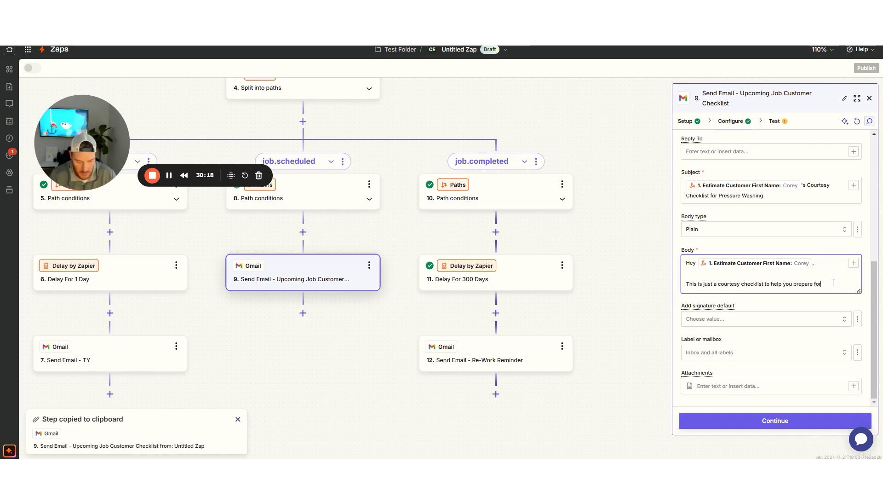
type("coming ")
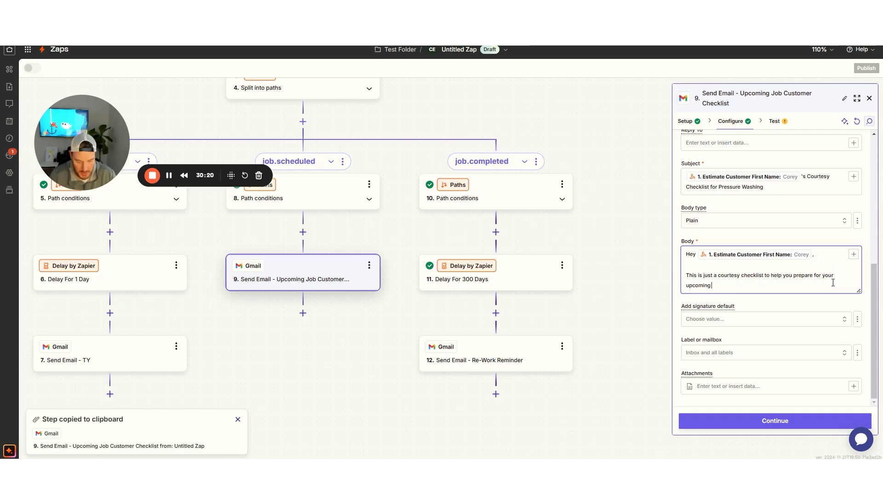
type("job.")
key("Return")
key("Return")
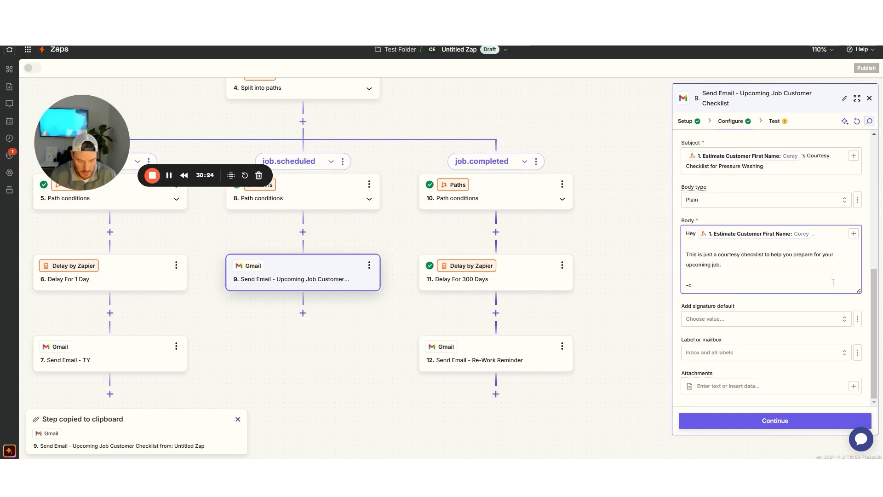
type("-close all wind")
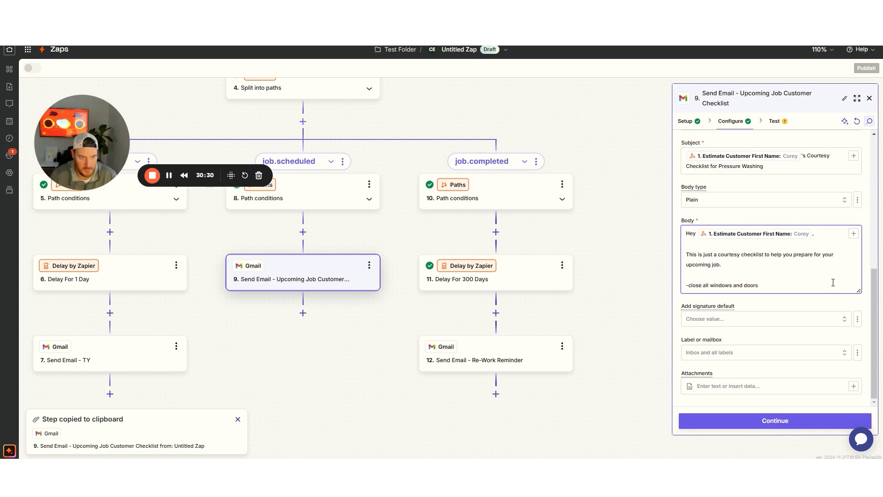
type("ows and doors")
key("Return")
type("-pick dog crap out of")
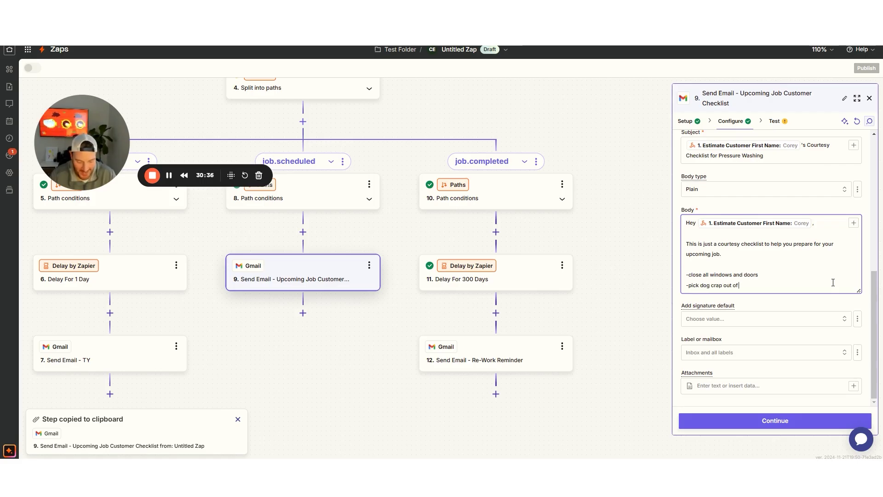
type(" yard")
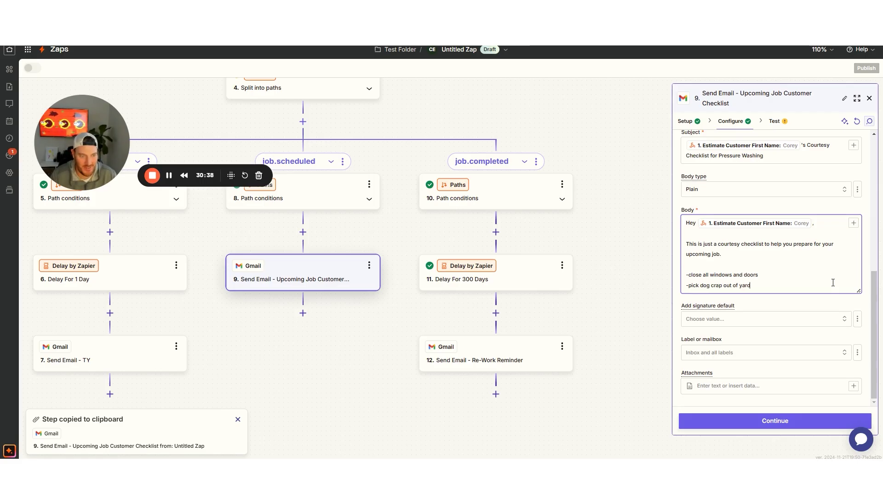
key("Return")
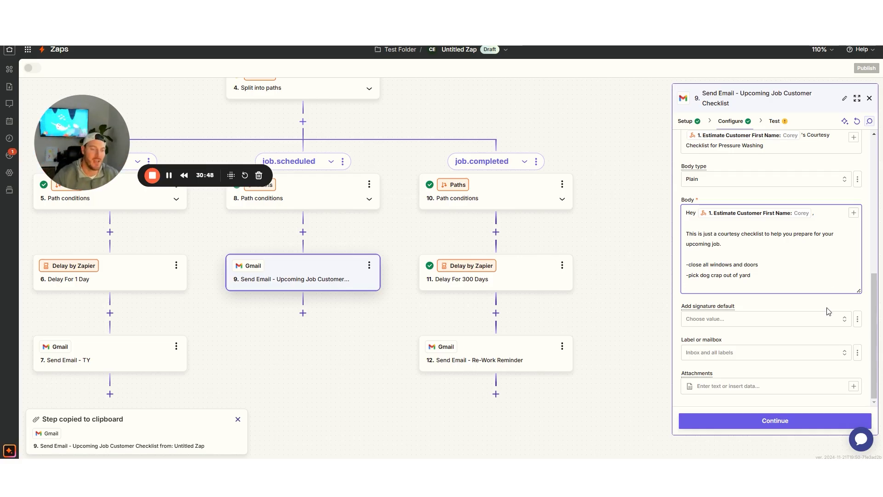
left_click(774, 424)
Skip the checklist email's test and delete the original top Send Email step
left_click(745, 421)
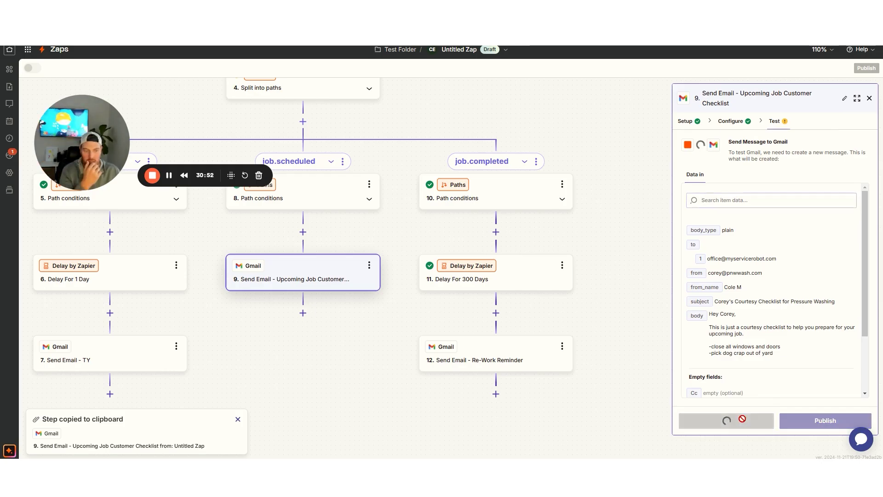
scroll(337, 266, "up", 8)
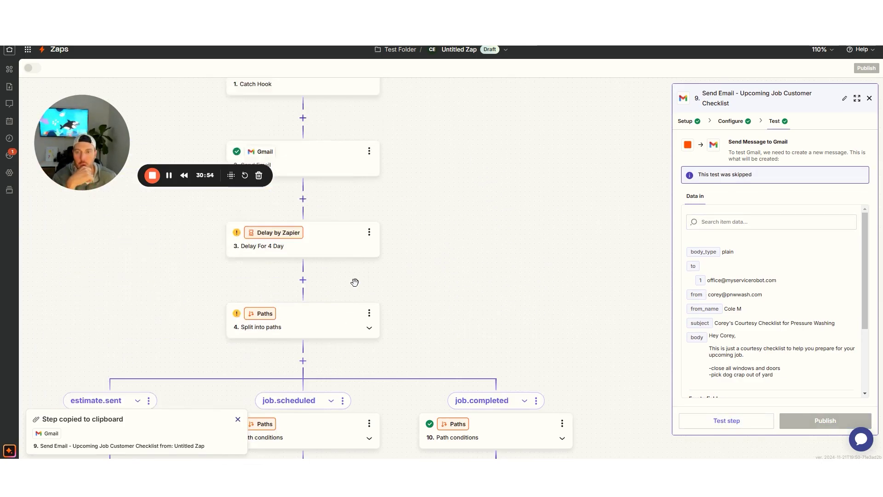
left_click(369, 271)
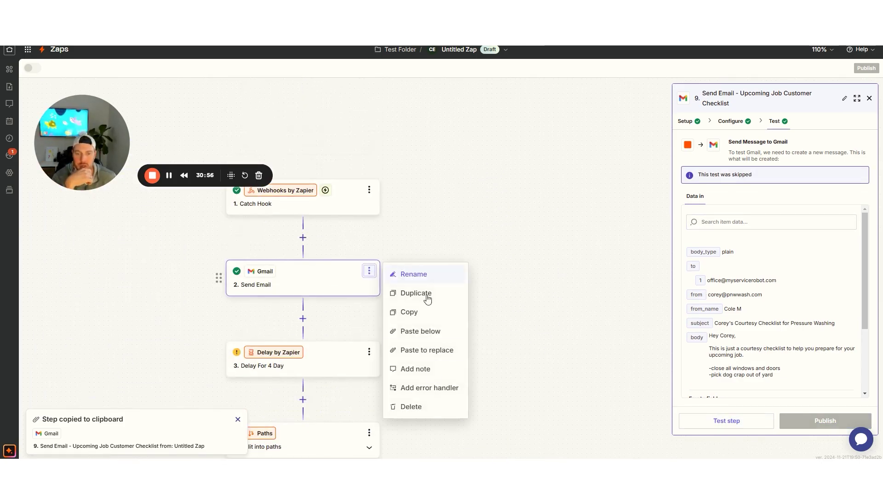
left_click(418, 408)
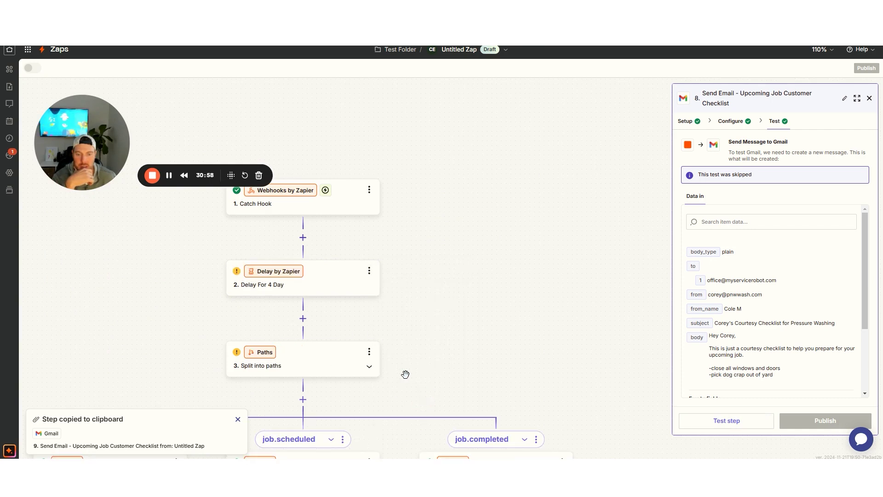
Delete the 4-day delay step so Catch Hook feeds the paths split, and close the panel
left_click(370, 271)
left_click(410, 408)
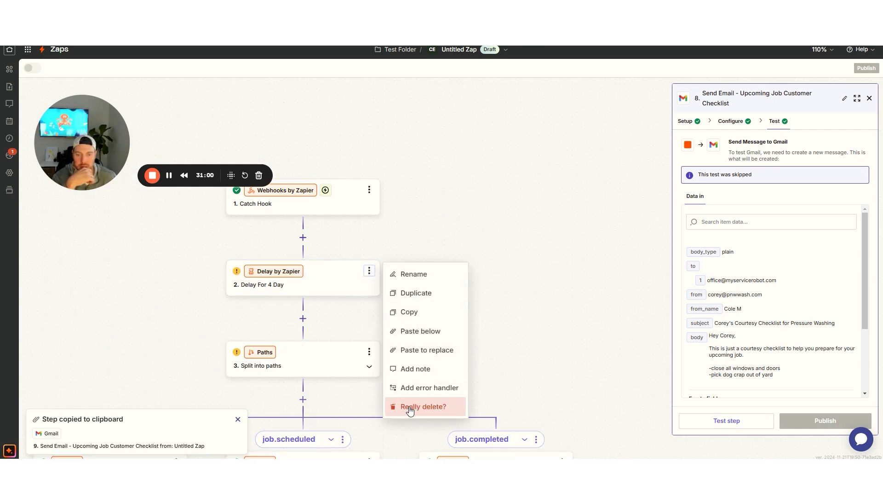
left_click(408, 407)
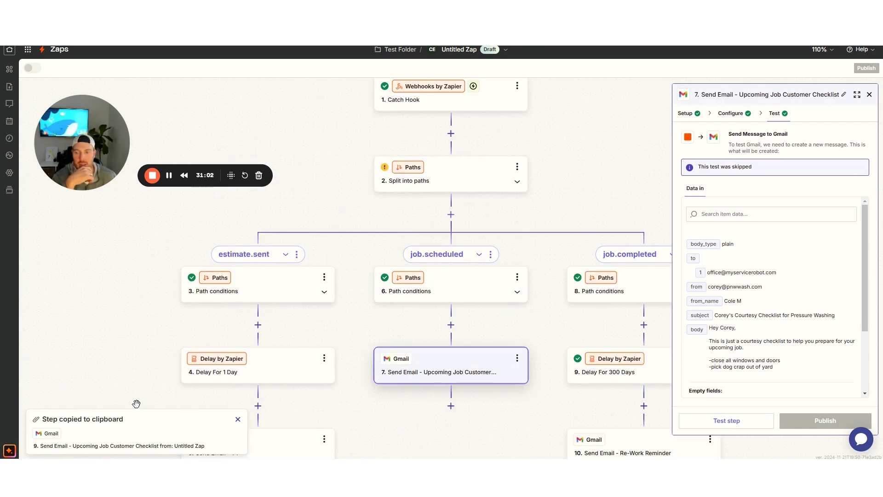
left_click(238, 420)
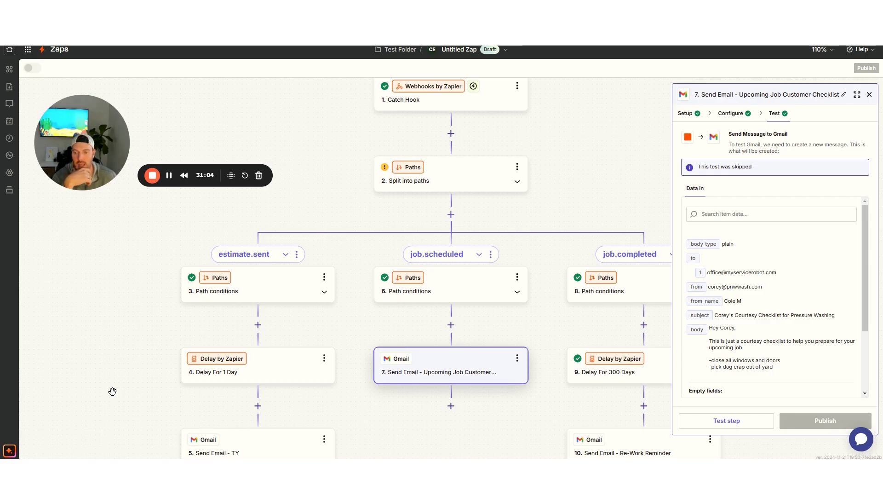
scroll(109, 360, "down", 3)
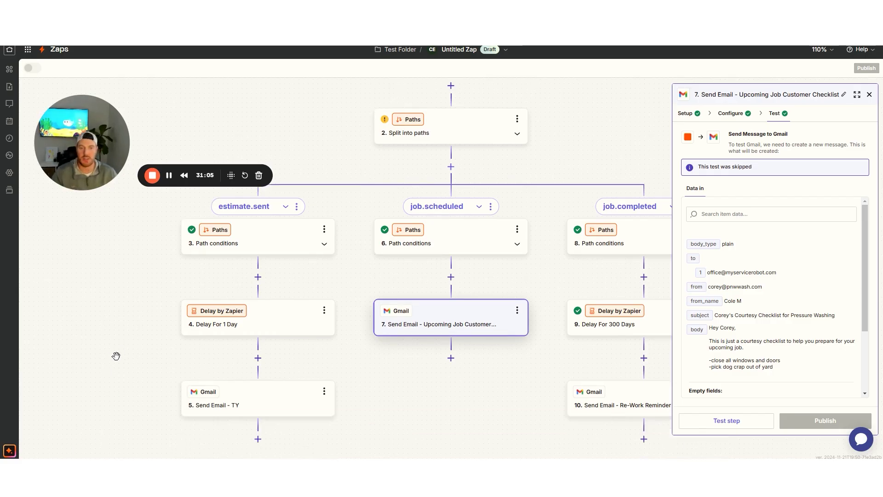
left_click(869, 94)
scroll(150, 275, "down", 4)
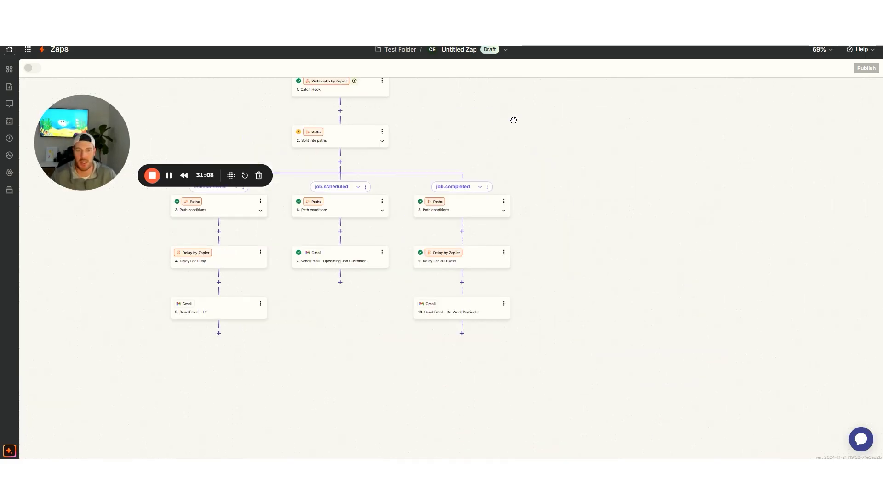
Pan to view the whole three-branch Zap, then switch to the Housecall Pro estimate tab
left_click_drag(510, 117, 557, 176)
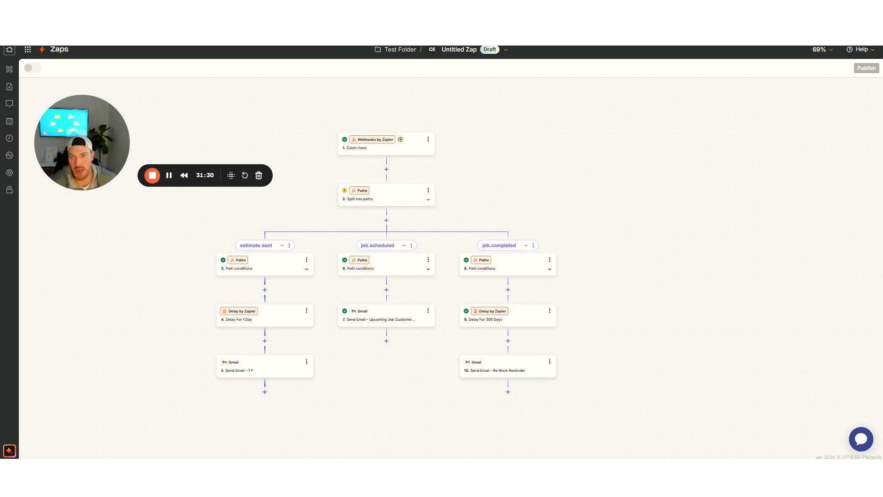
left_click(322, 19)
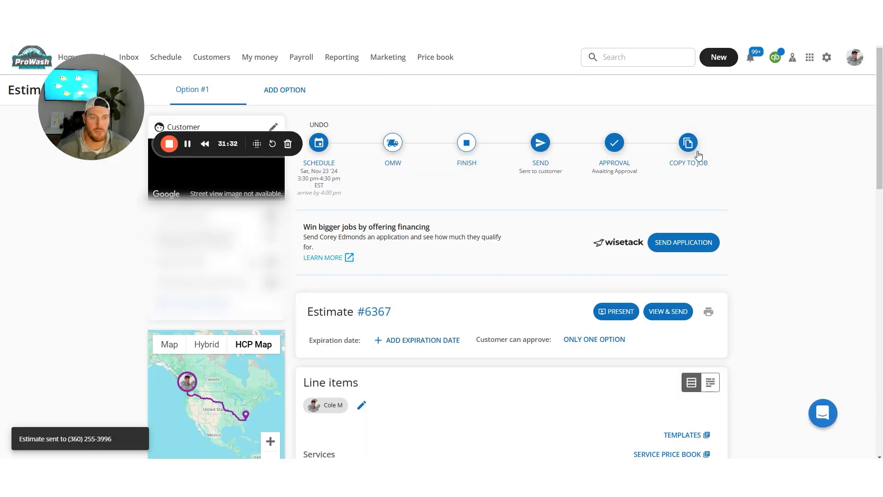
Copy the roof cleaning estimate into a job and dismiss the not-assigned notice
left_click(688, 144)
left_click(555, 273)
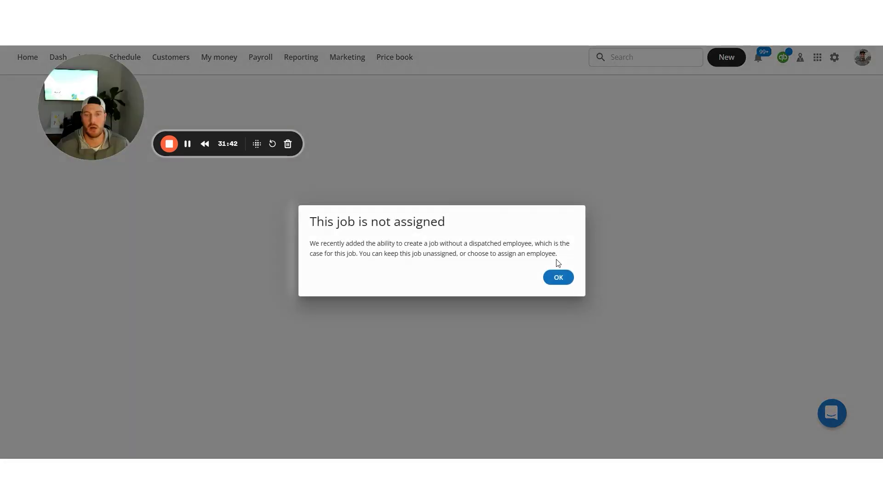
left_click(559, 277)
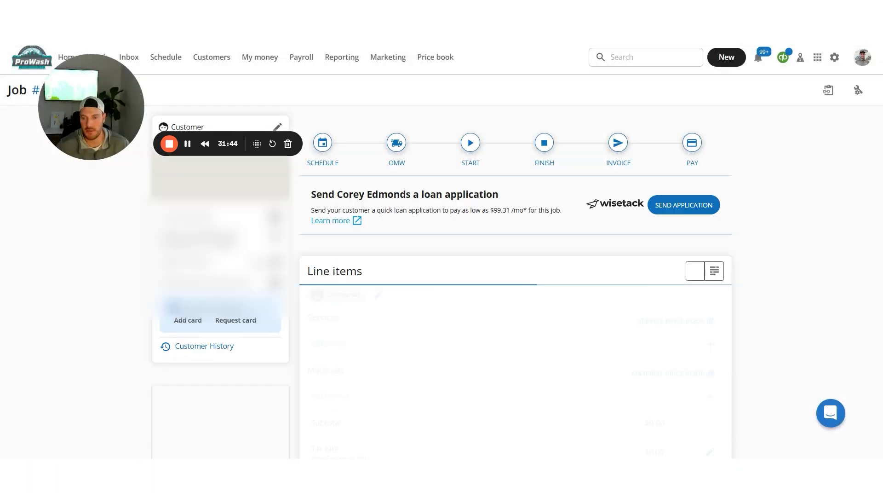
scroll(240, 276, "down", 15)
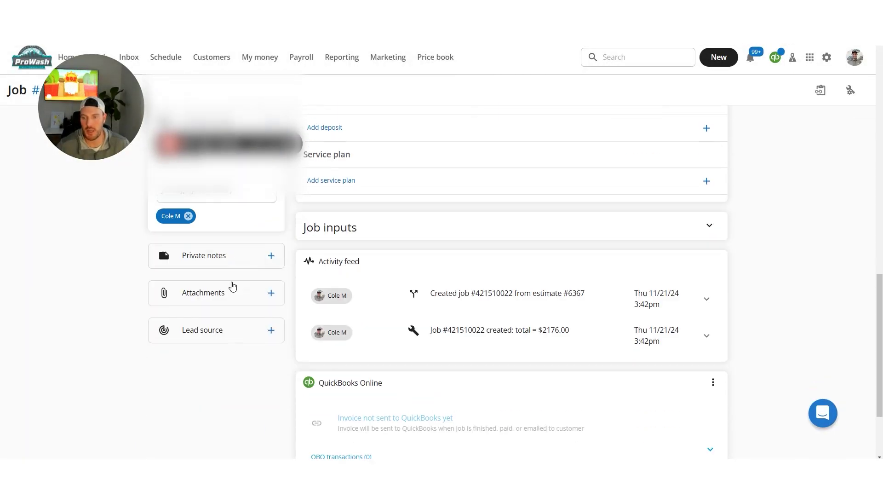
scroll(221, 242, "up", 10)
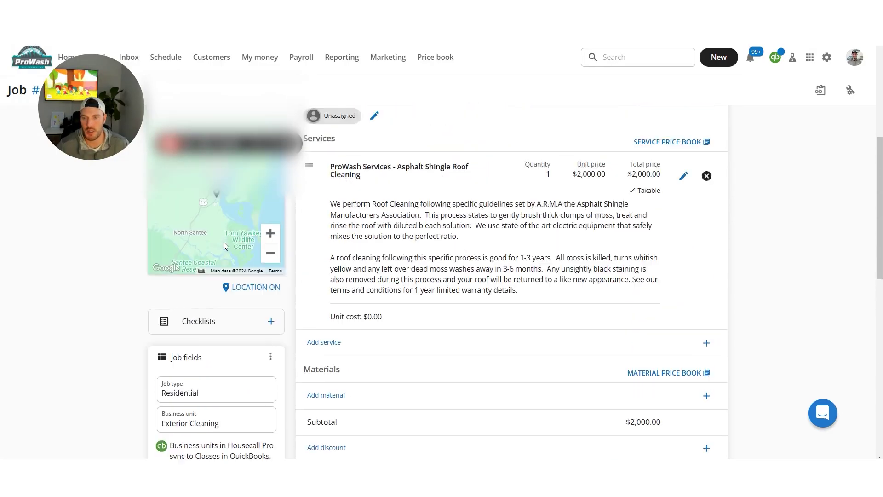
scroll(221, 242, "up", 4)
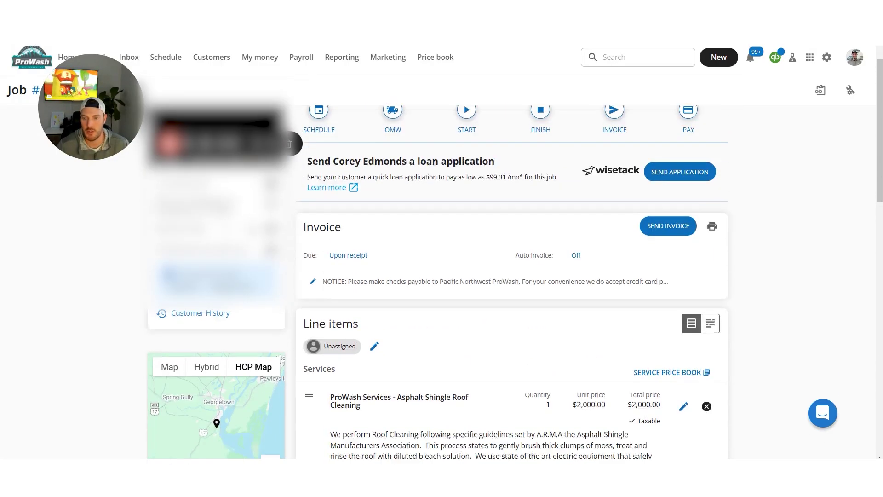
scroll(221, 242, "down", 6)
scroll(221, 242, "down", 9)
scroll(221, 242, "up", 1)
scroll(221, 241, "up", 8)
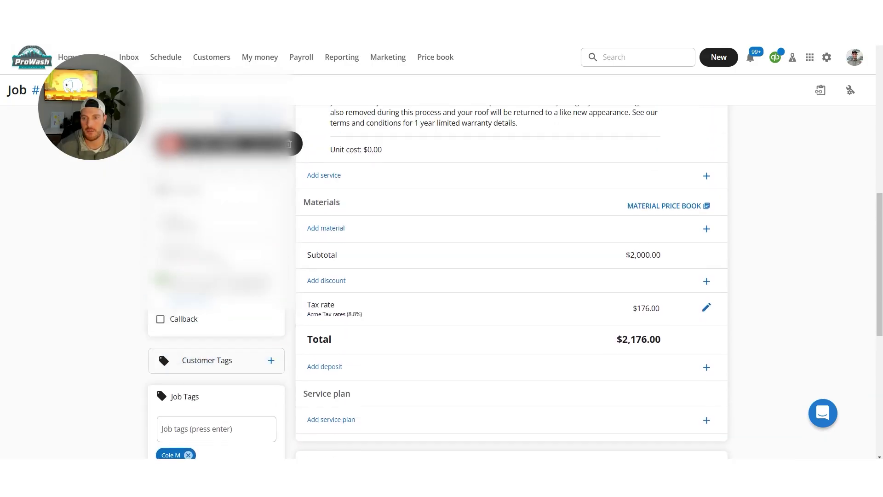
scroll(374, 154, "up", 2)
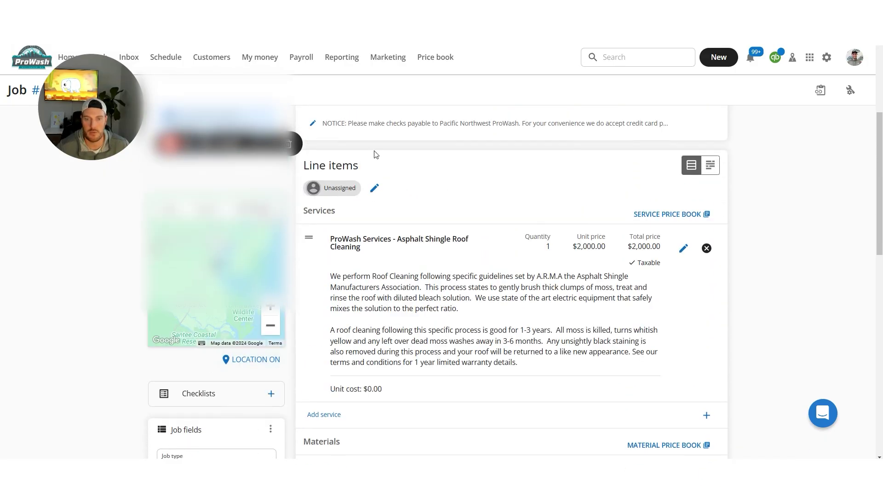
Assign the first employee to the job's team, save, and bring up the schedule calendar
left_click(334, 193)
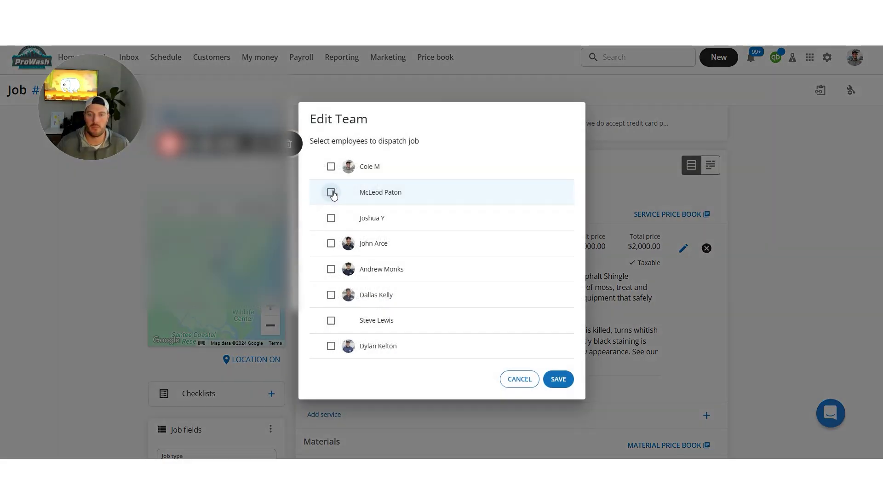
left_click(331, 166)
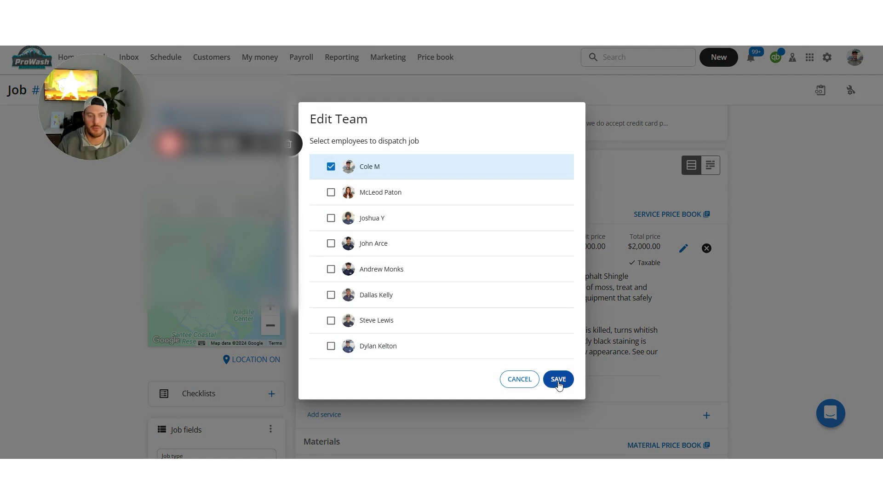
left_click(557, 379)
scroll(535, 373, "down", 1)
scroll(788, 216, "down", 1)
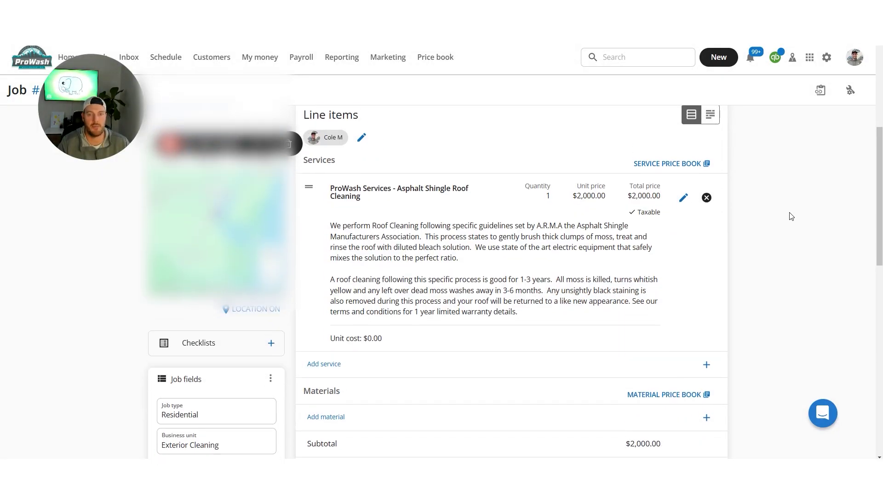
scroll(354, 288, "up", 4)
scroll(354, 288, "down", 4)
scroll(354, 288, "down", 7)
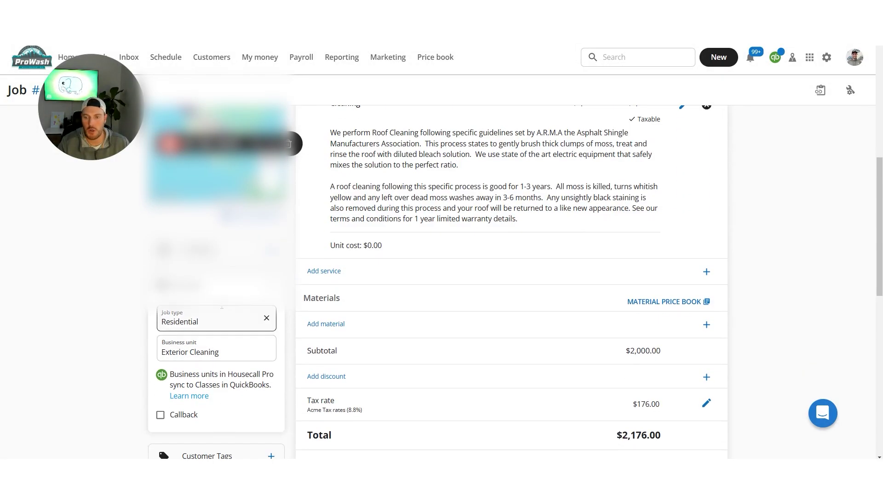
scroll(429, 351, "up", 8)
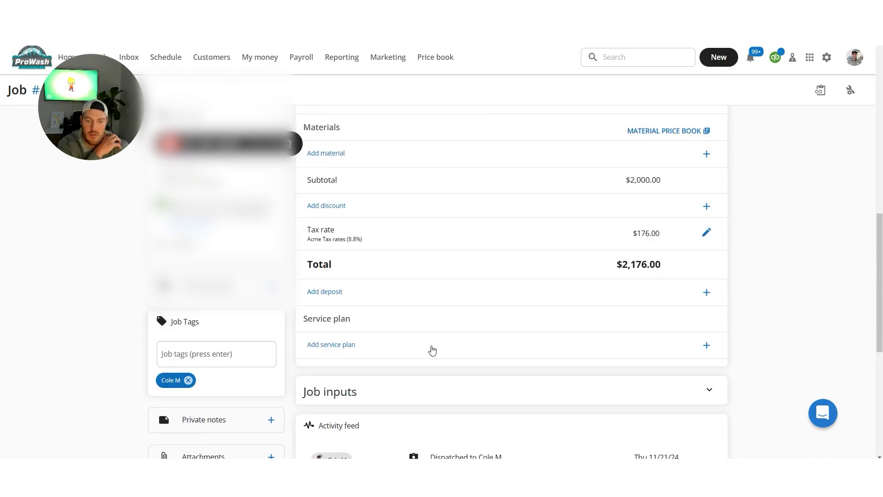
scroll(441, 351, "up", 1)
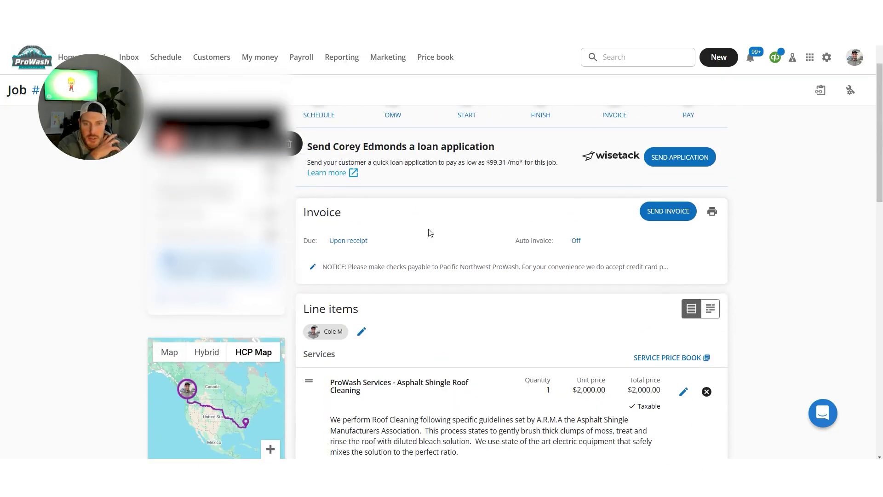
scroll(544, 211, "up", 1)
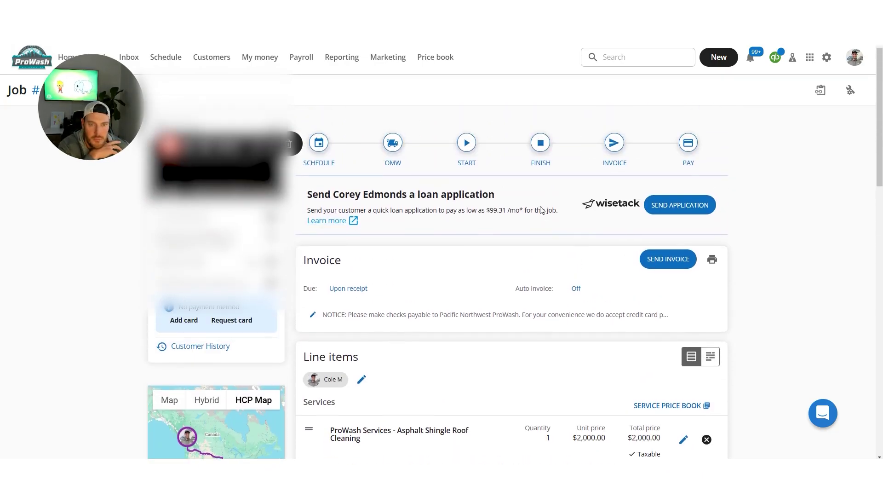
left_click(318, 143)
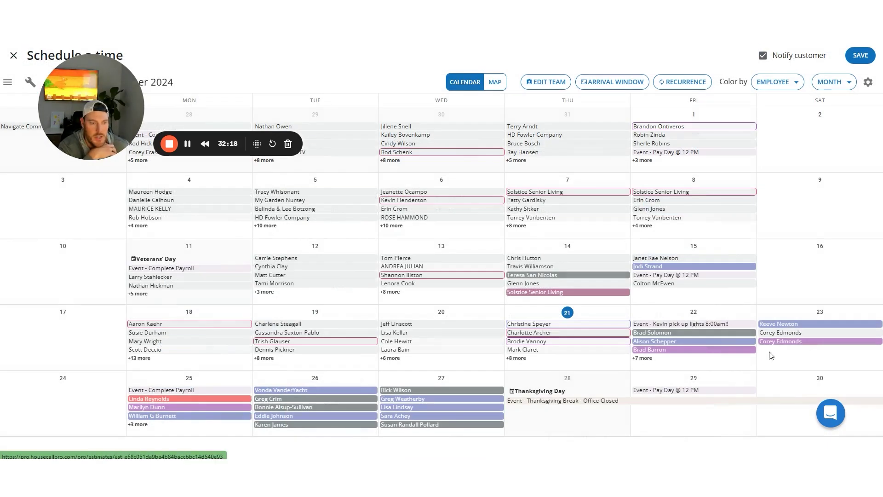
Place the roof cleaning job on Saturday, November 23
left_click(776, 354)
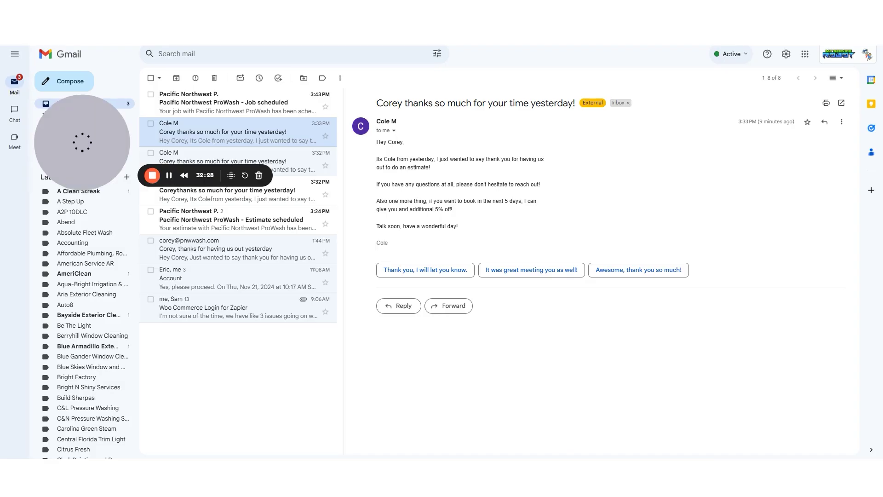
Read the Job scheduled email confirming Saturday, November 23, then return to the Zapier editor
left_click(212, 104)
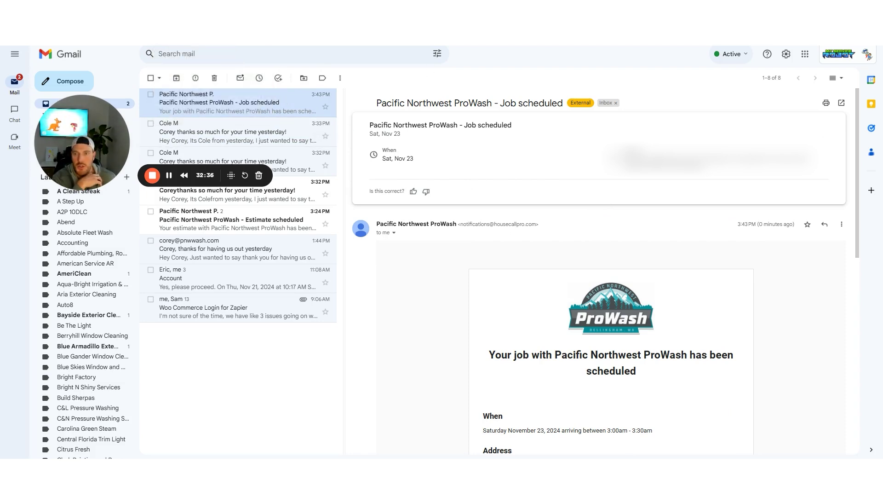
left_click(177, 14)
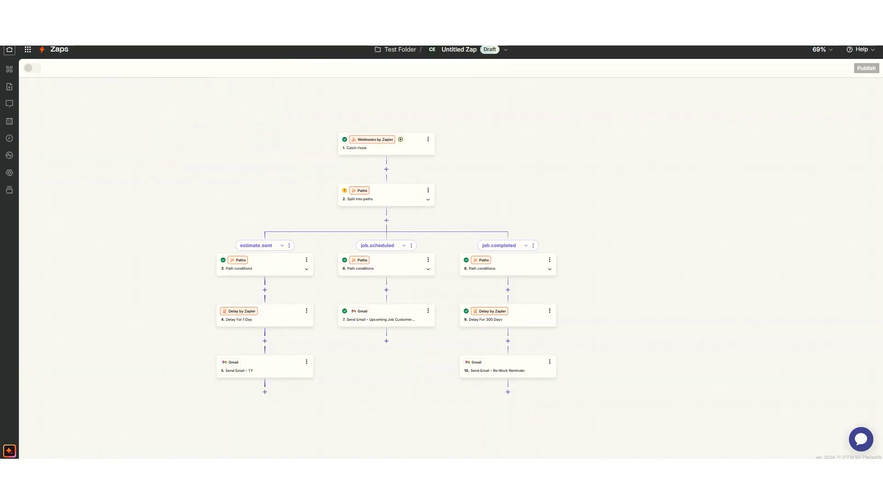
Pull new records into the Catch Hook test and confirm request F's event is job.scheduled
left_click(374, 150)
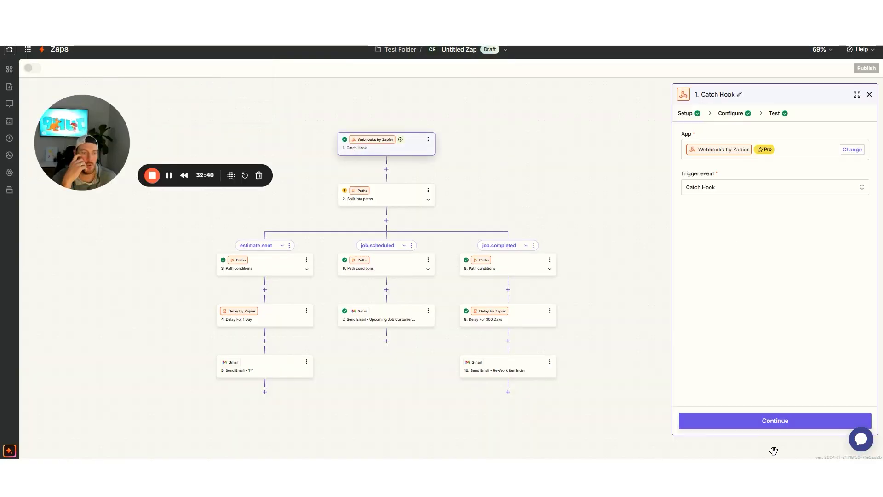
left_click(775, 420)
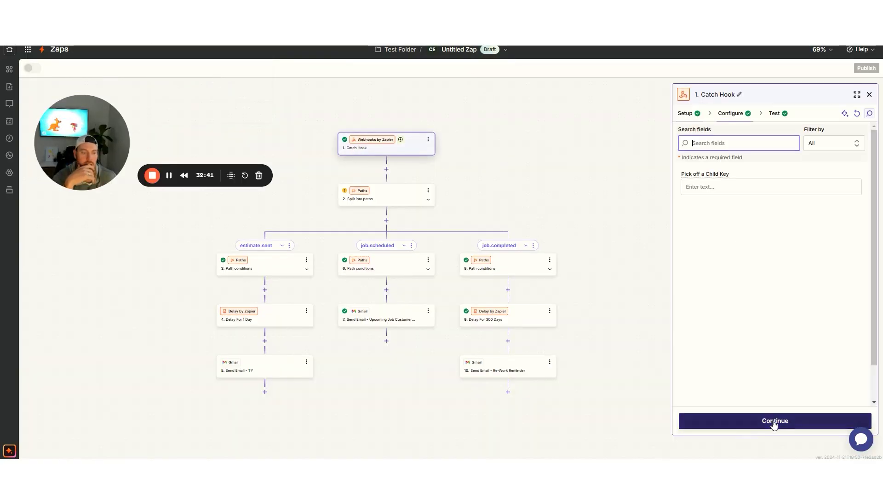
left_click(774, 115)
left_click(755, 245)
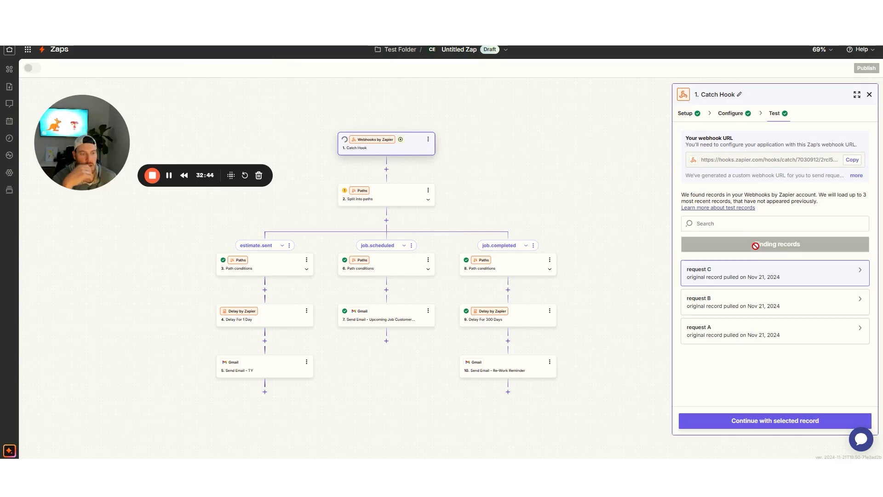
mouse_move(744, 275)
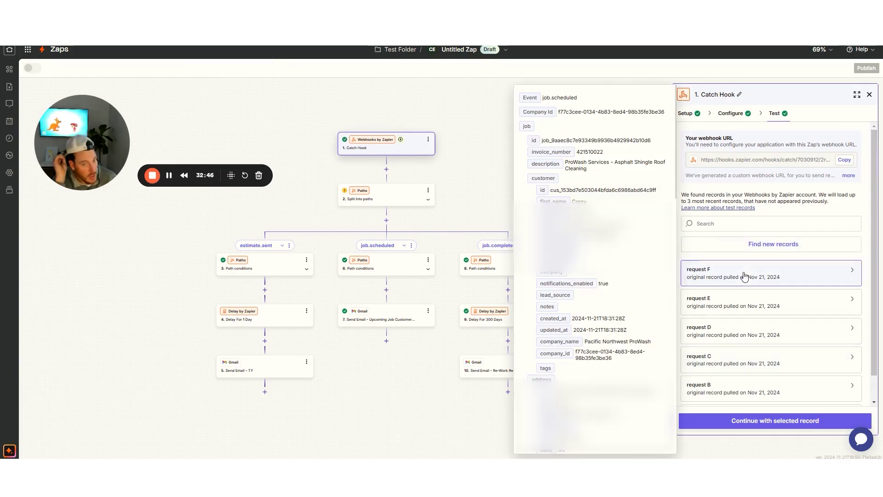
double_click(548, 100)
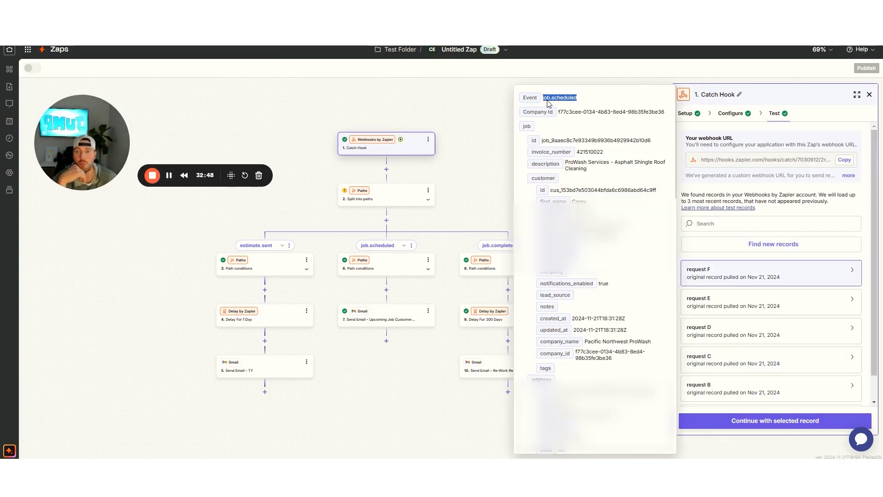
left_click(230, 9)
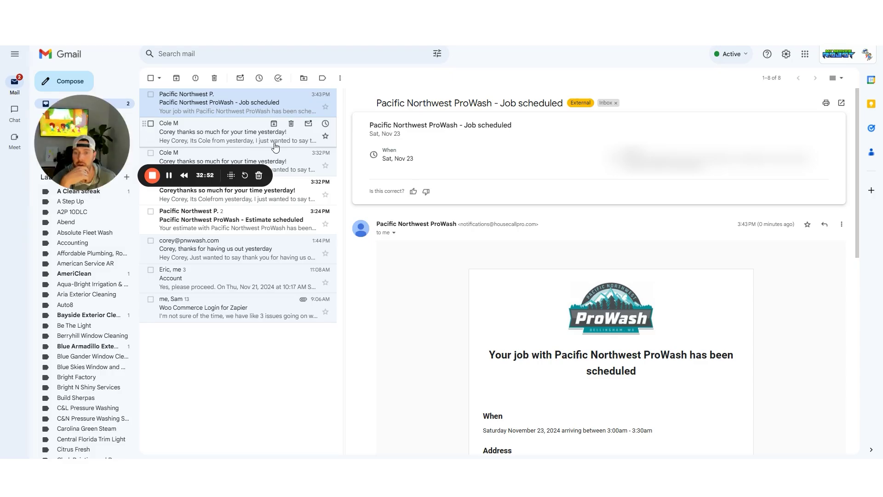
Archive the three thank-you conversations and the Estimate scheduled conversation from the inbox
left_click(274, 123)
left_click(274, 124)
left_click(274, 124)
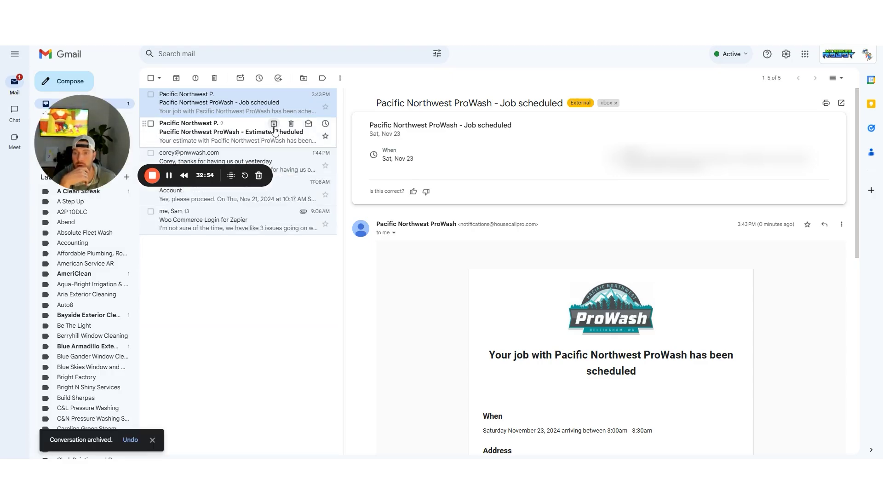
left_click(274, 123)
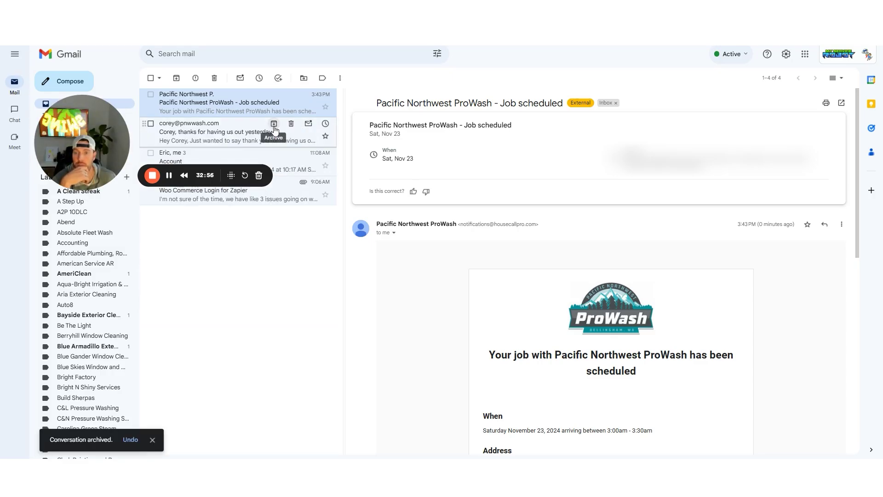
left_click_drag(80, 103, 517, 90)
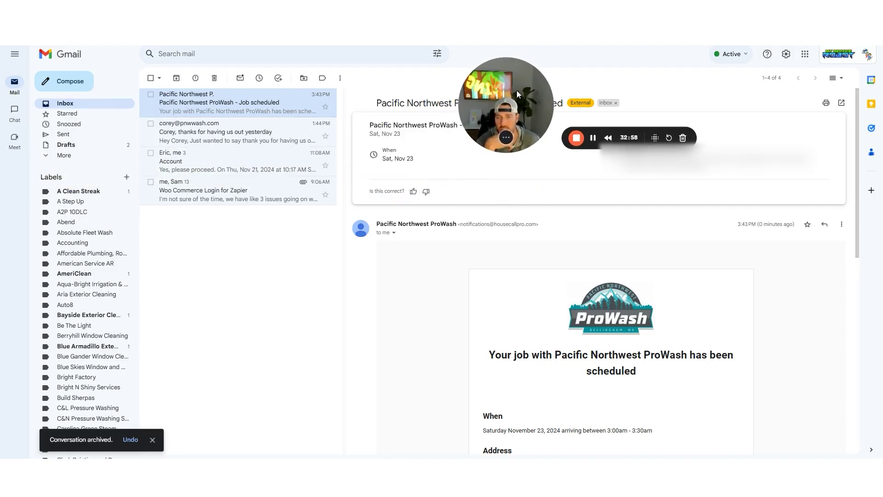
Check the Thank You for Time Today!! message in Spam, then go back to the Inbox
left_click(66, 156)
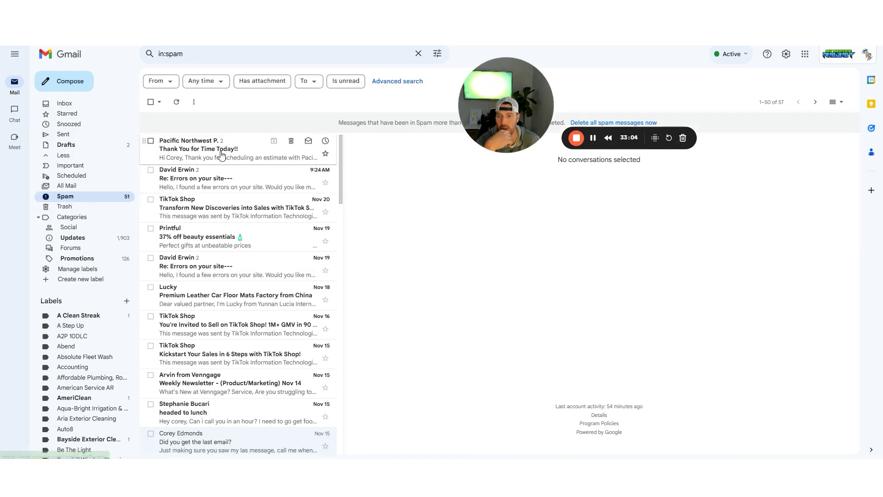
left_click(220, 154)
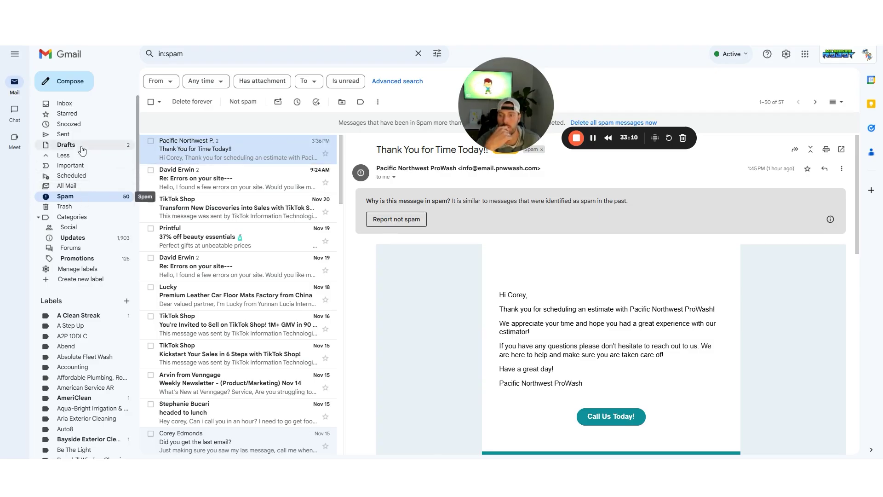
left_click(69, 107)
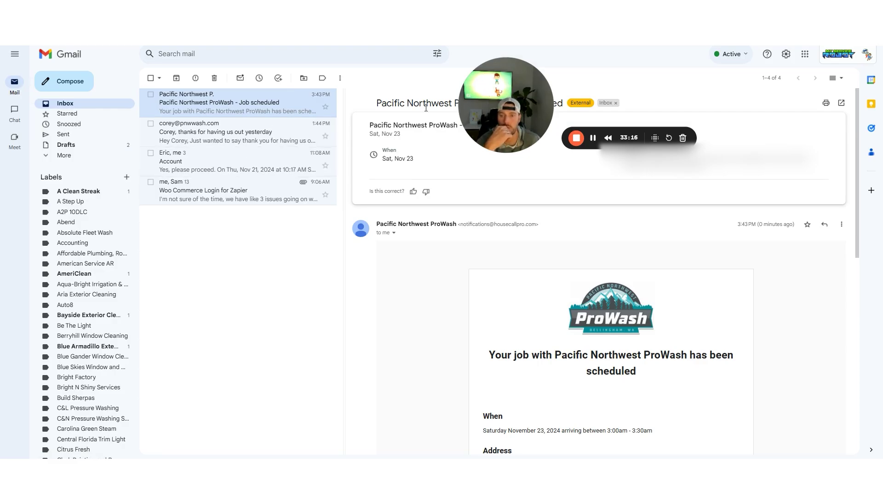
left_click_drag(510, 108, 272, 150)
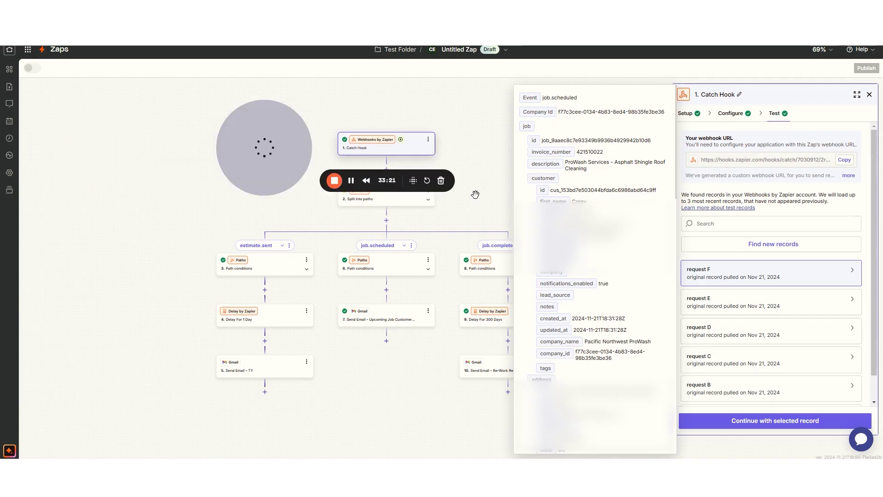
Copy the job.scheduled event value from request F's record data
left_click_drag(577, 97, 543, 98)
right_click(550, 102)
left_click(558, 114)
left_click(486, 111)
Retest the job.scheduled path's conditions so the filter passes on the new record
left_click(389, 276)
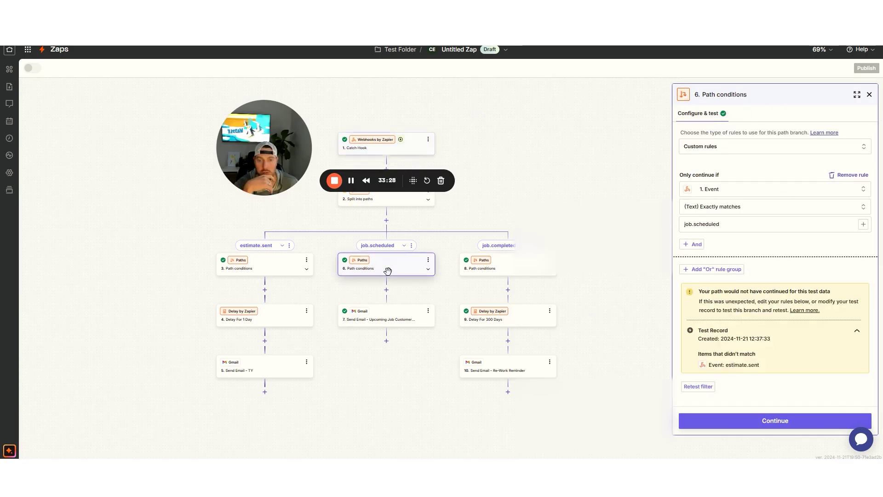
left_click(409, 148)
left_click(774, 119)
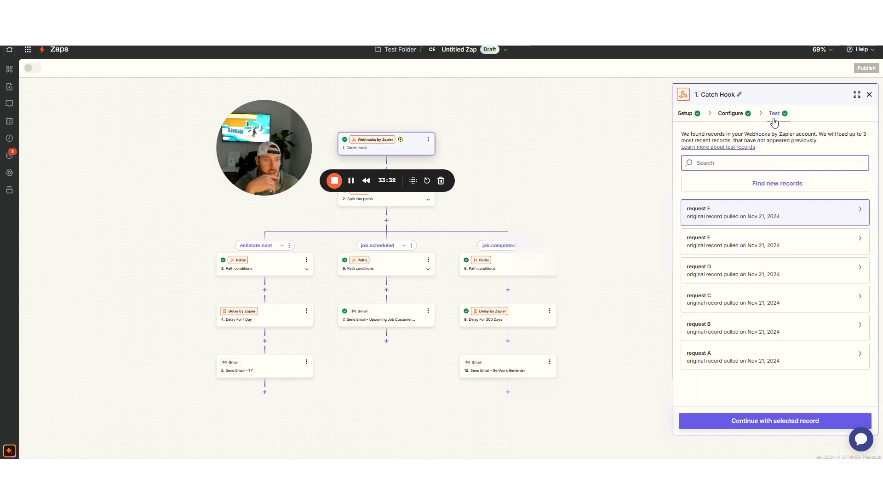
mouse_move(738, 277)
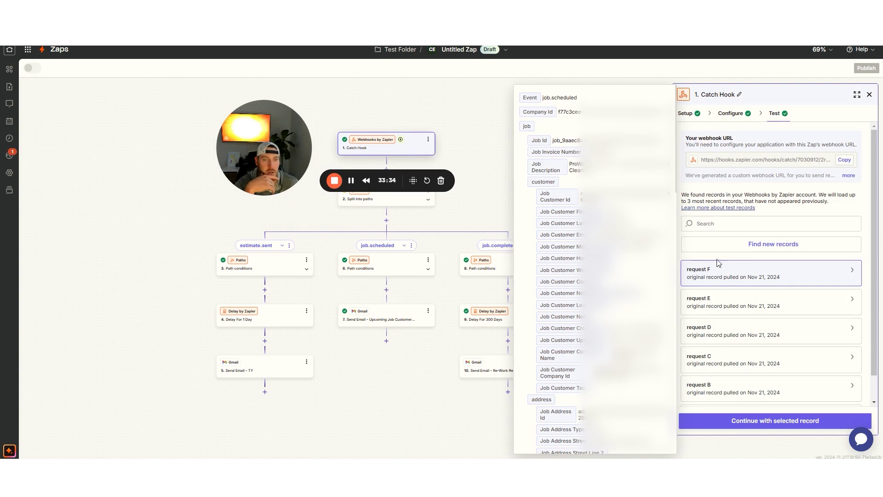
left_click(777, 421)
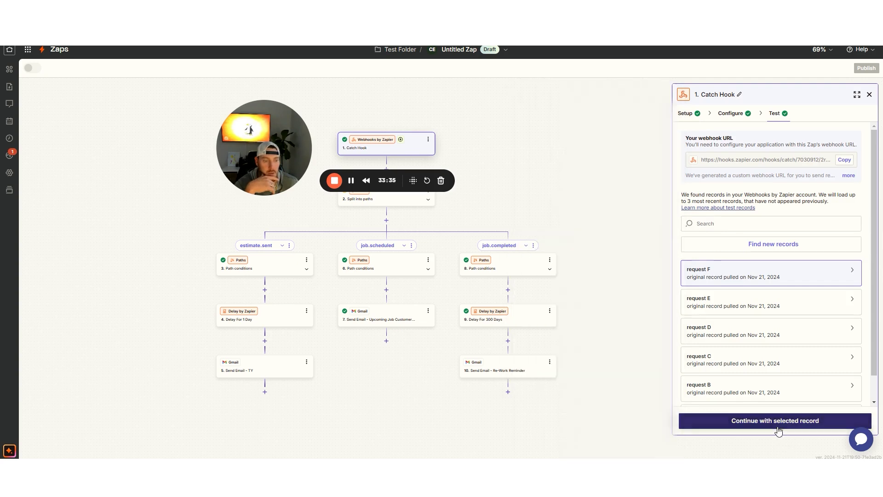
left_click(381, 269)
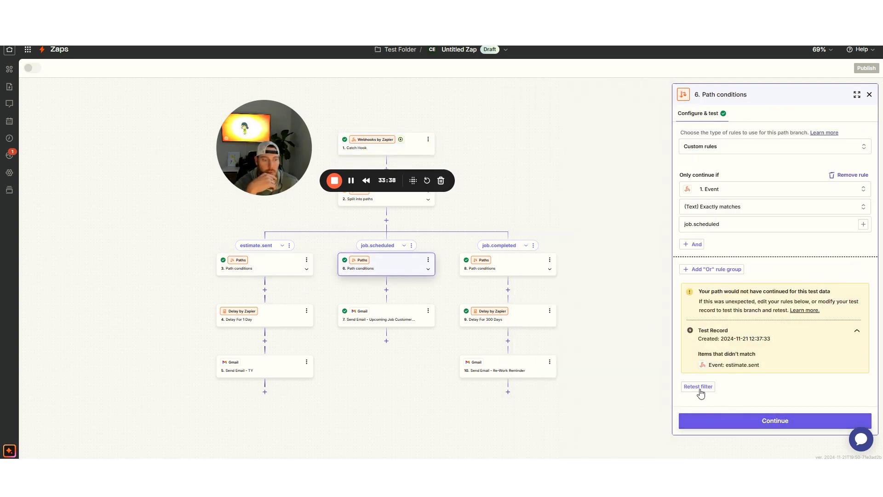
left_click(699, 387)
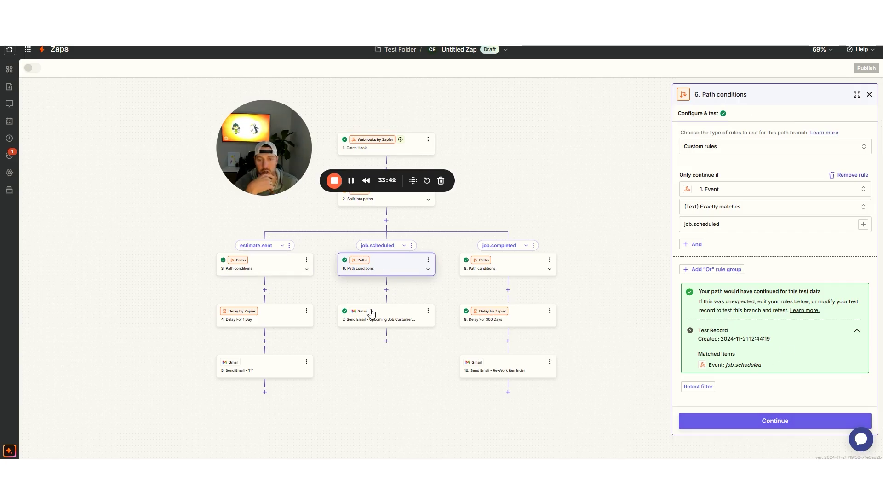
left_click(151, 9)
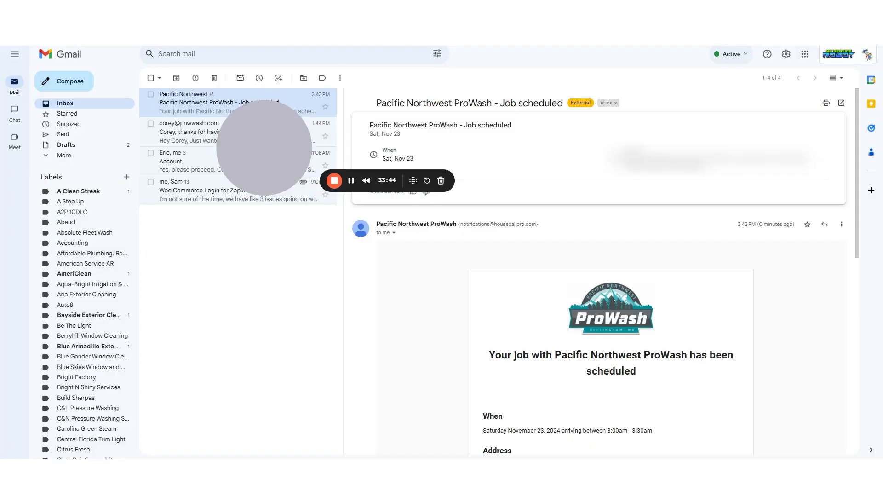
Archive the second thank-you conversation in Gmail, leaving three in the inbox
left_click(64, 135)
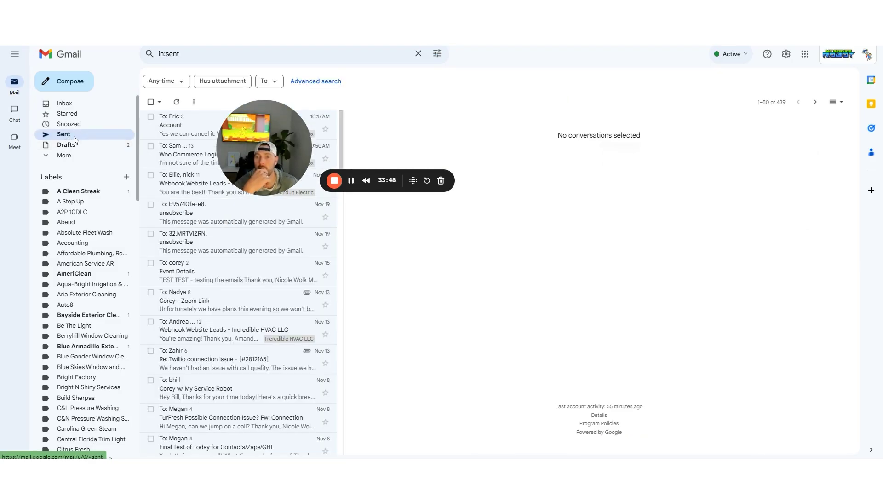
left_click(65, 103)
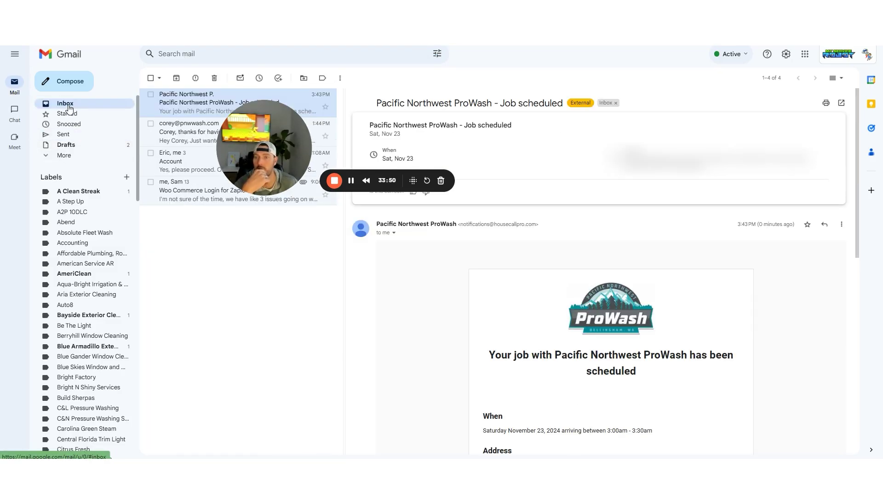
left_click_drag(260, 134, 239, 248)
left_click(274, 126)
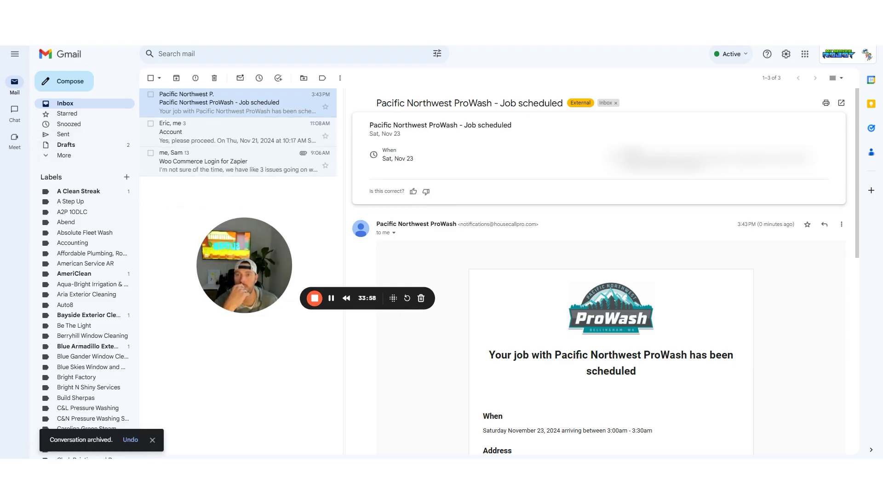
left_click(69, 35)
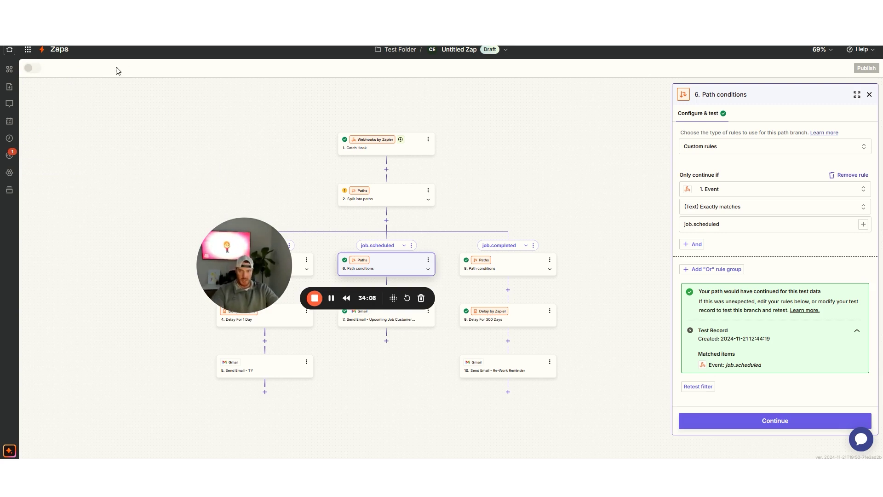
Bring up the field settings of the job.scheduled Send Email step
left_click(400, 321)
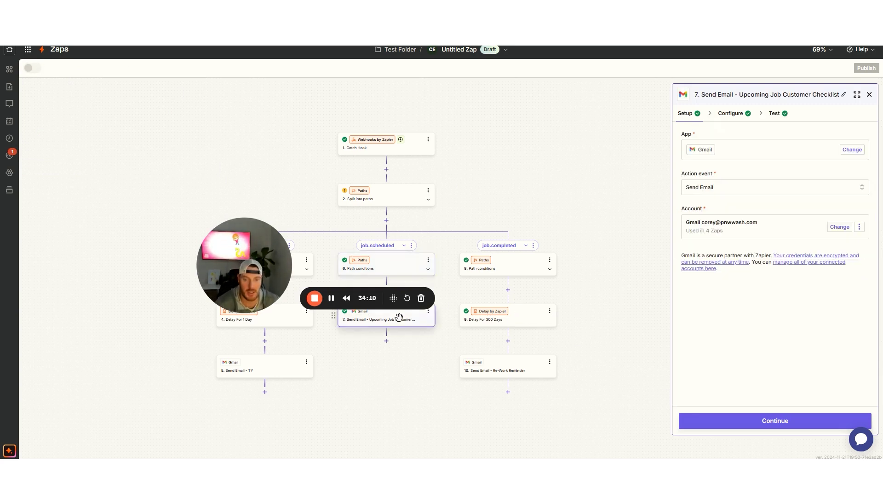
left_click(763, 420)
left_click(760, 421)
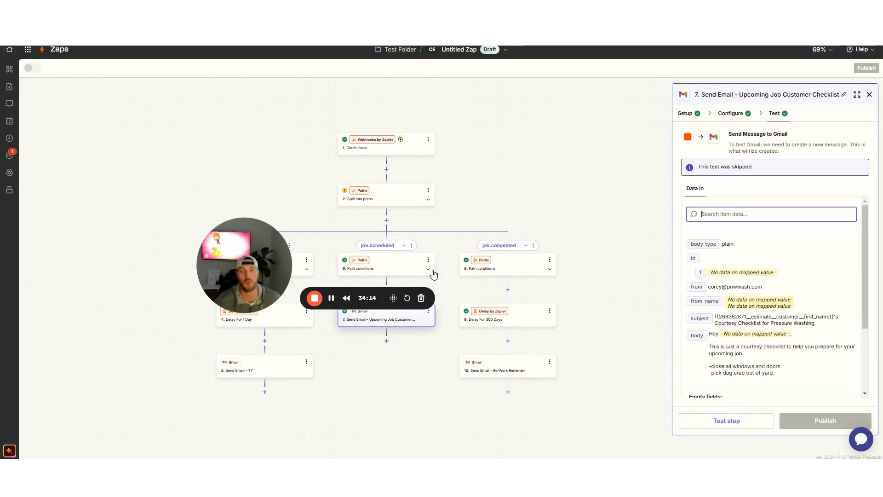
left_click_drag(235, 249, 125, 98)
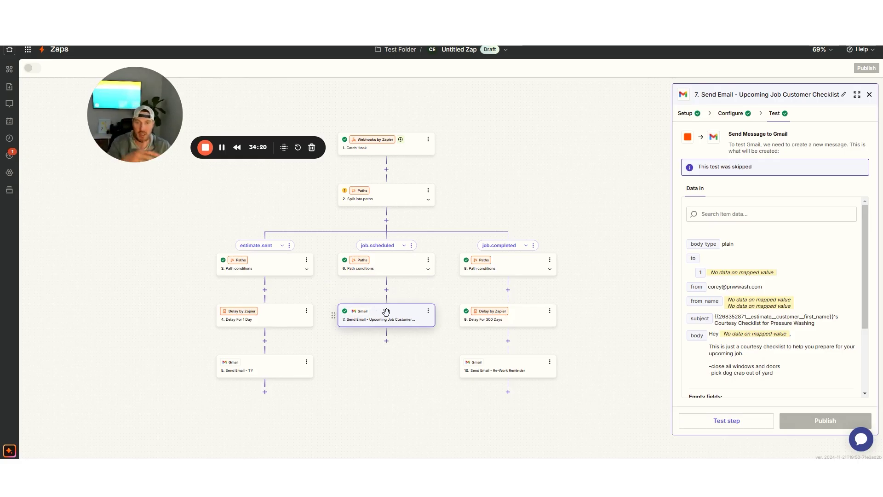
left_click(389, 268)
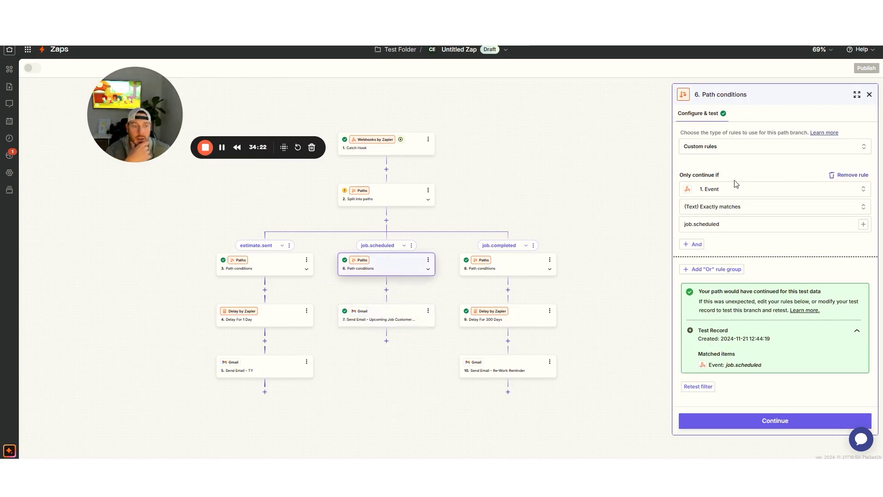
left_click(394, 317)
left_click(732, 117)
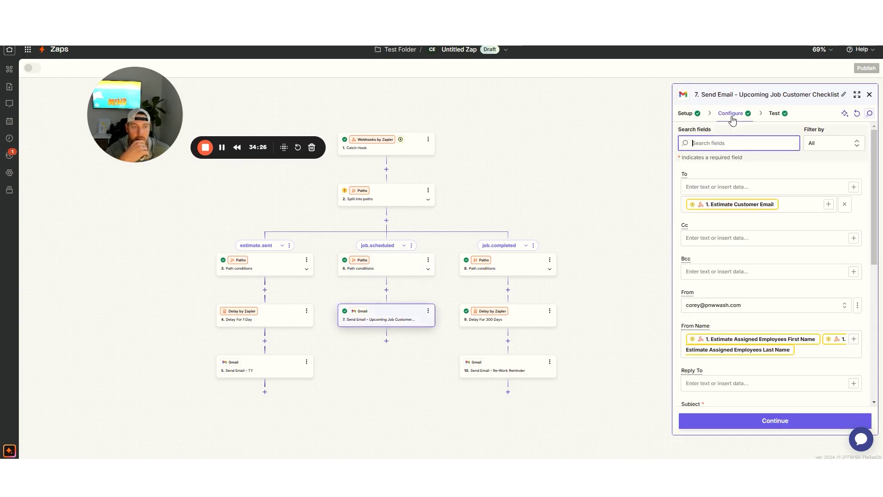
Replace the recipient Estimate Customer Email with Job Customer Email
left_click(786, 206)
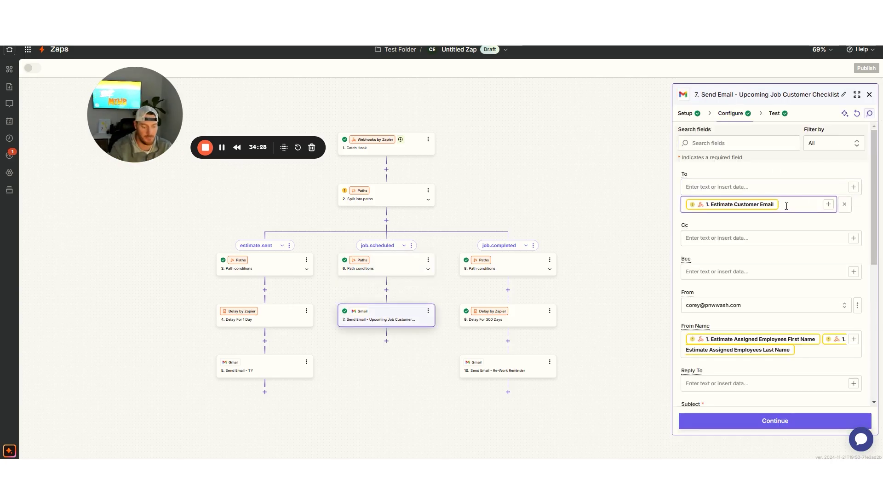
key("BackSpace")
left_click(827, 206)
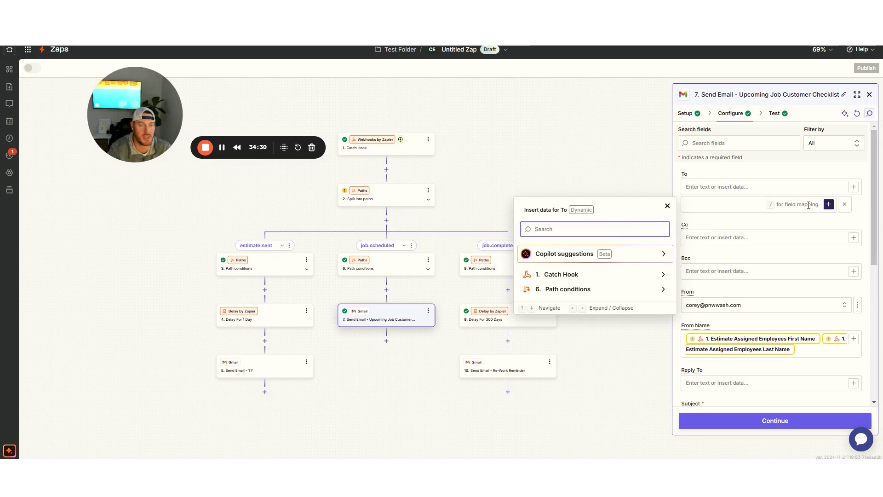
left_click(578, 230)
type("email")
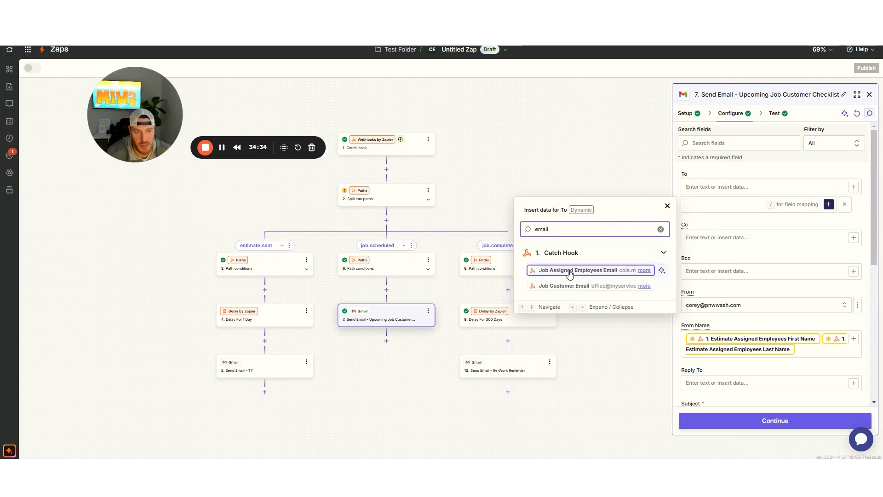
left_click(569, 286)
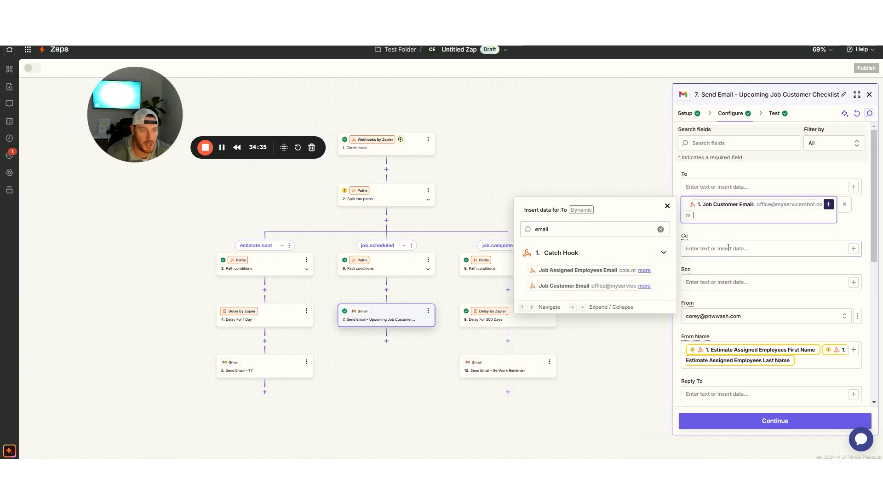
Replace the mapped employee name in the sender name with 'Pacific Nort'
left_click(805, 360)
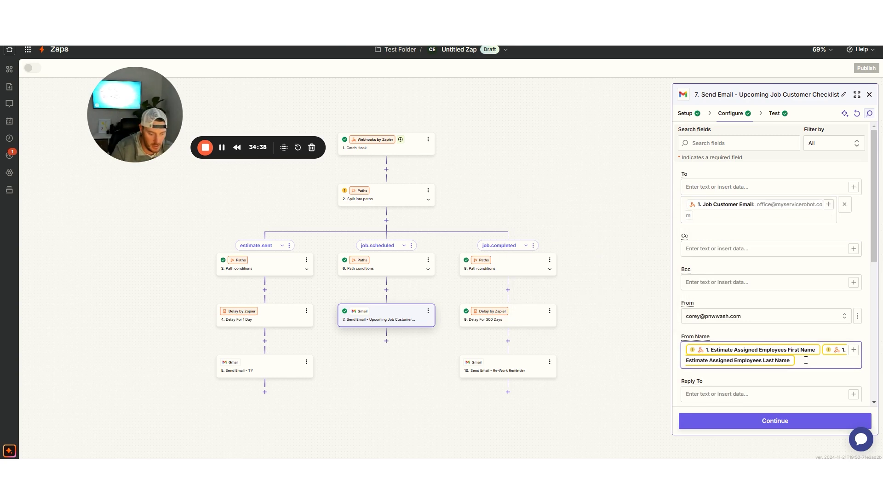
key("BackSpace")
key("BackSpace")
type("Pacific Northwest ProWash")
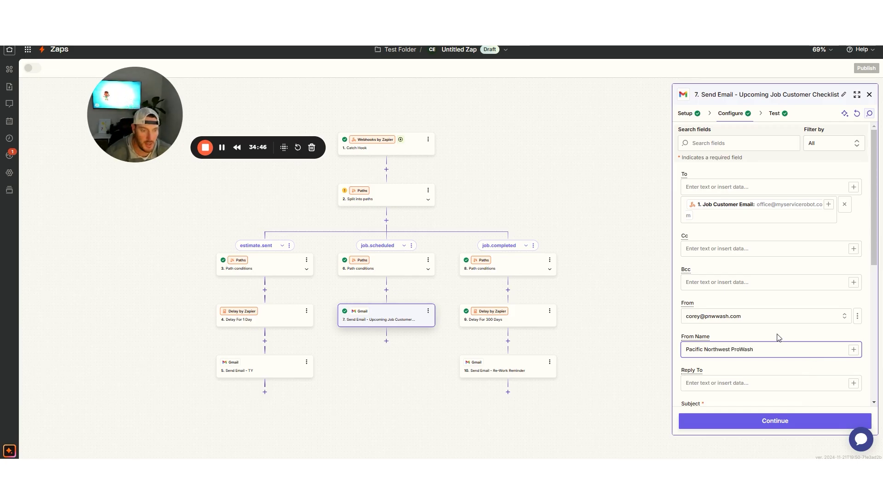
scroll(778, 337, "down", 4)
Swap Estimate Customer First Name for Job Customer First Name in the subject
left_click(792, 233)
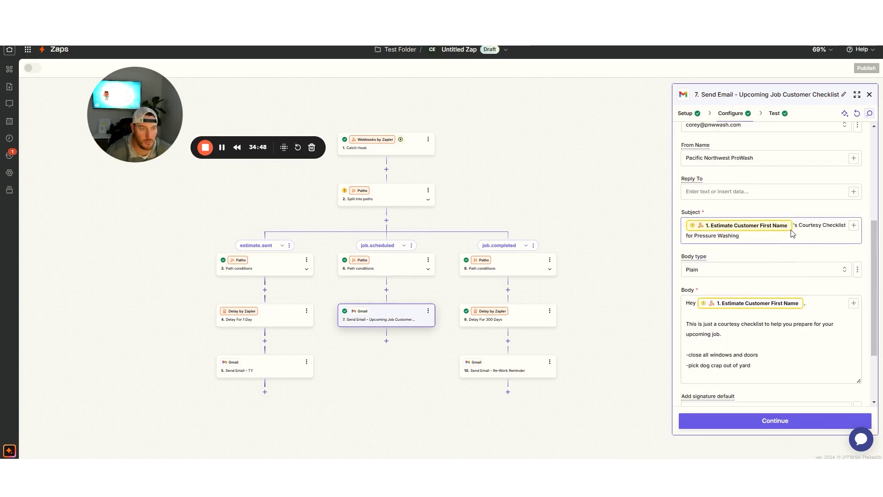
key("BackSpace")
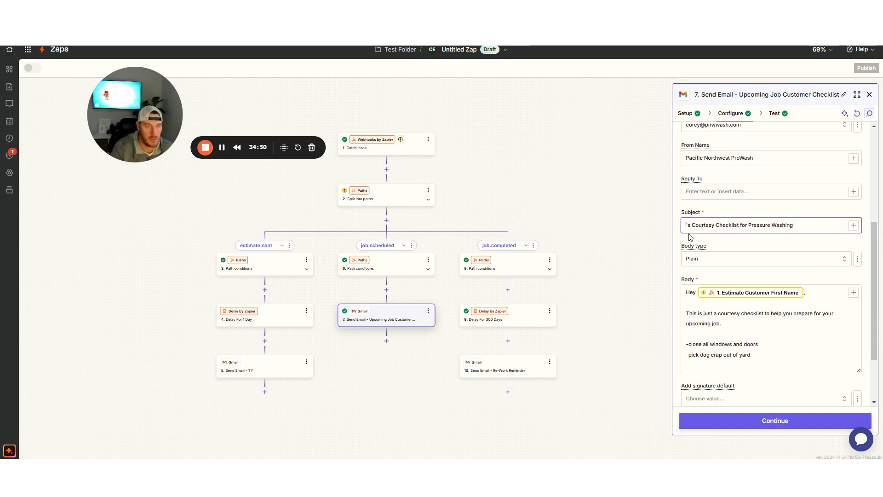
left_click(853, 225)
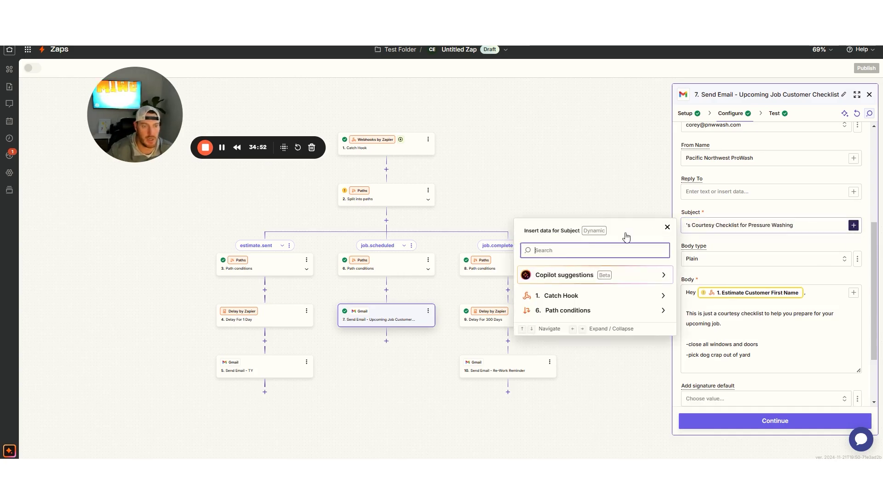
type("customer")
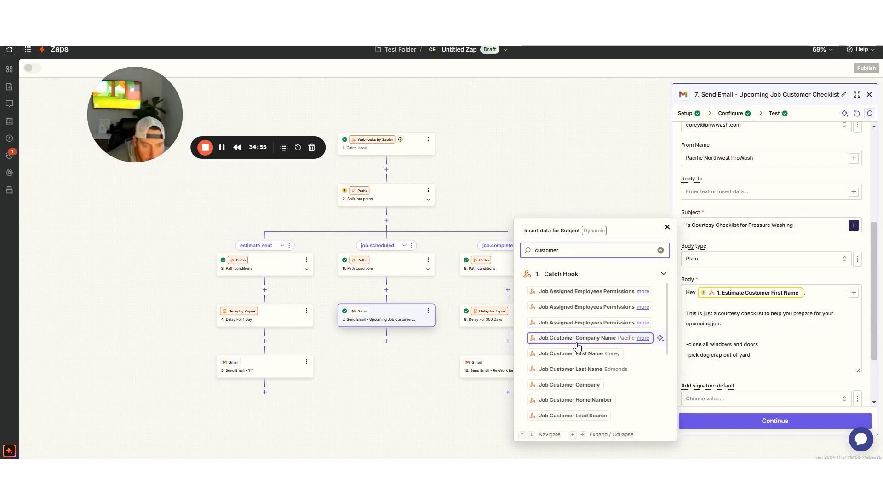
left_click(578, 353)
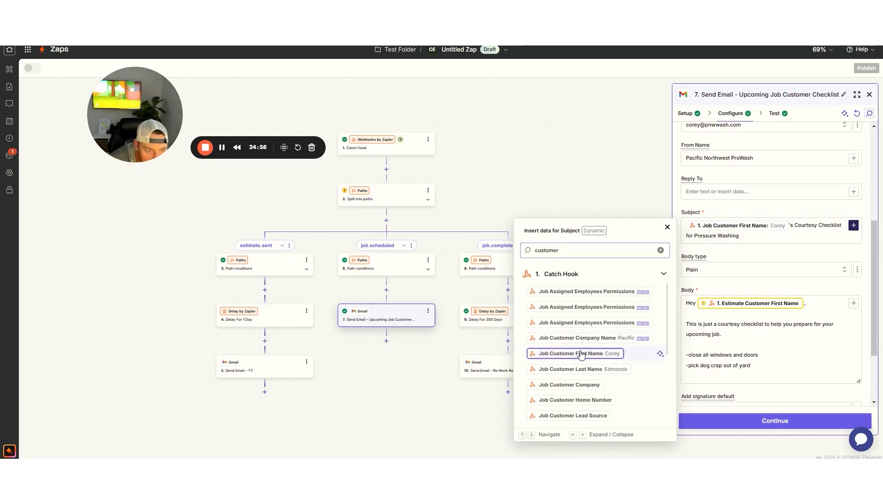
Put Job Customer First Name after 'Hey' in the body greeting
left_click(805, 305)
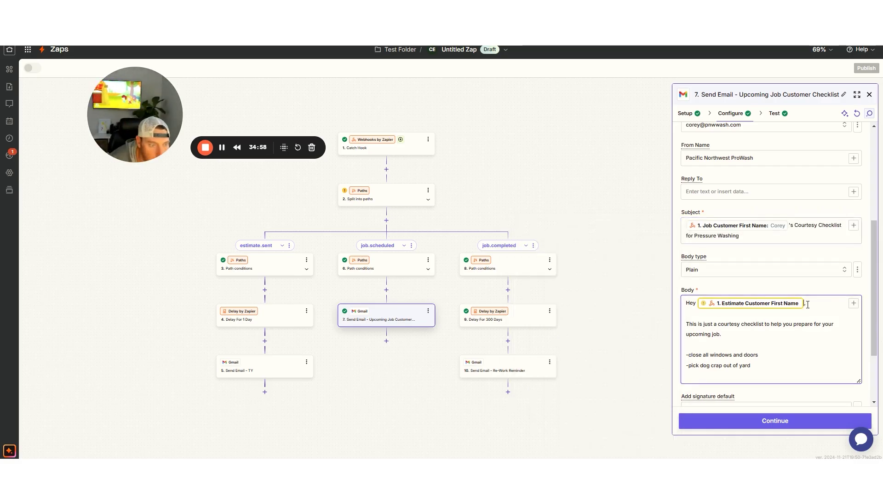
key("BackSpace")
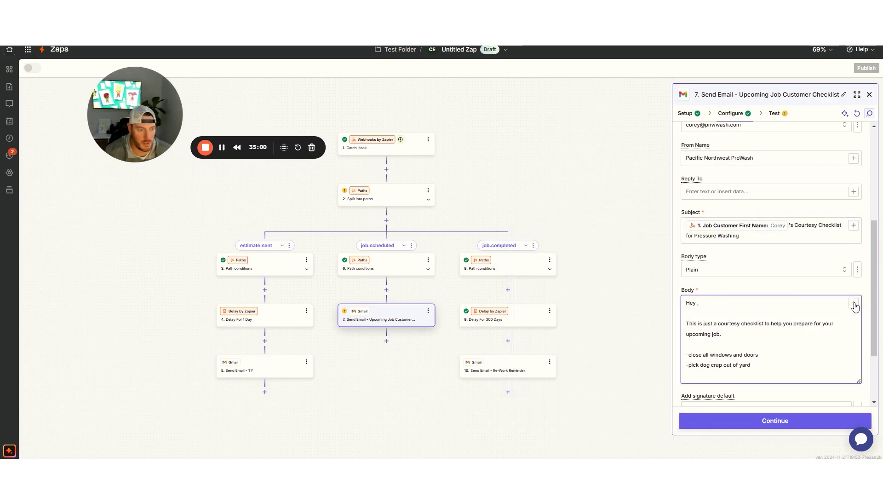
left_click(854, 304)
left_click(557, 327)
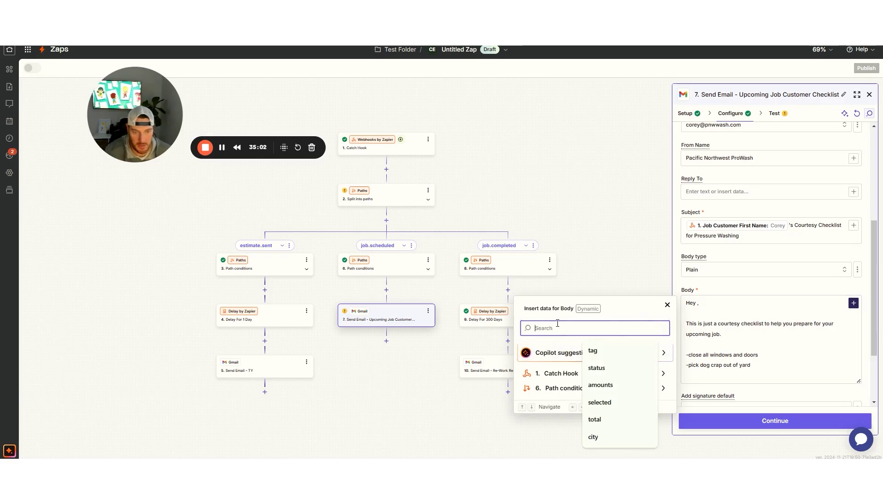
type("customer")
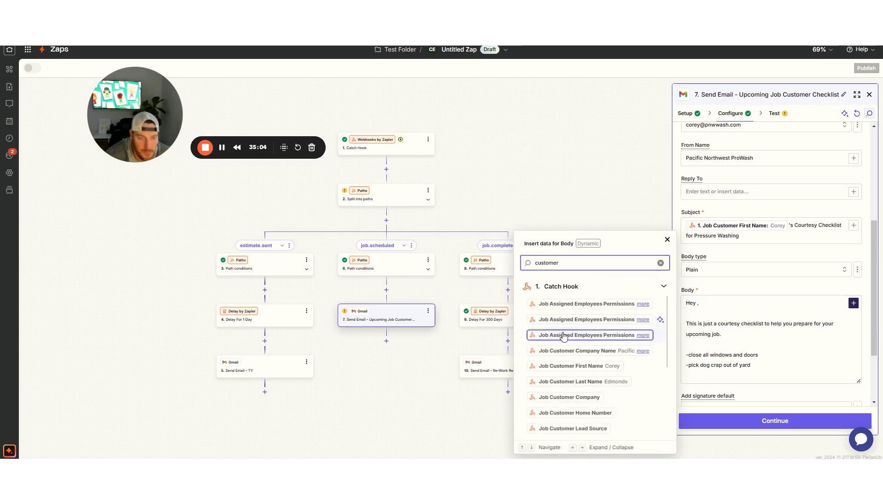
left_click(578, 366)
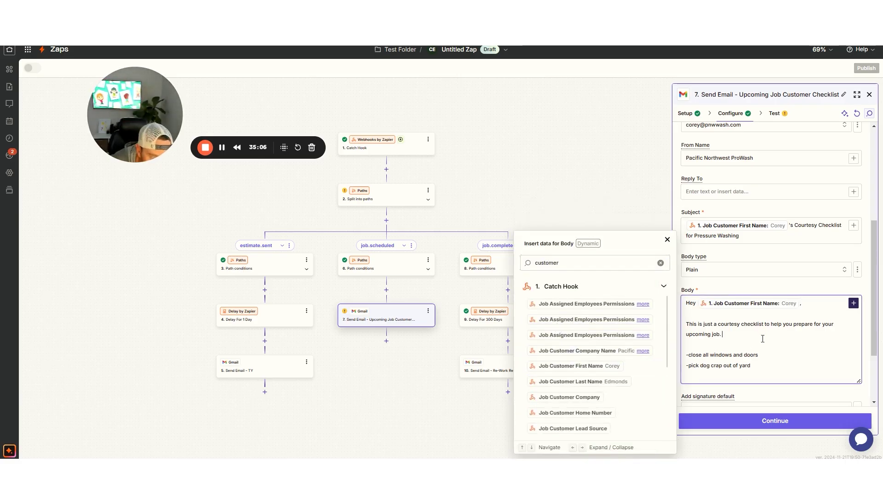
Send a test email and check the received Courtesy Checklist message in Gmail
left_click(775, 420)
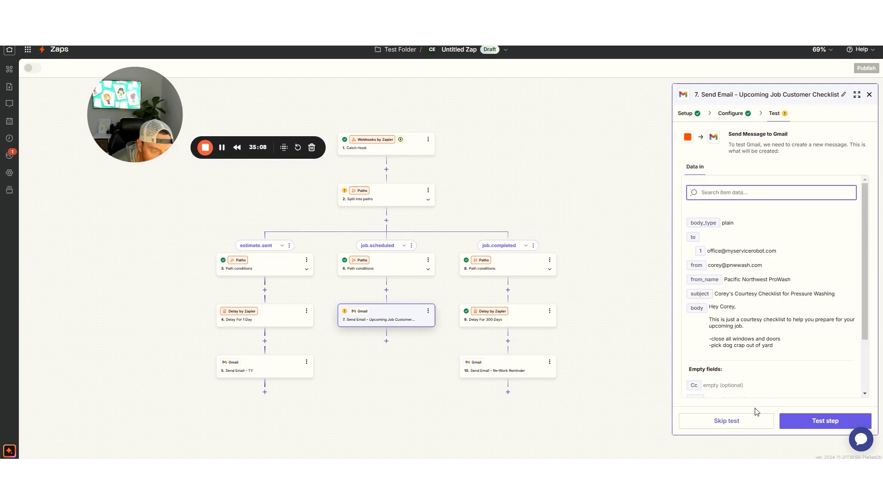
left_click(810, 428)
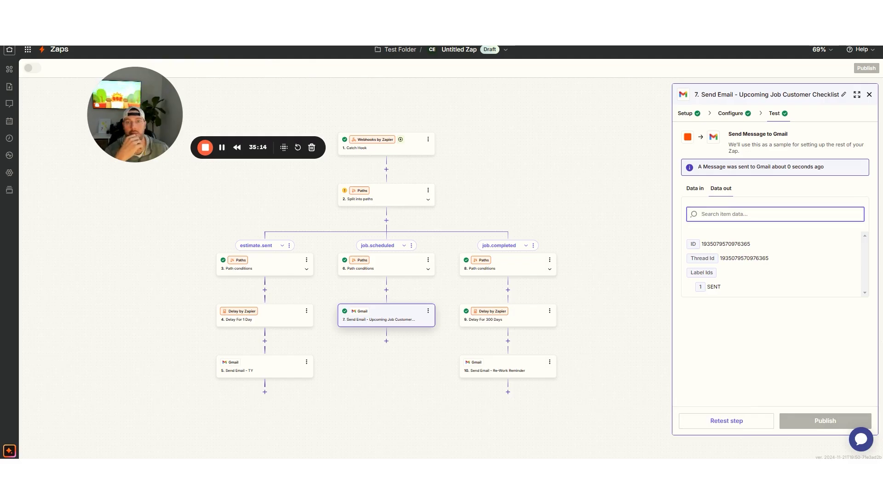
key("ctrl+Tab")
left_click(225, 107)
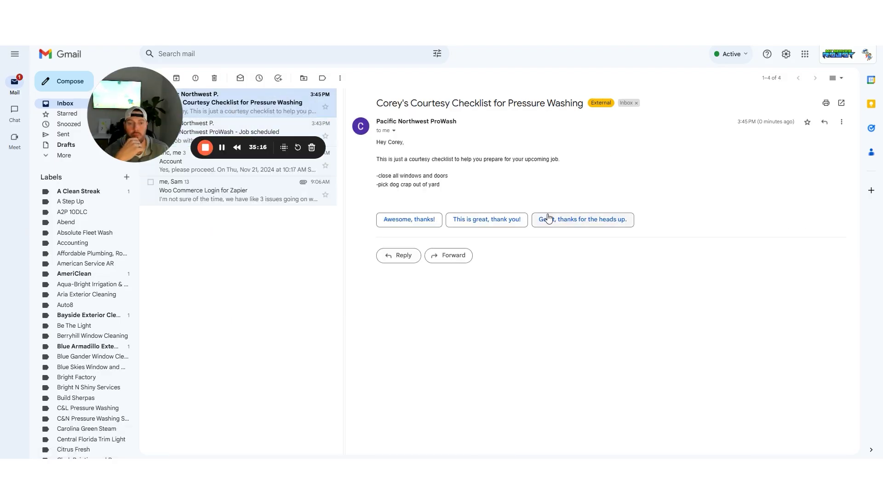
left_click_drag(449, 187, 373, 127)
left_click(376, 151)
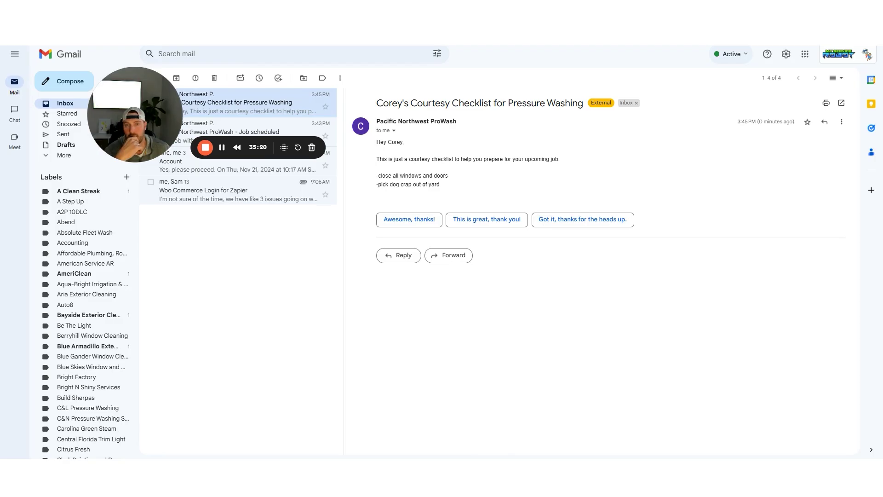
key("ctrl+shift+Tab")
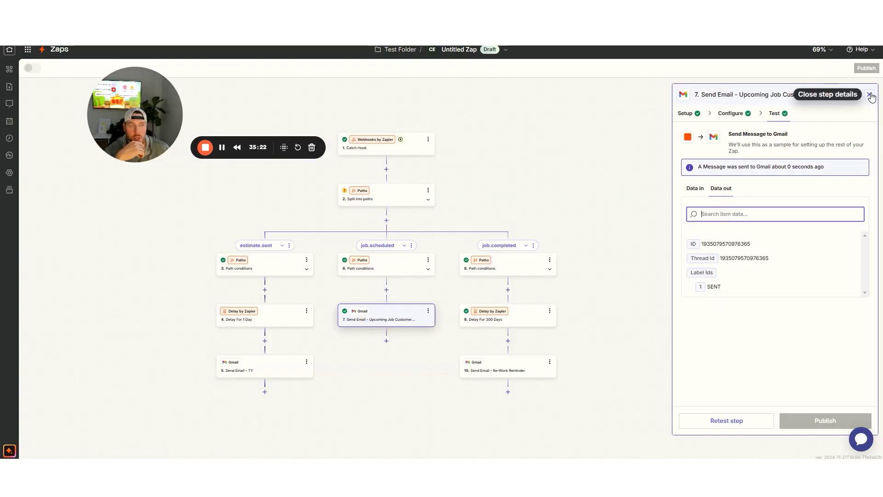
Skip testing Re-Work Reminder, Delay For 1 Day and Send Email - TY, then publish
left_click(870, 95)
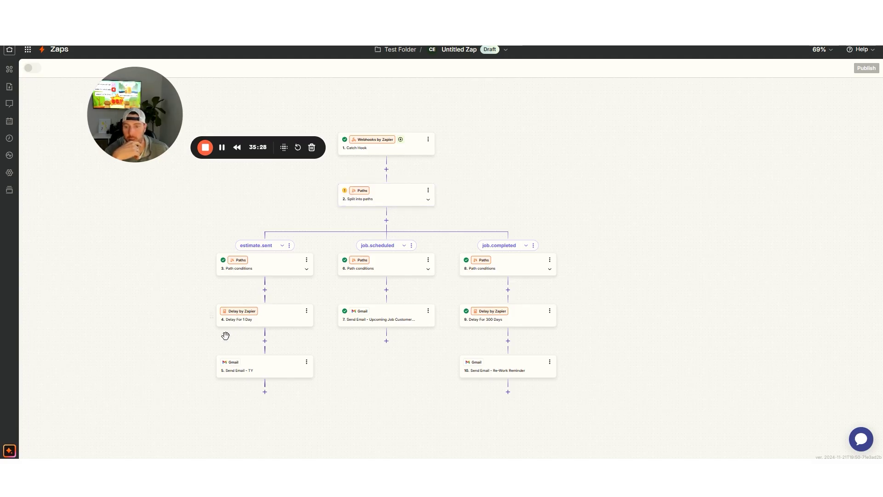
left_click(518, 368)
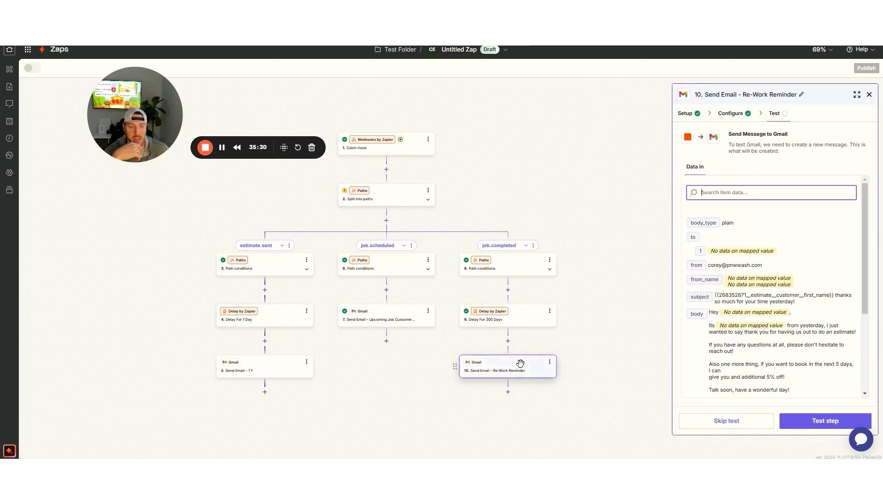
left_click(726, 422)
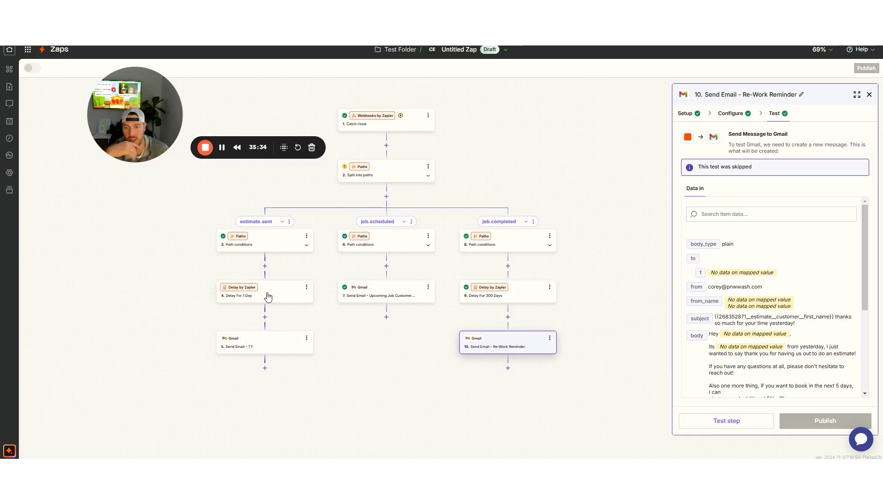
left_click(285, 294)
left_click(730, 422)
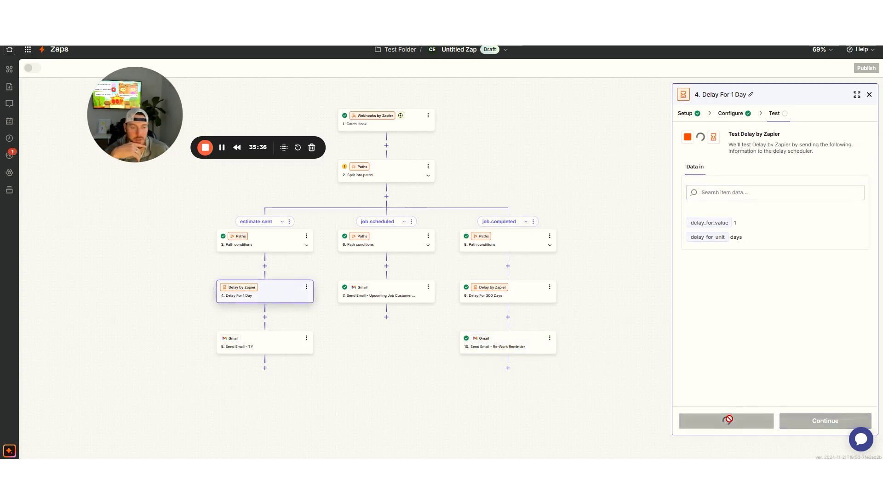
left_click(292, 340)
left_click(726, 422)
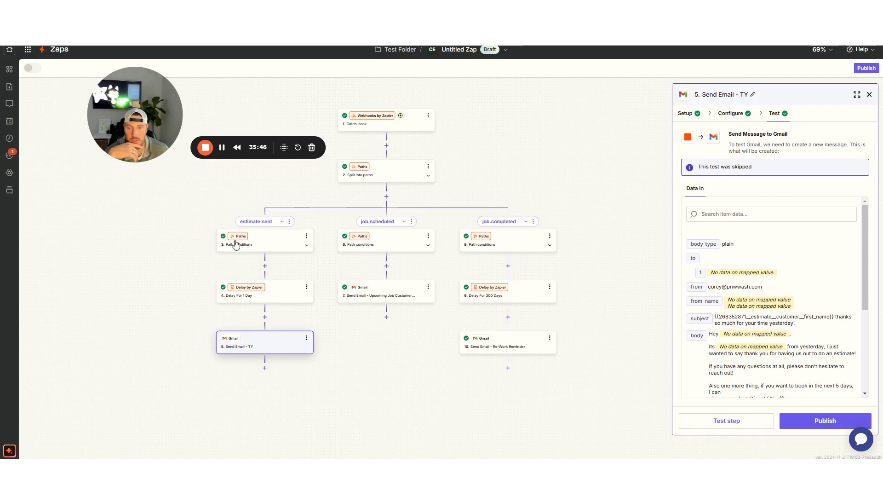
left_click(825, 420)
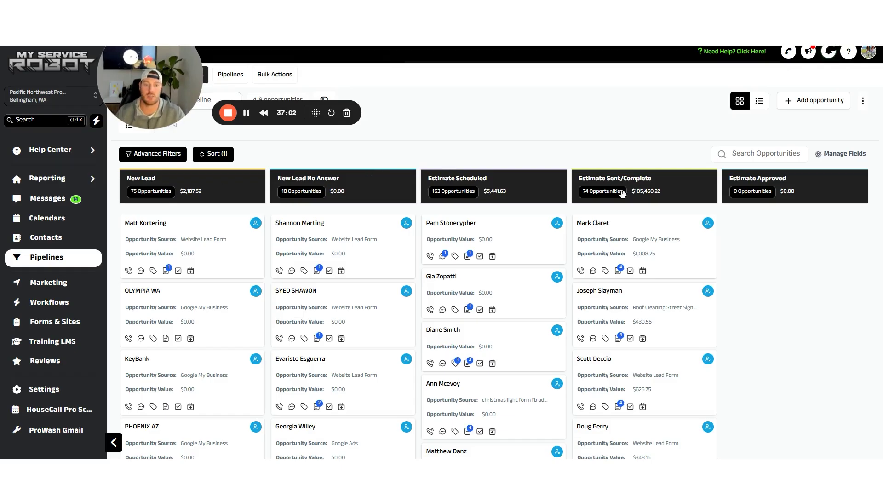
left_click_drag(530, 179, 234, 160)
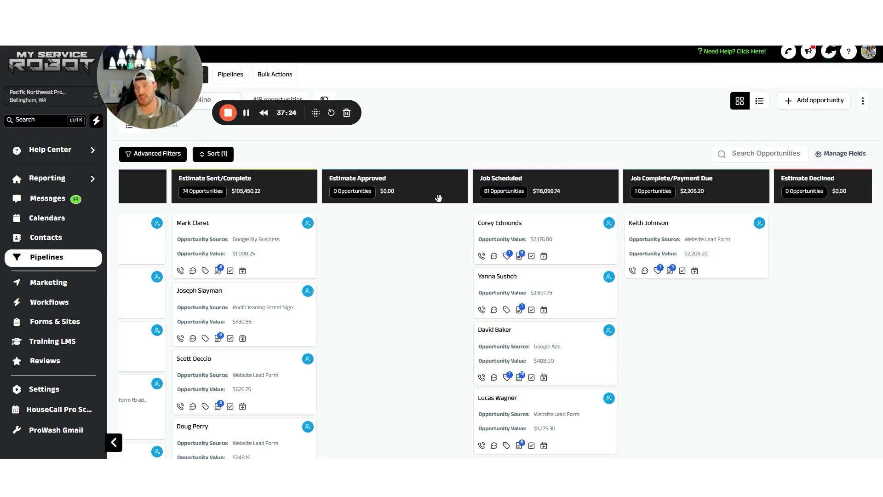
left_click_drag(305, 186, 593, 173)
left_click_drag(580, 137, 591, 131)
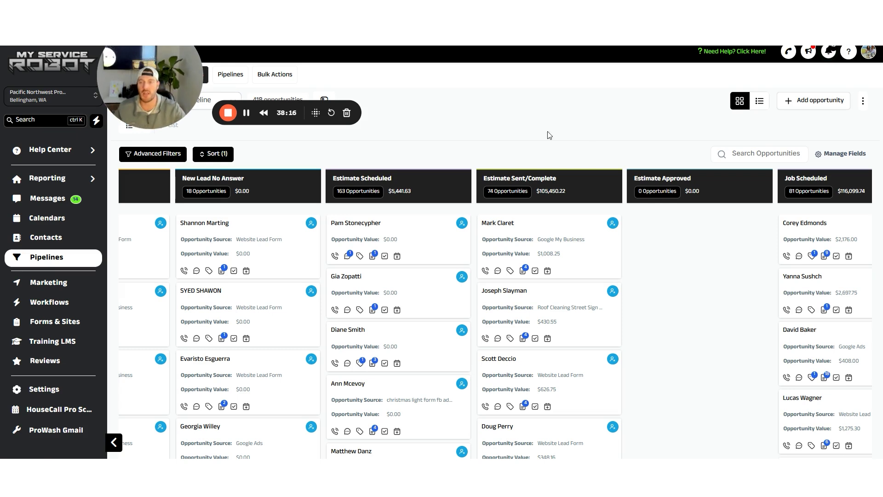
mouse_move(88, 179)
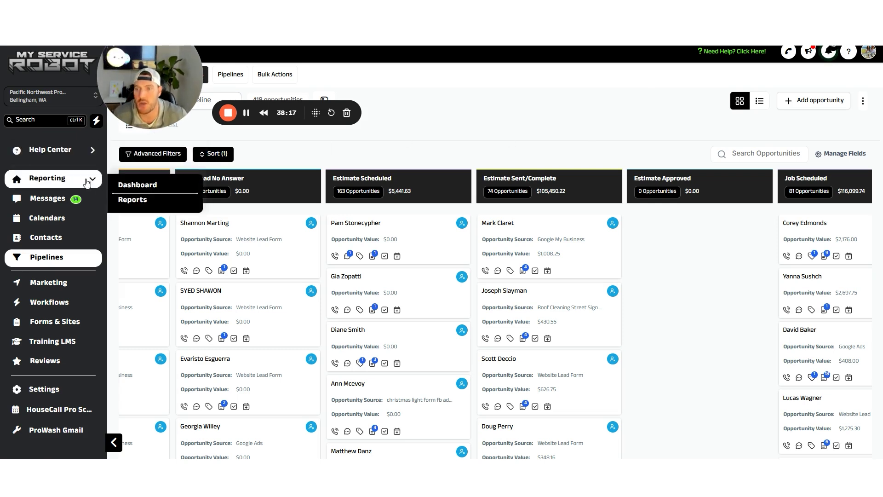
Switch the Reporting dashboard to the shared budget dashboard under Shared With Me
left_click(132, 185)
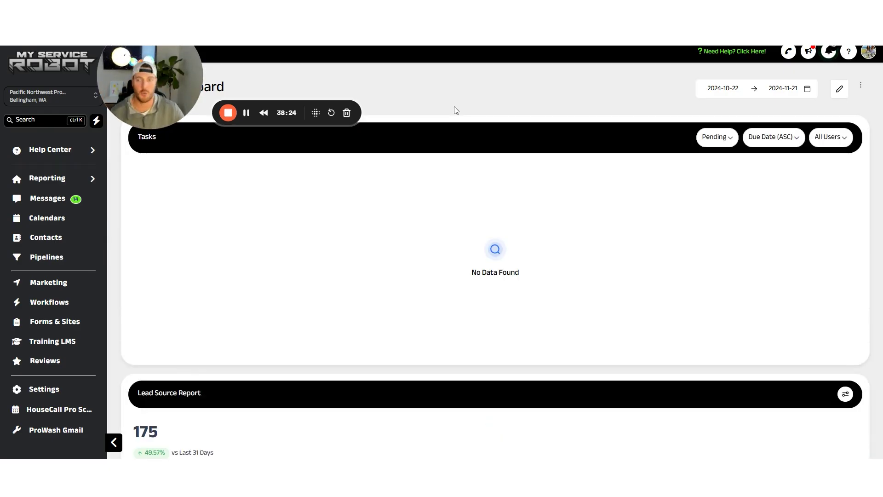
left_click_drag(145, 88, 421, 84)
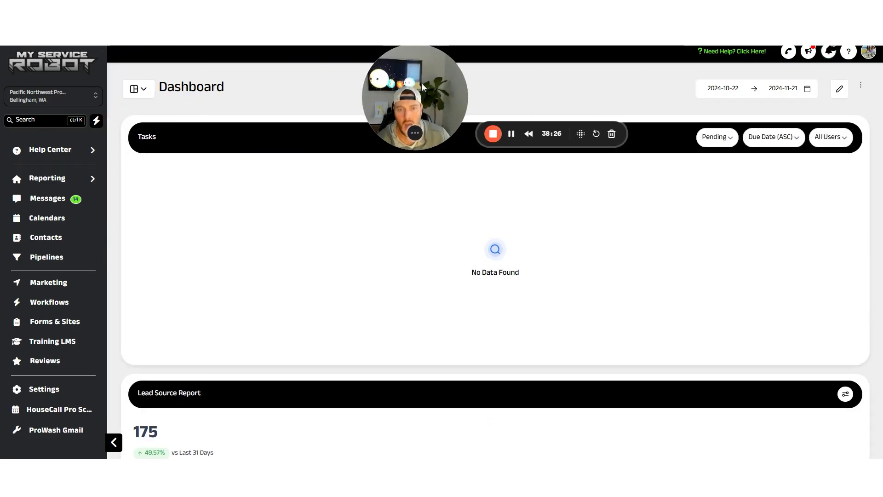
left_click(138, 89)
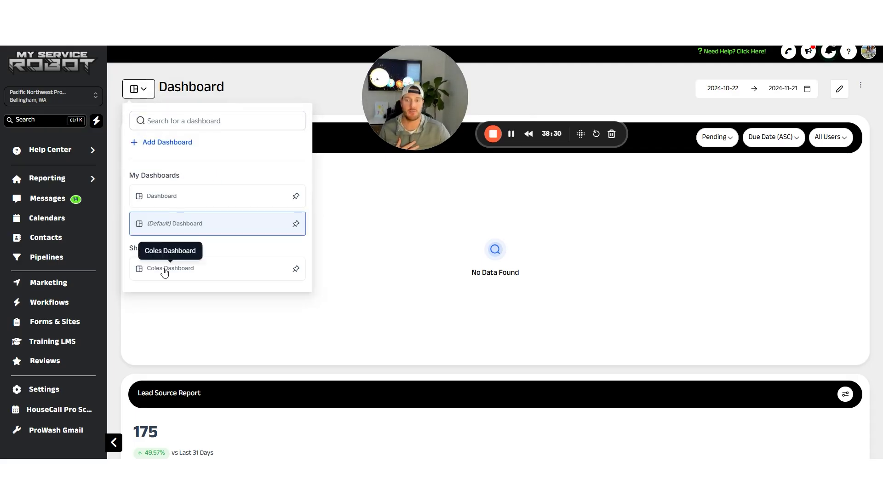
left_click(165, 271)
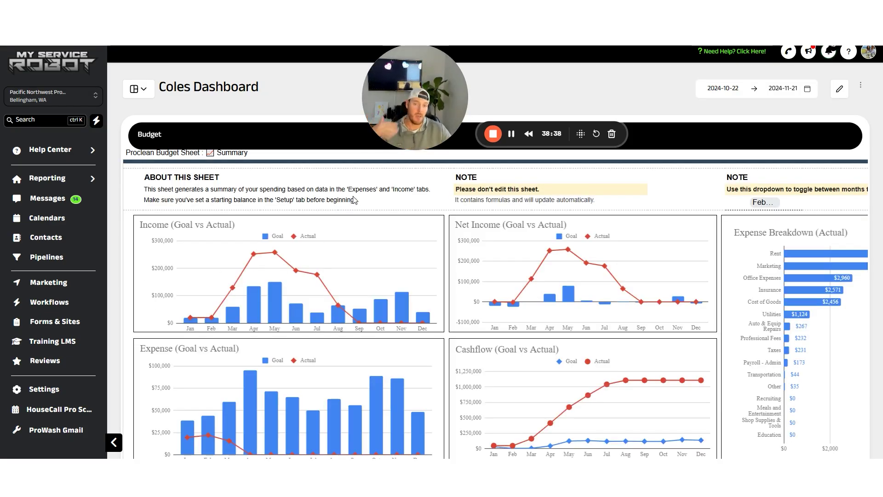
Scroll through the Proclean Budget Sheet's goal-vs-actual income, expense and cashflow charts
scroll(363, 205, "down", 10)
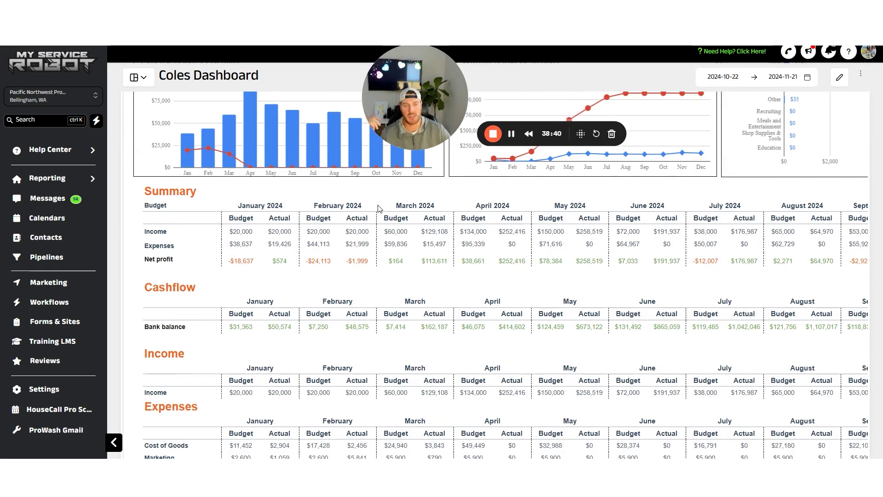
scroll(379, 208, "down", 5)
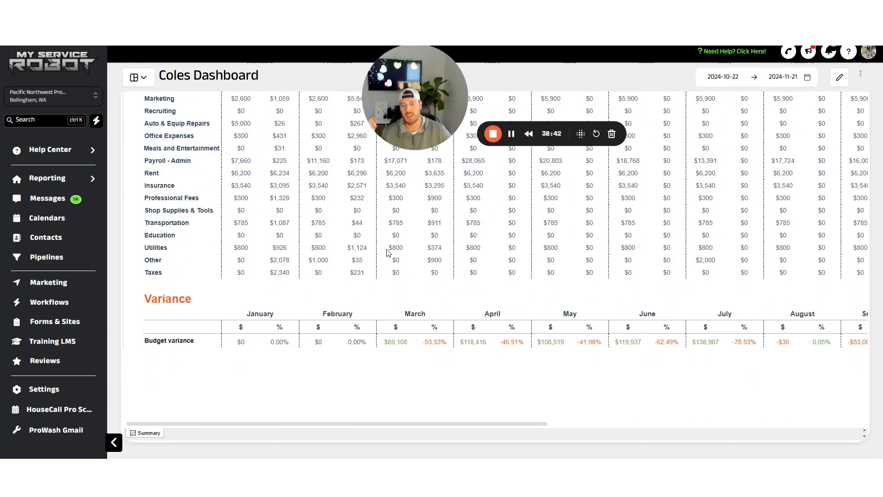
scroll(394, 259, "up", 15)
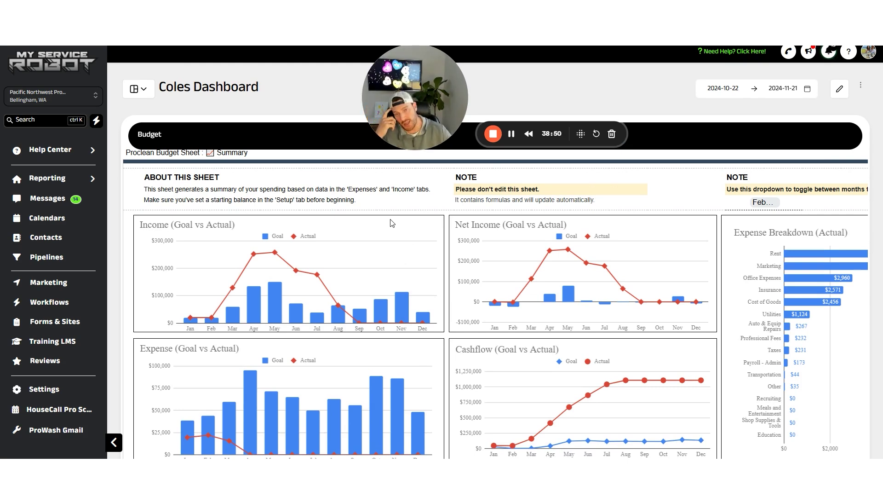
scroll(370, 211, "down", 1)
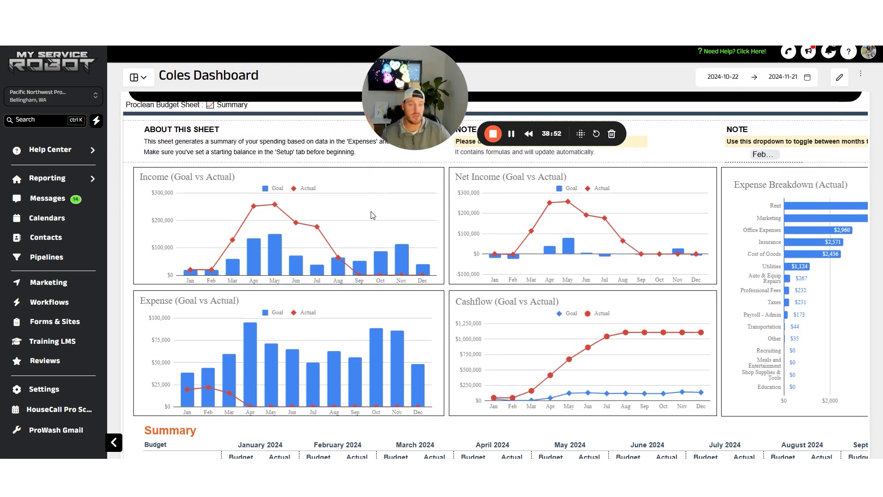
scroll(371, 212, "down", 1)
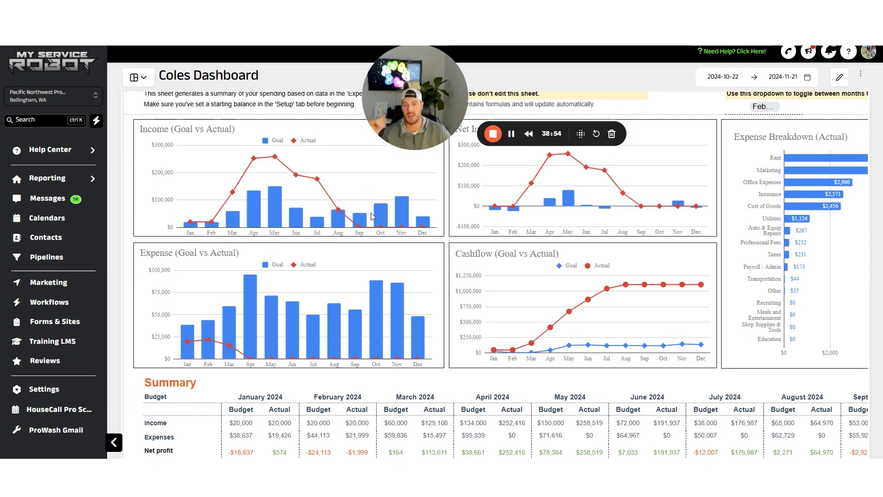
scroll(388, 221, "down", 2)
scroll(387, 222, "up", 1)
scroll(430, 258, "down", 2)
scroll(422, 299, "up", 6)
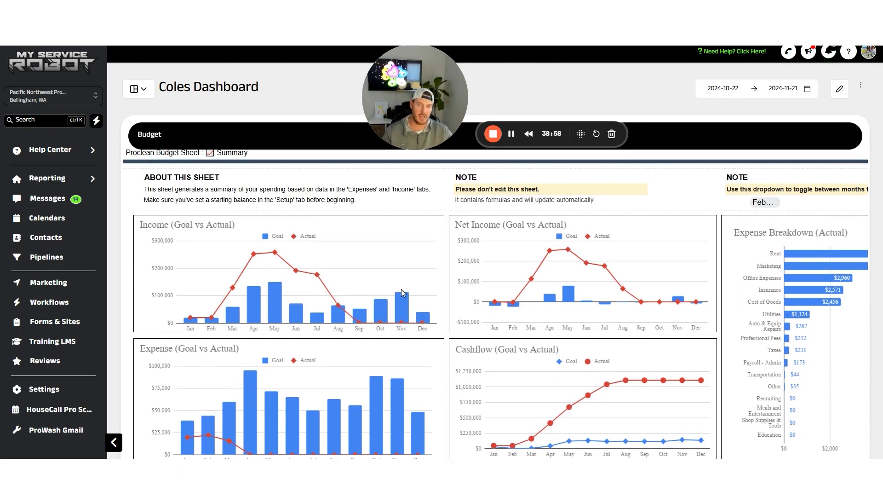